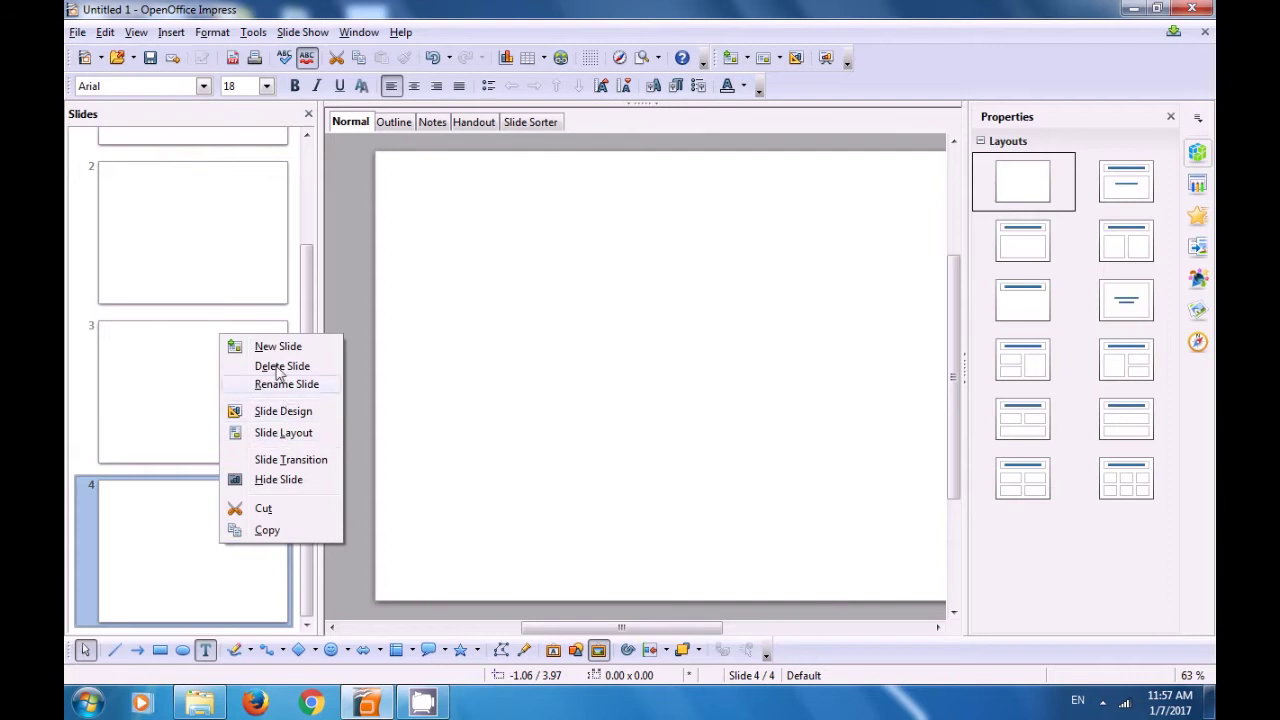
# - Add seven blank slides one after another at the end of the presentation, following slide 4
pyautogui.click(265, 346)
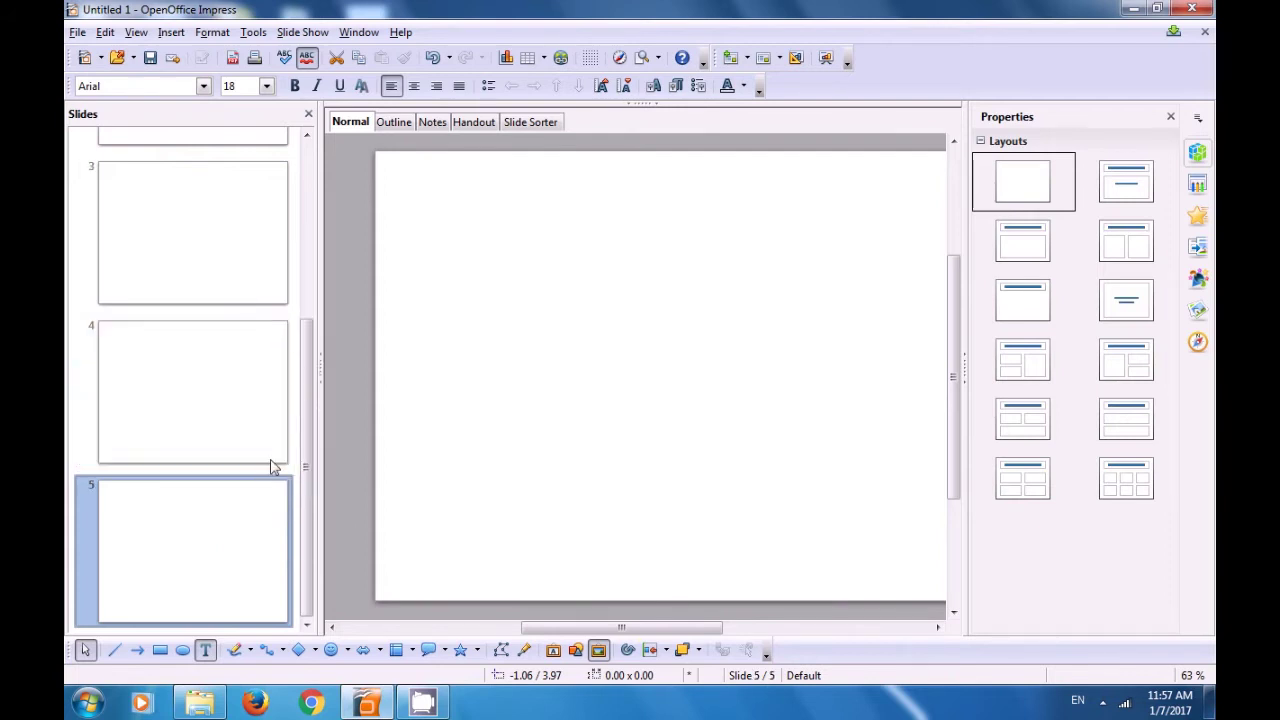
pyautogui.rightClick(232, 563)
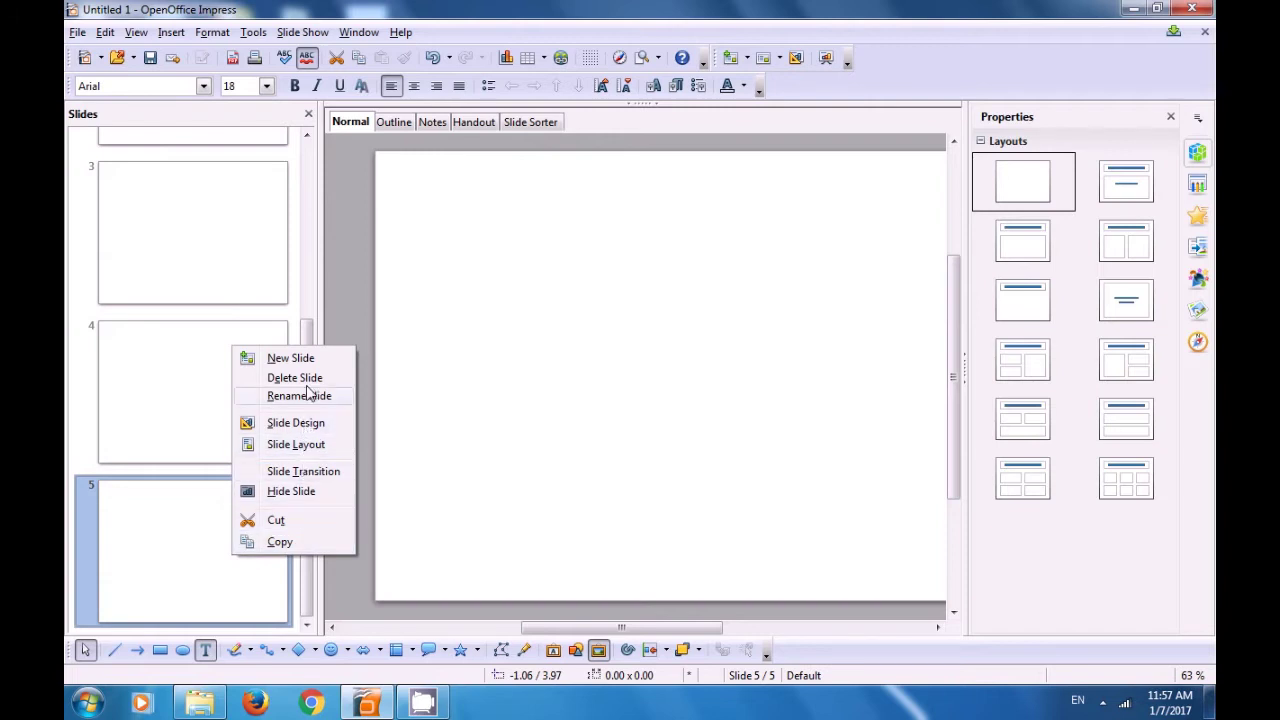
pyautogui.click(311, 363)
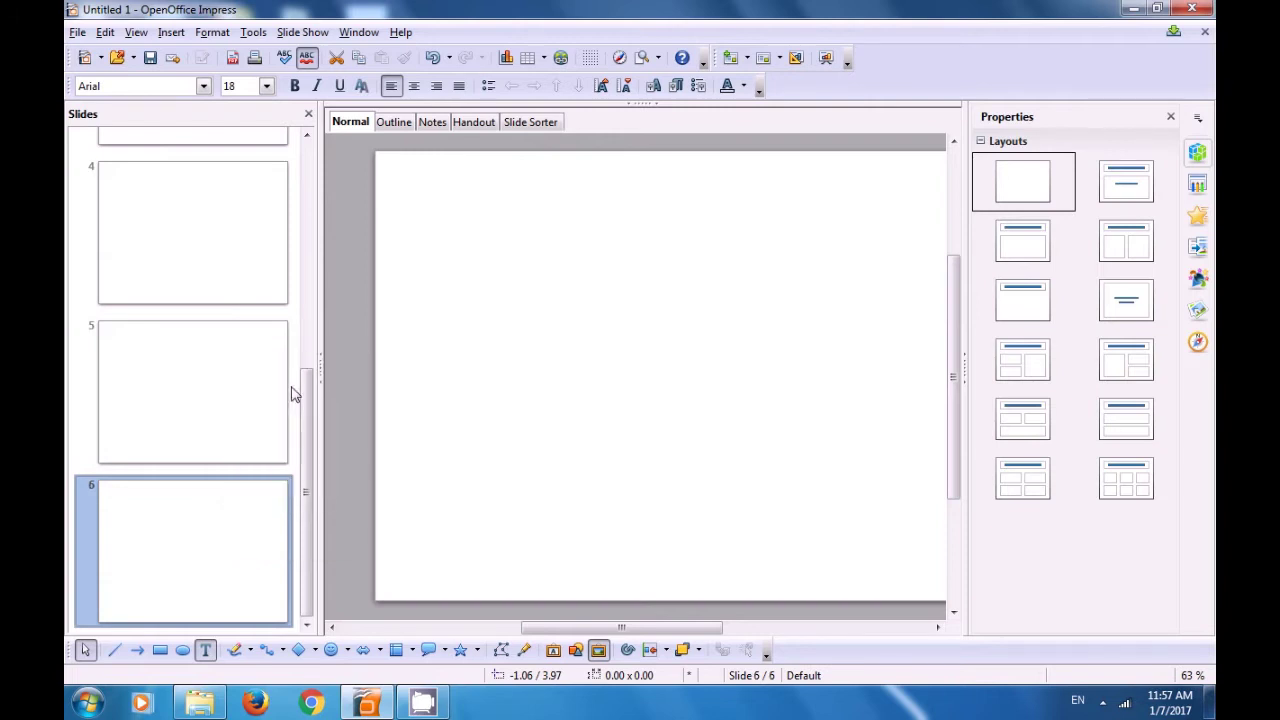
pyautogui.rightClick(205, 558)
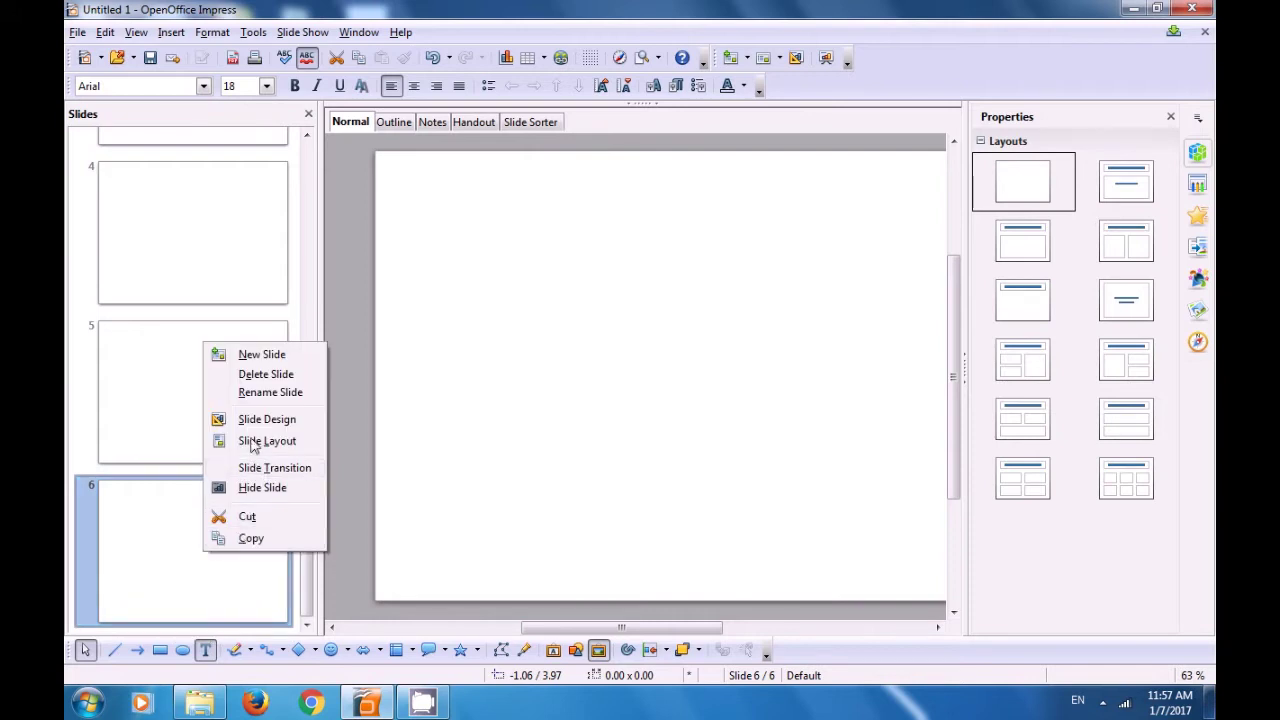
pyautogui.click(255, 358)
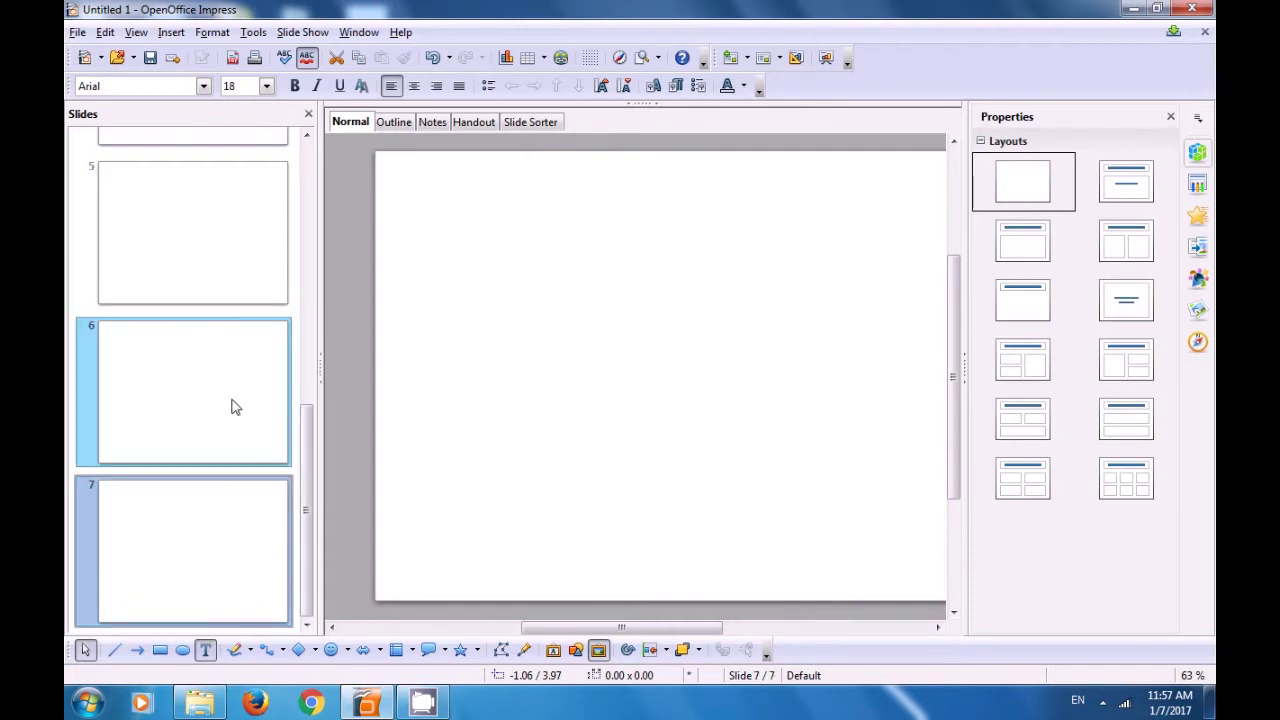
pyautogui.moveTo(180, 563)
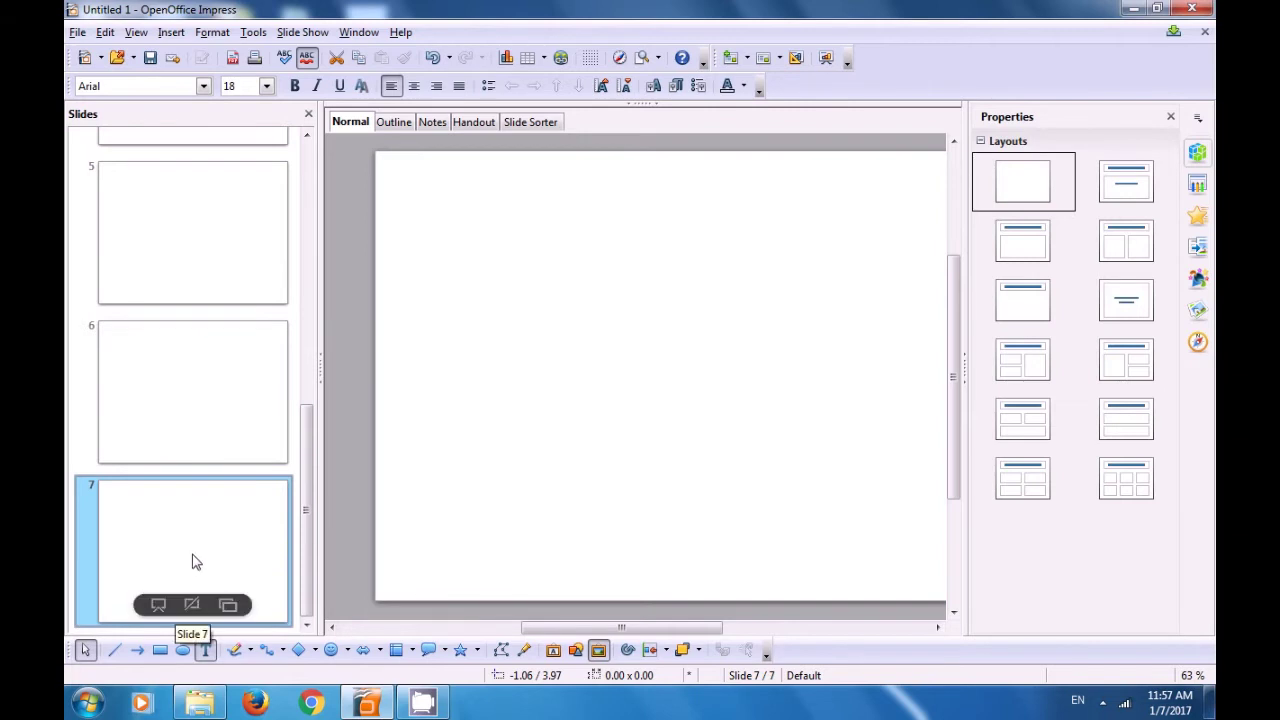
pyautogui.rightClick(193, 563)
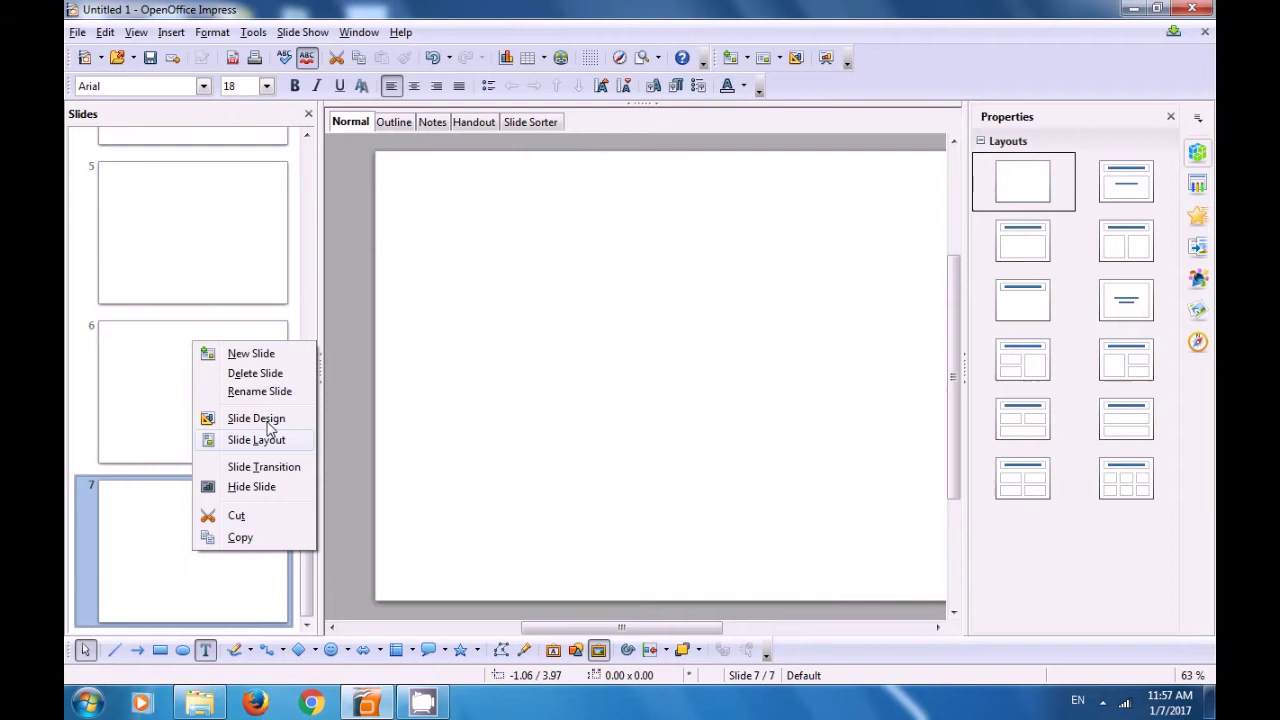
pyautogui.click(252, 355)
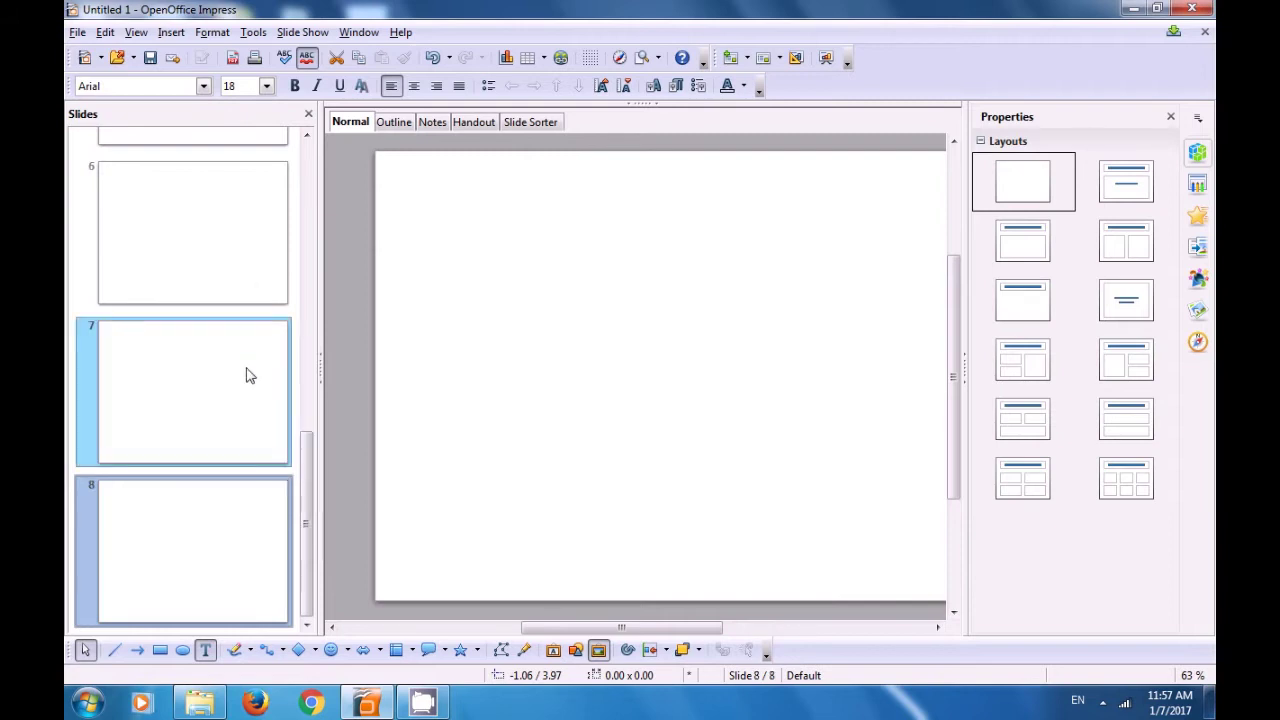
pyautogui.rightClick(228, 556)
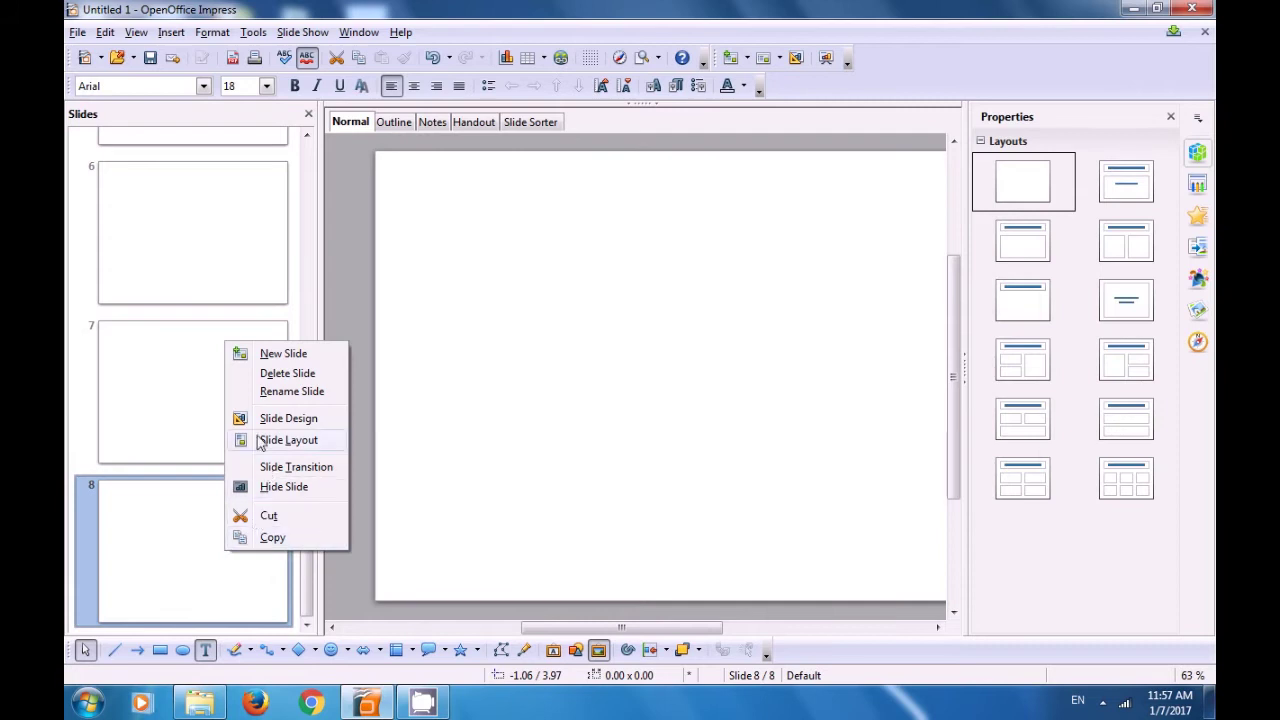
pyautogui.click(285, 354)
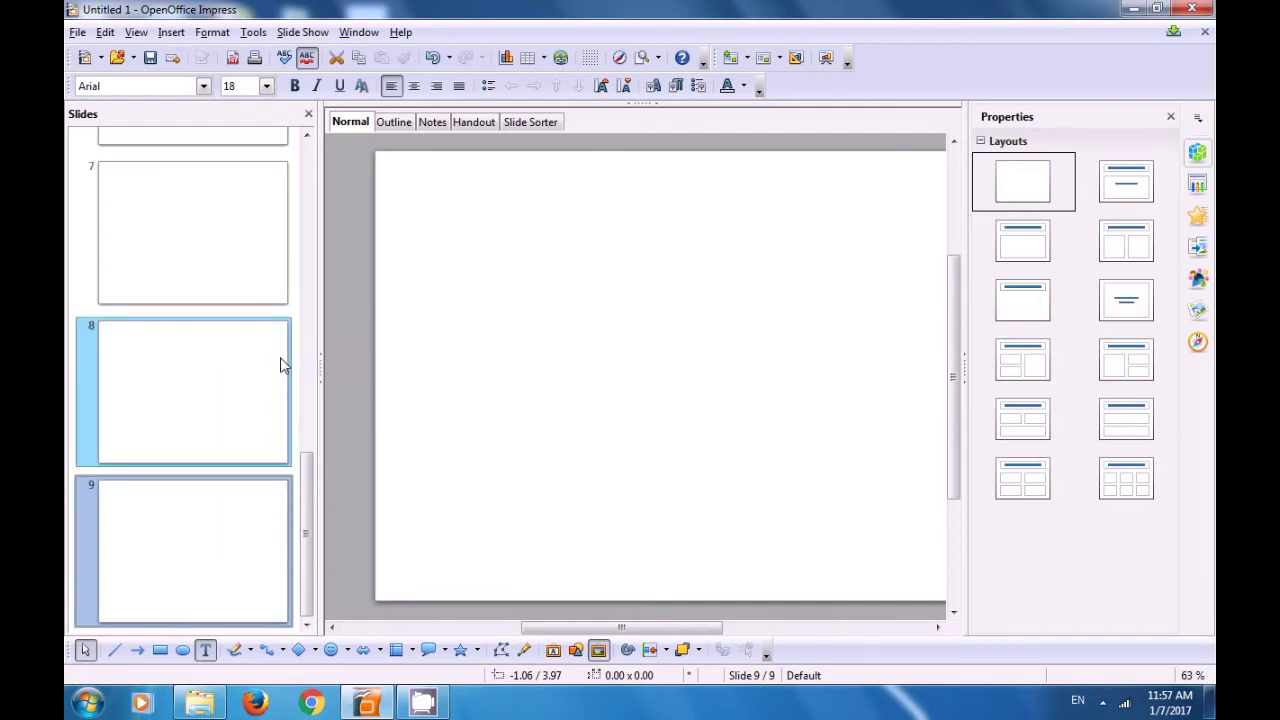
pyautogui.rightClick(232, 540)
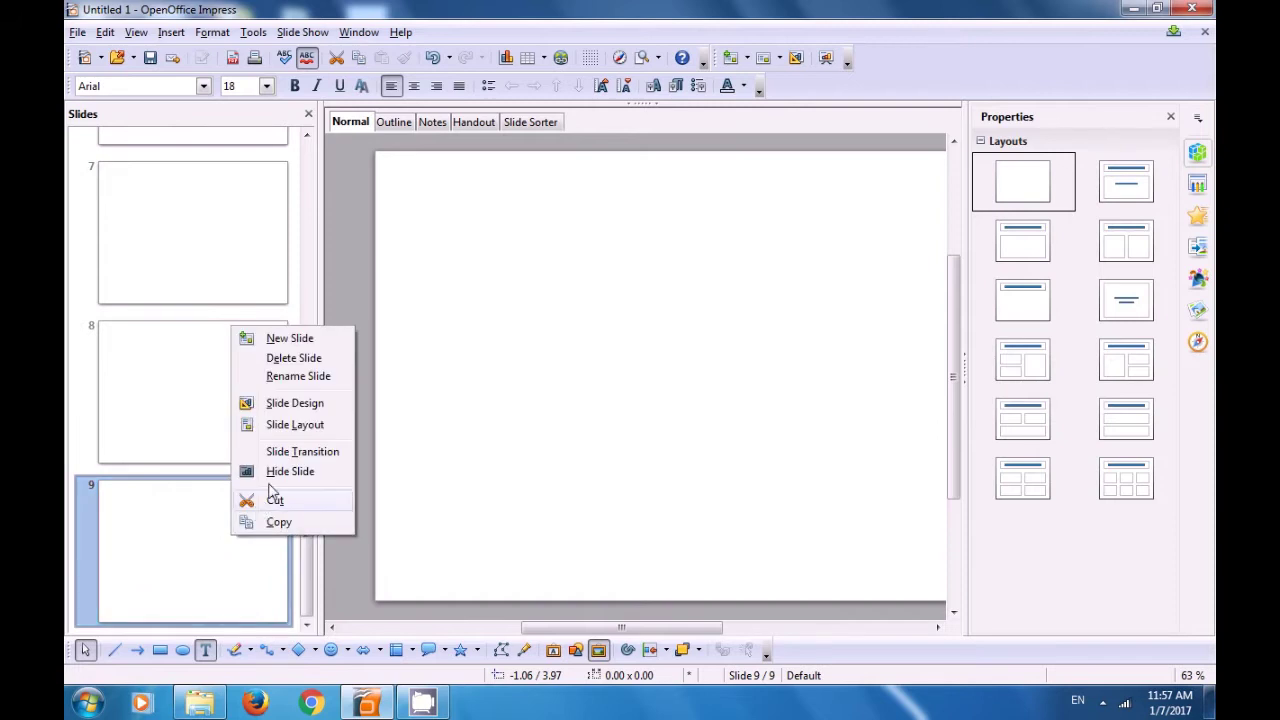
pyautogui.click(290, 340)
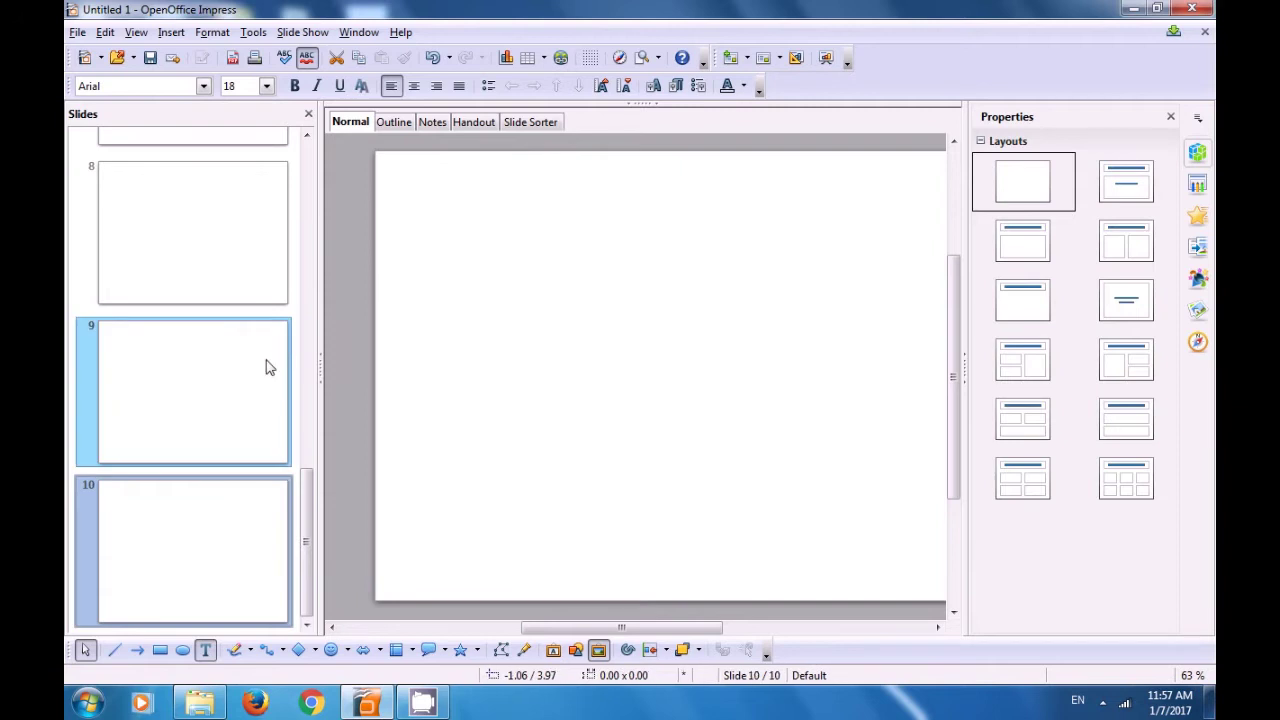
pyautogui.rightClick(216, 556)
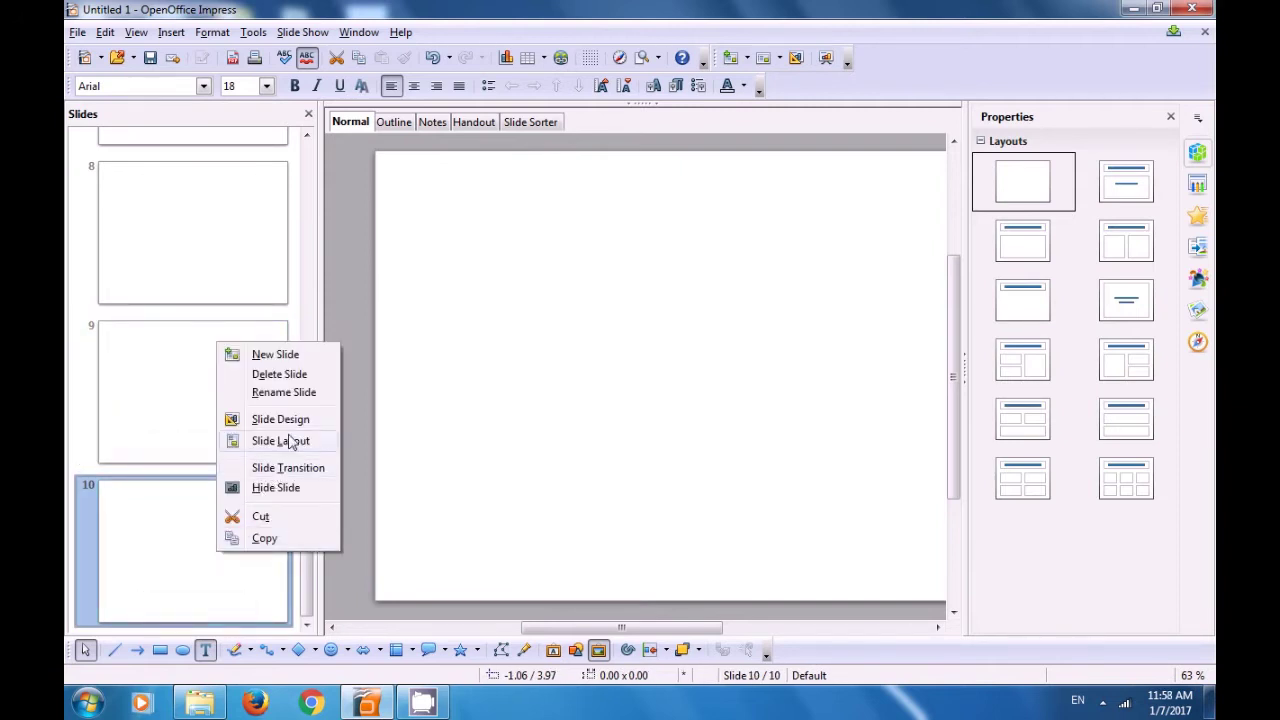
pyautogui.click(296, 356)
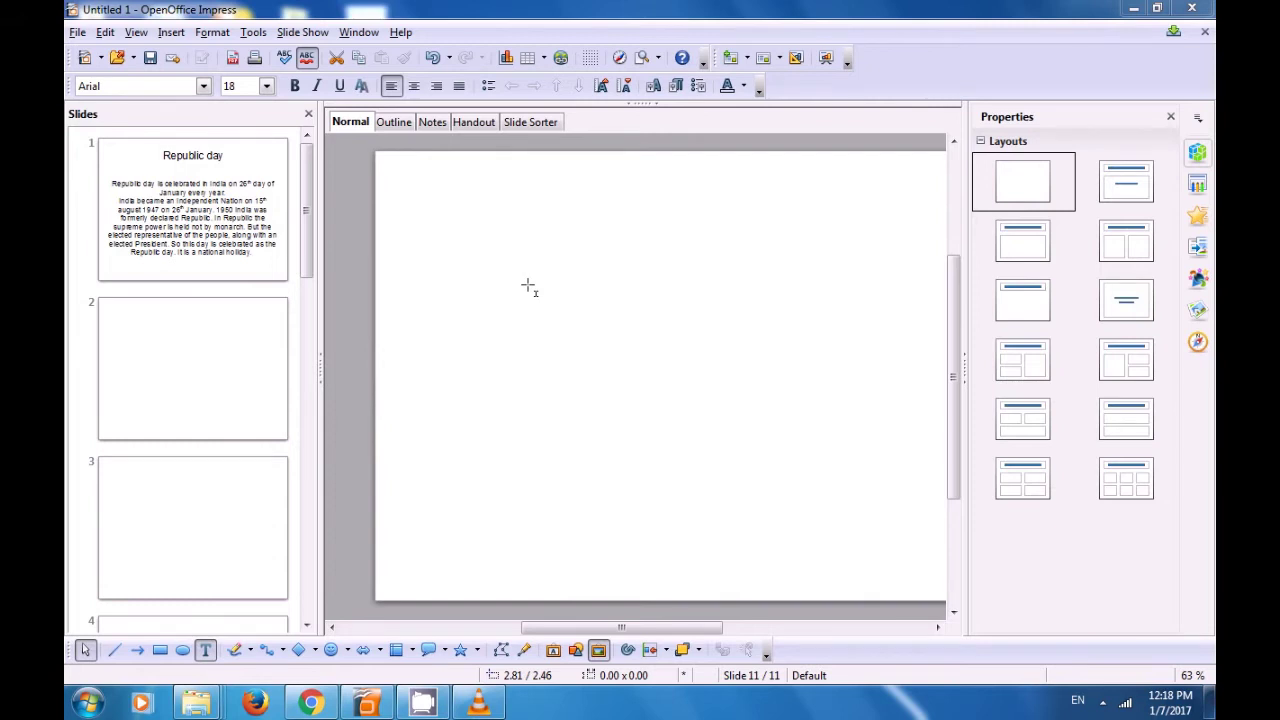
# - Draw a rectangle about 7.10 × 4.10 inches on slide 11 and fill it with the Water bitmap
pyautogui.click(161, 651)
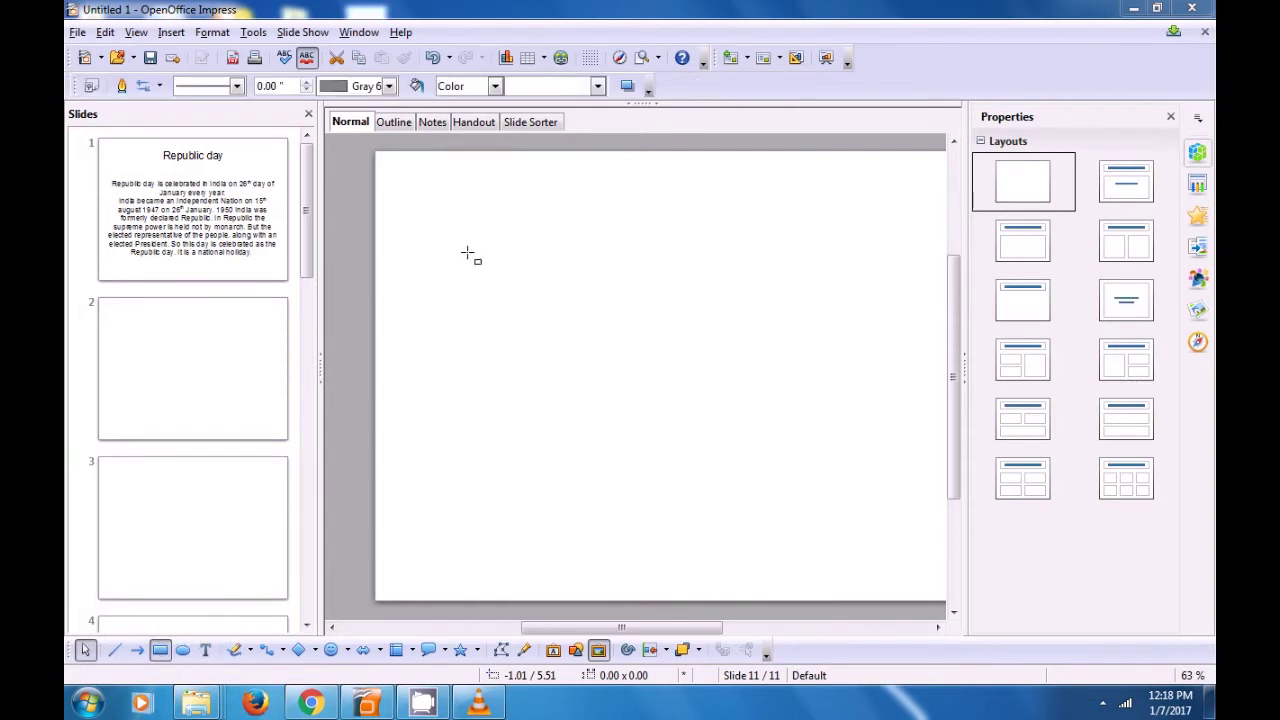
pyautogui.moveTo(478, 238); pyautogui.dragTo(864, 462)
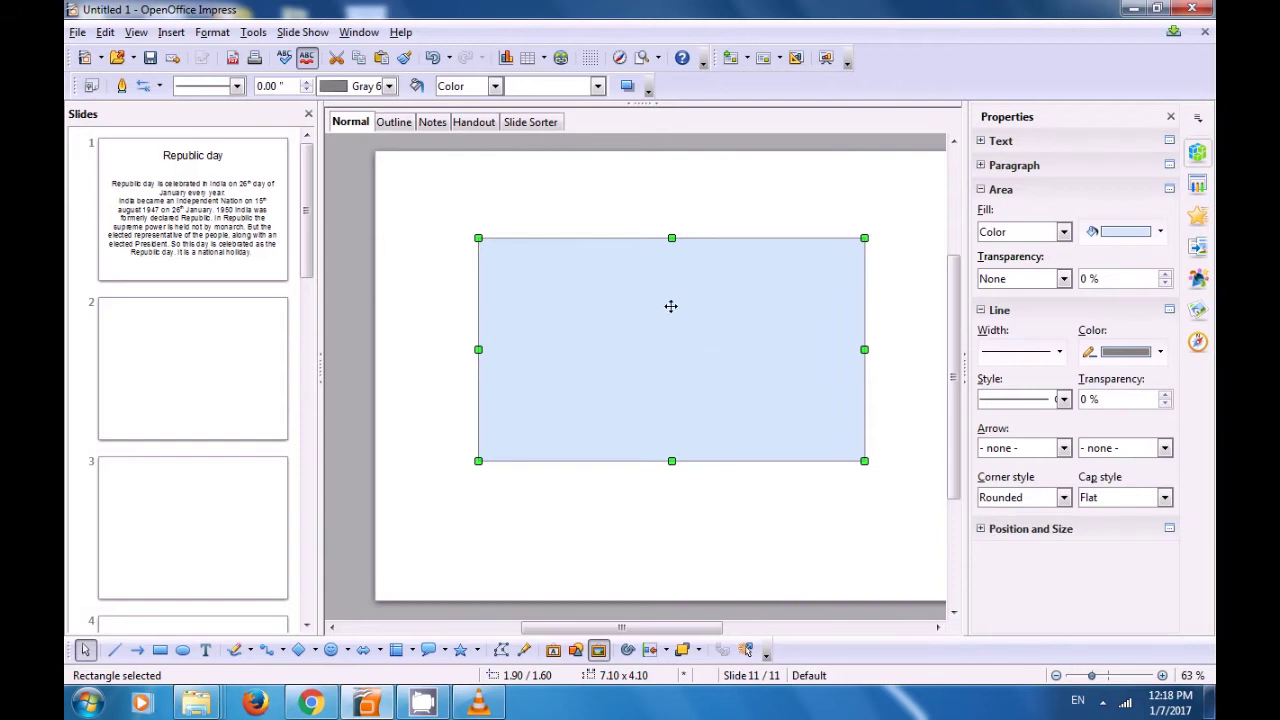
pyautogui.click(495, 87)
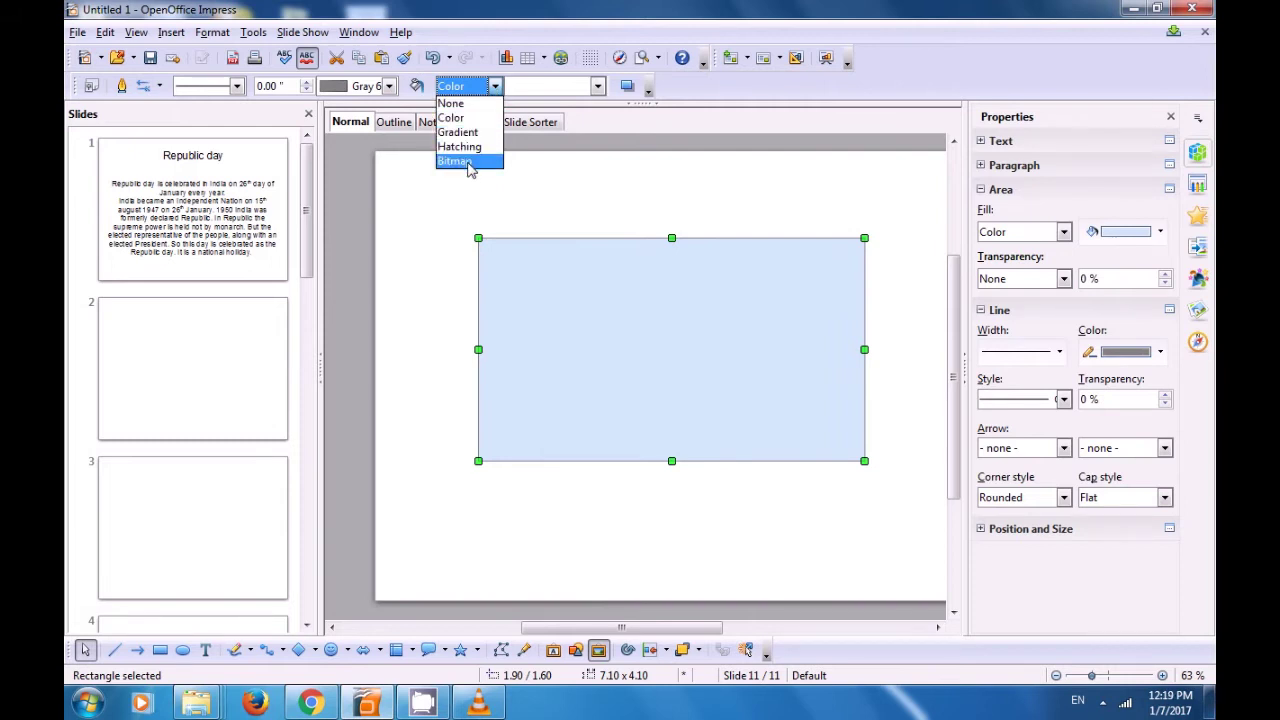
pyautogui.press('Escape')
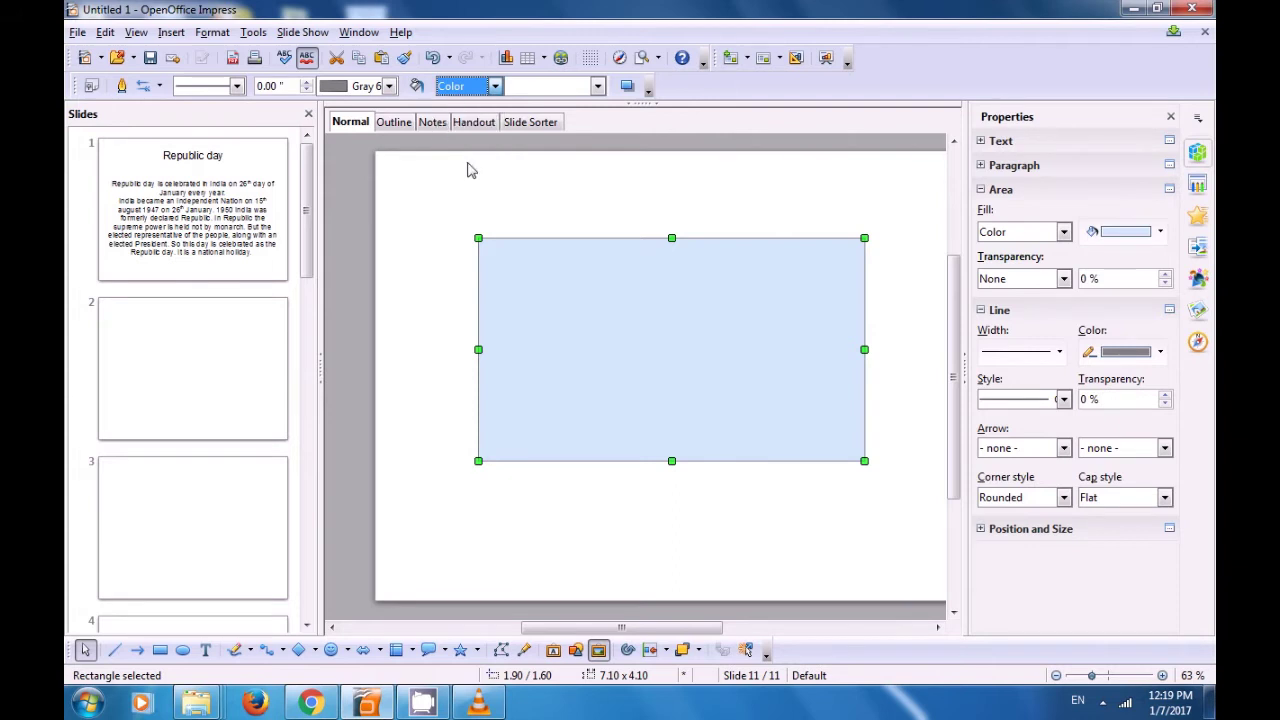
pyautogui.press('Down')
pyautogui.press('Down')
pyautogui.press('Down')
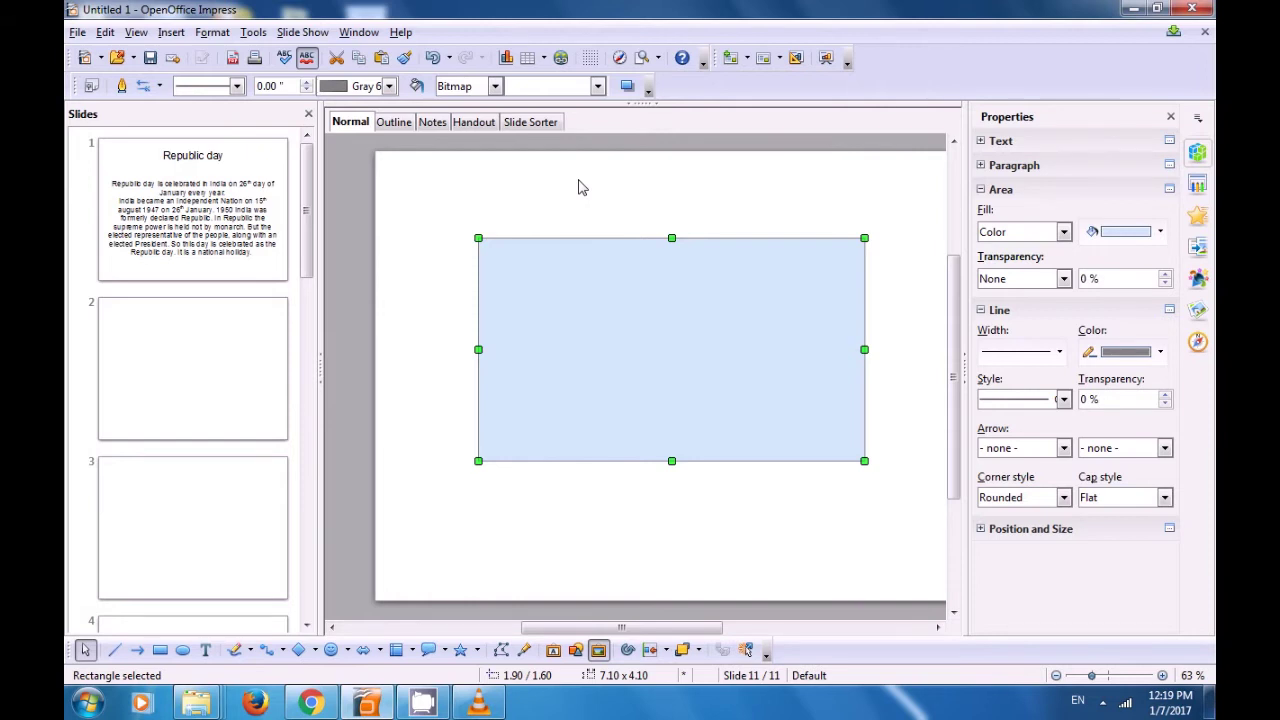
pyautogui.click(596, 87)
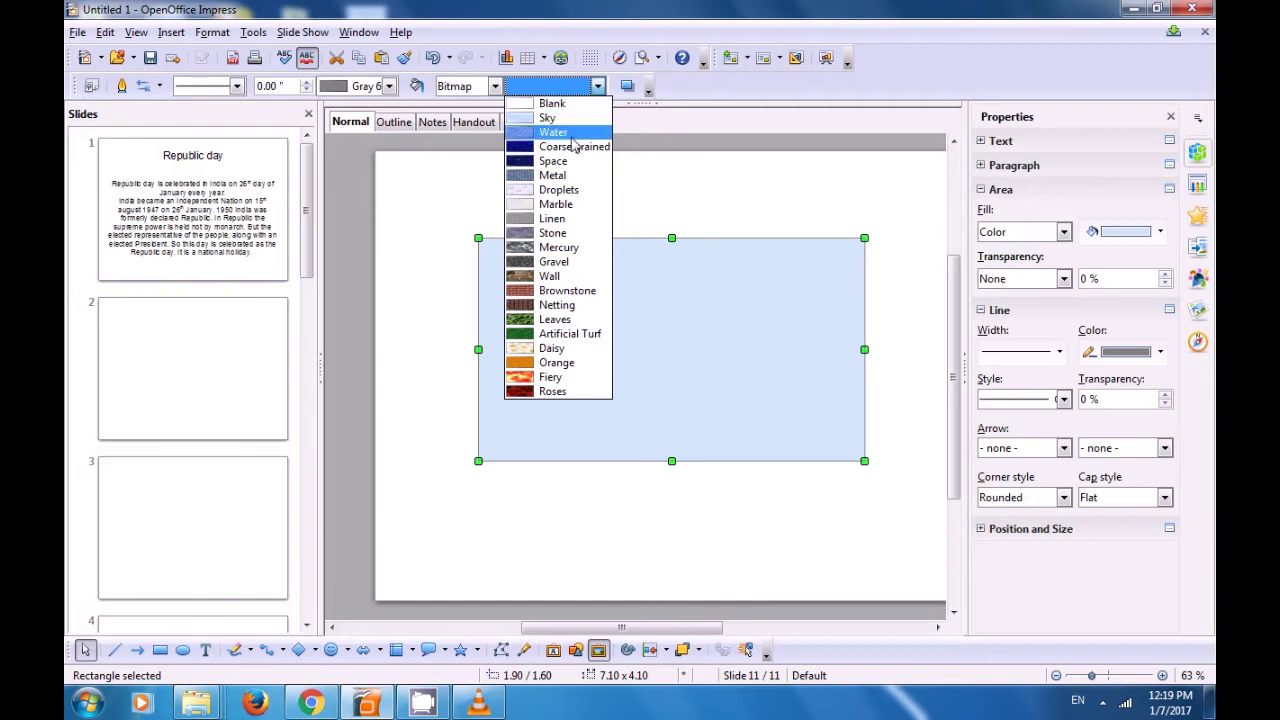
pyautogui.click(572, 136)
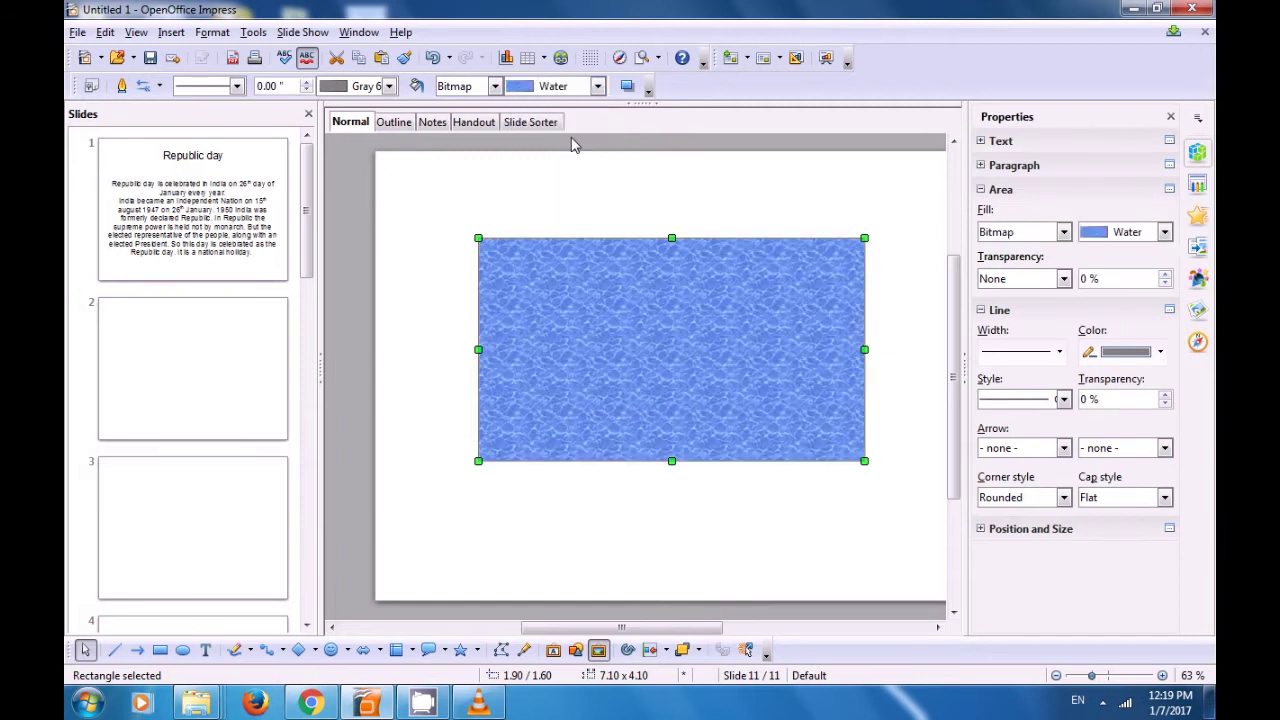
pyautogui.click(566, 209)
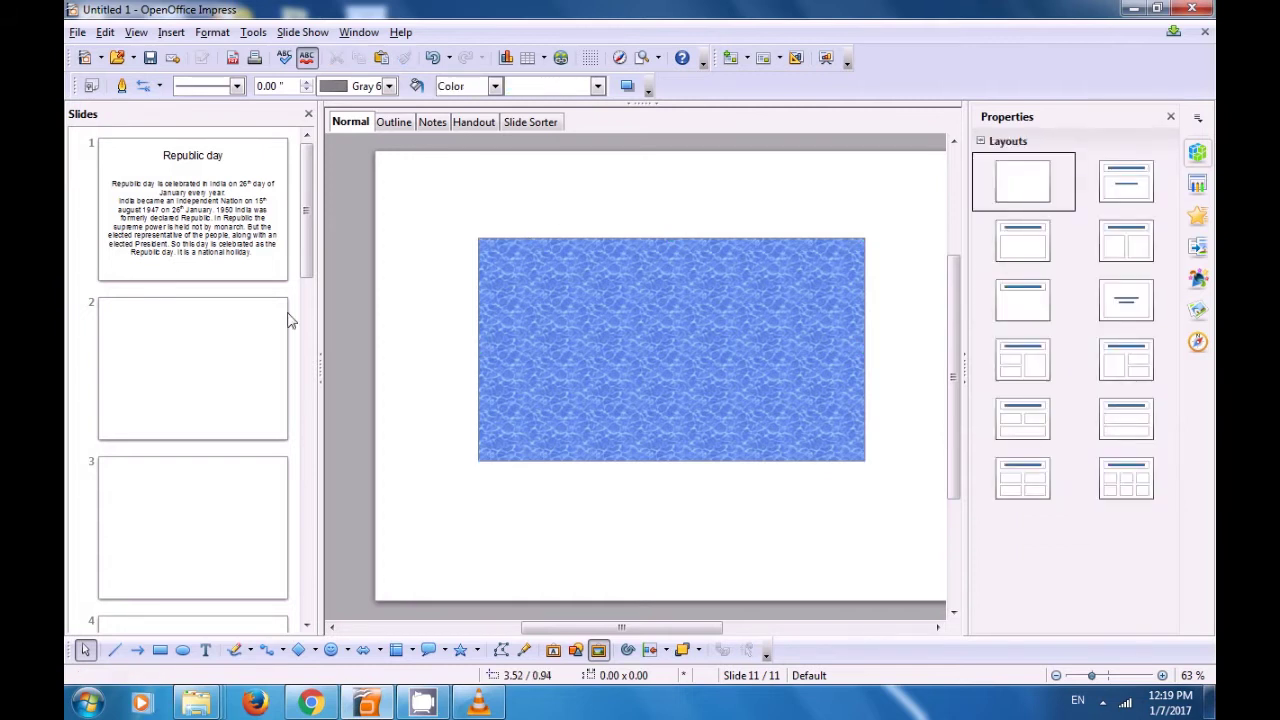
# - Draw a Flowchart: Magnetic Disc shape about 3.20 × 4.30 inches in the middle of slide 2
pyautogui.click(197, 350)
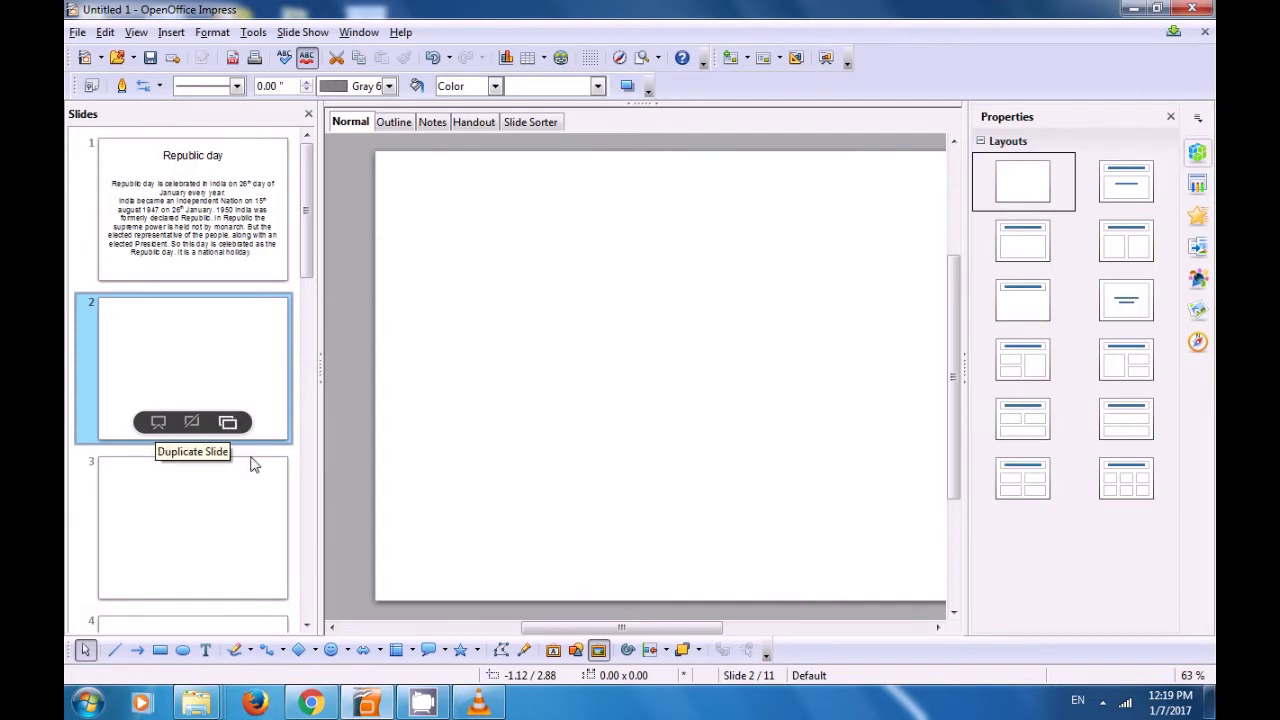
pyautogui.click(411, 650)
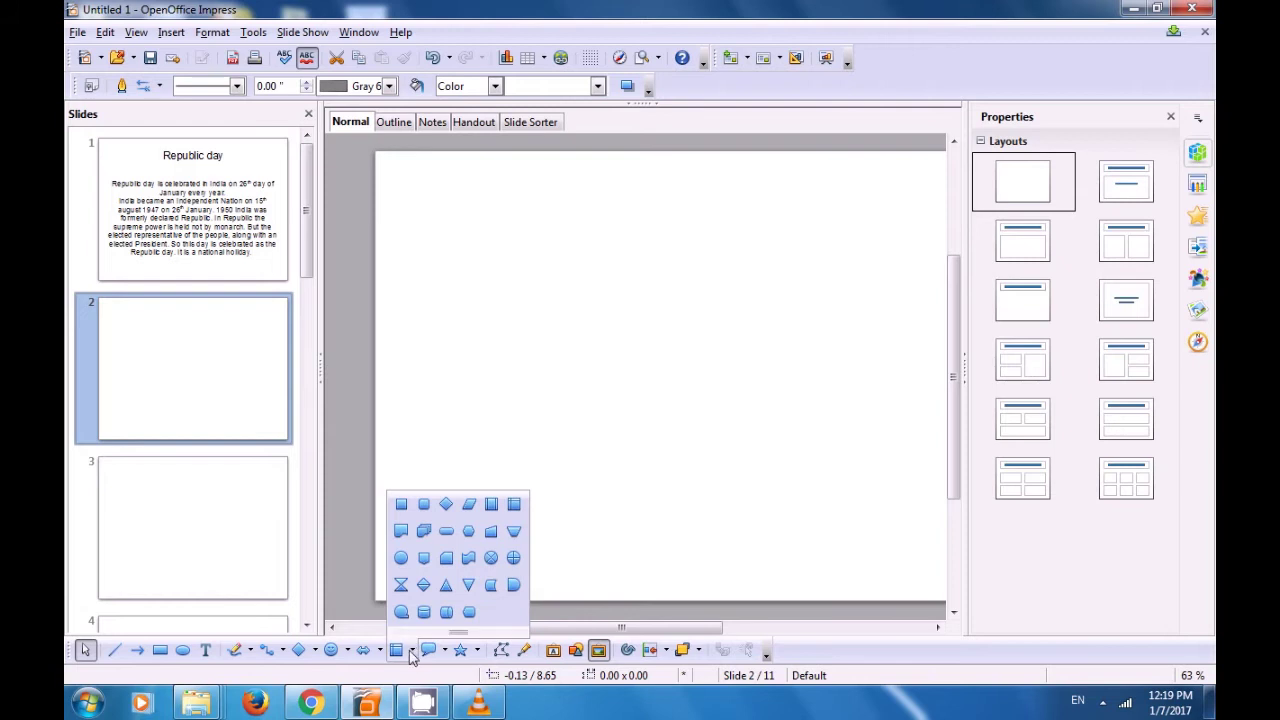
pyautogui.click(349, 651)
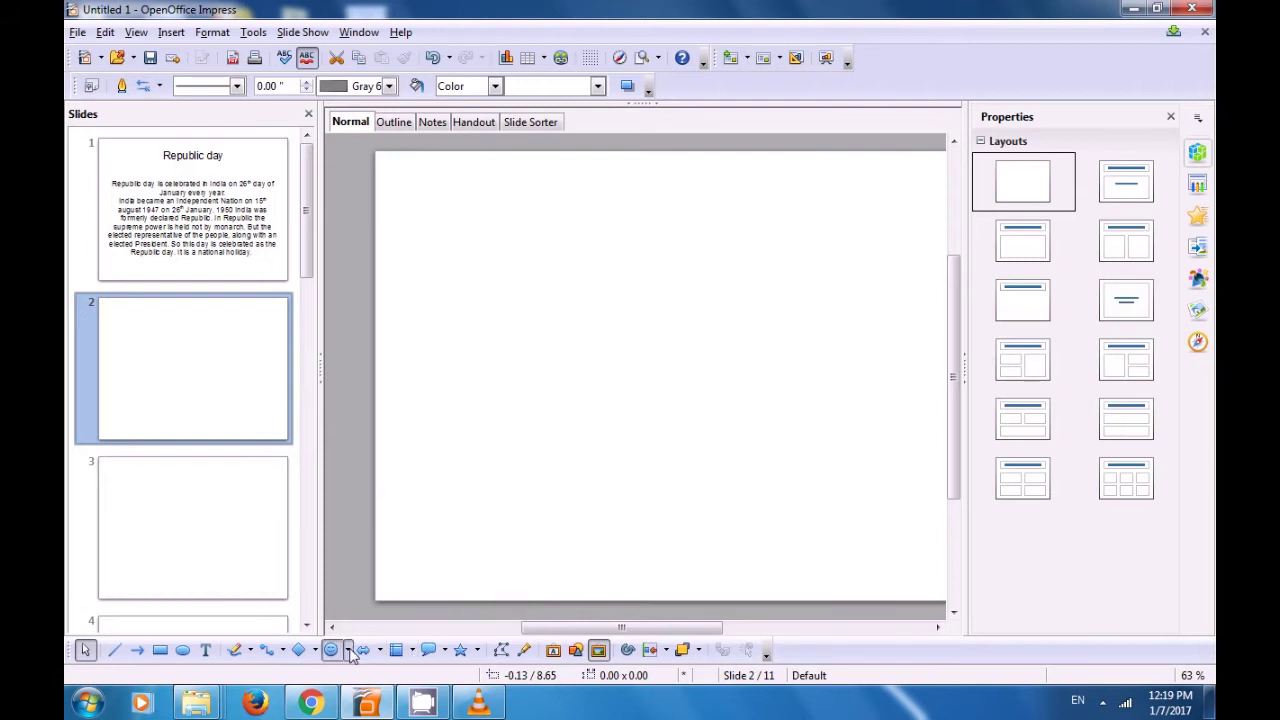
pyautogui.click(349, 651)
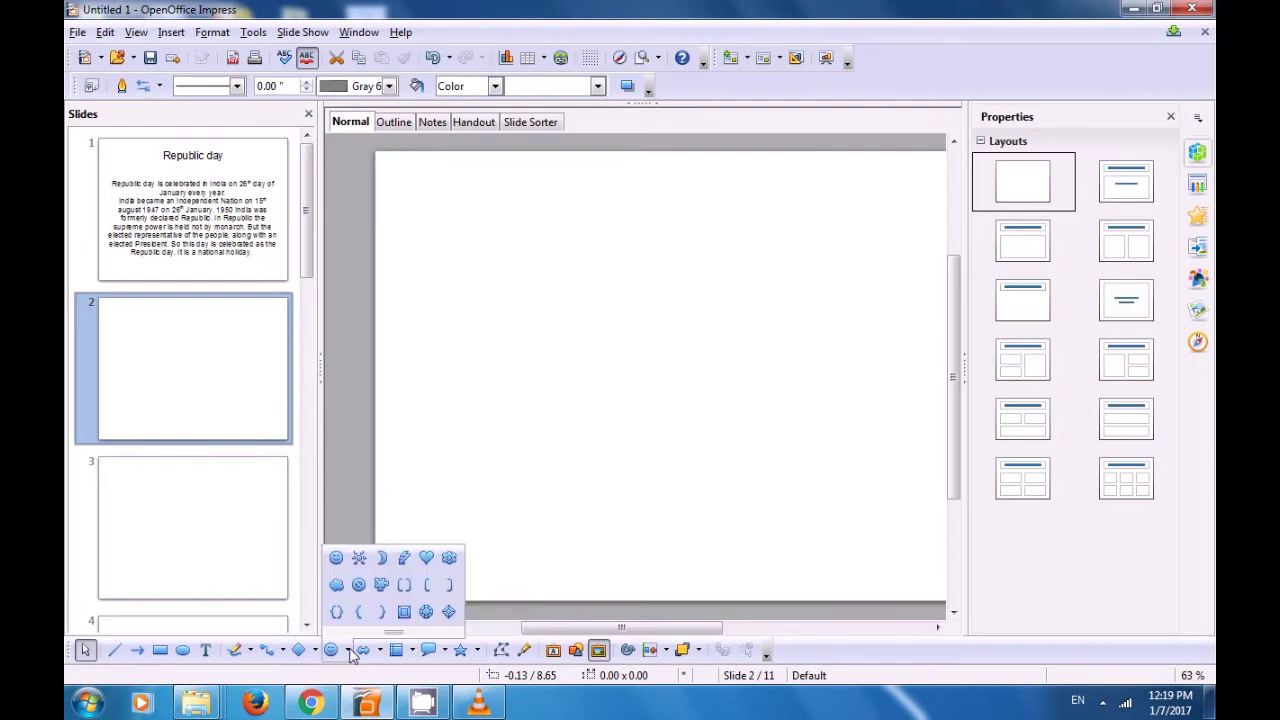
pyautogui.click(445, 652)
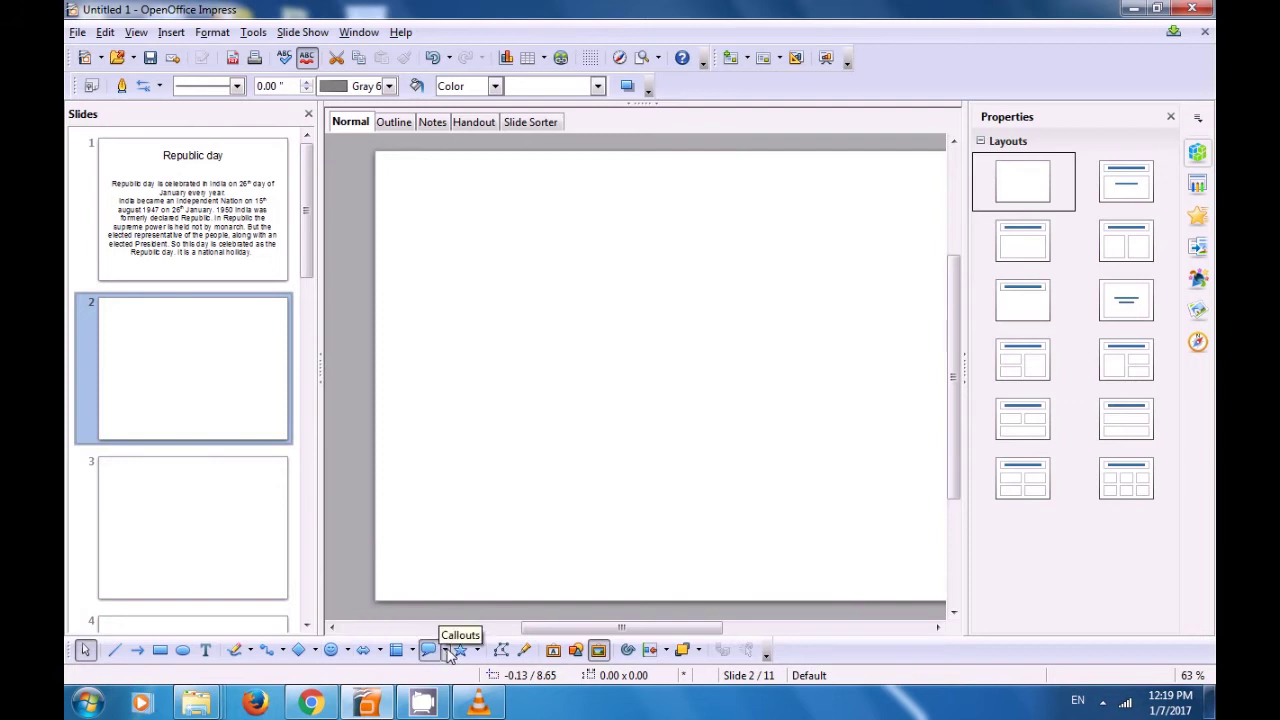
pyautogui.click(446, 651)
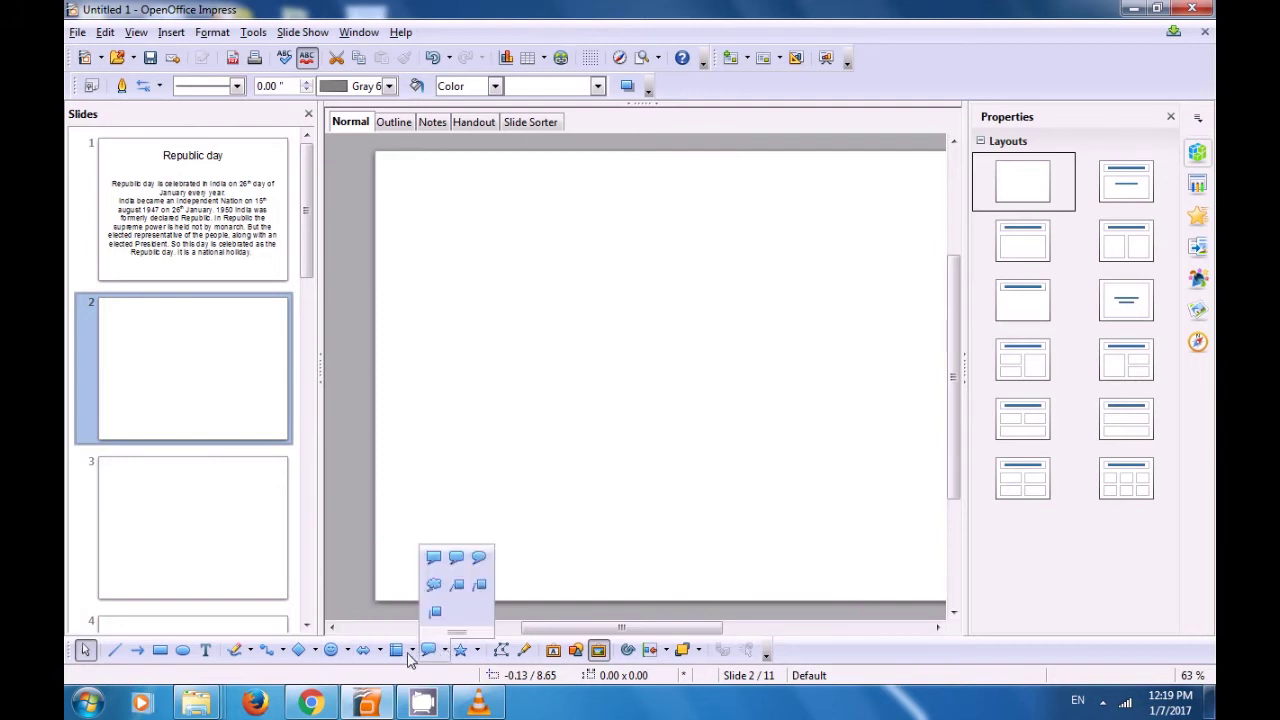
pyautogui.click(415, 656)
pyautogui.click(413, 651)
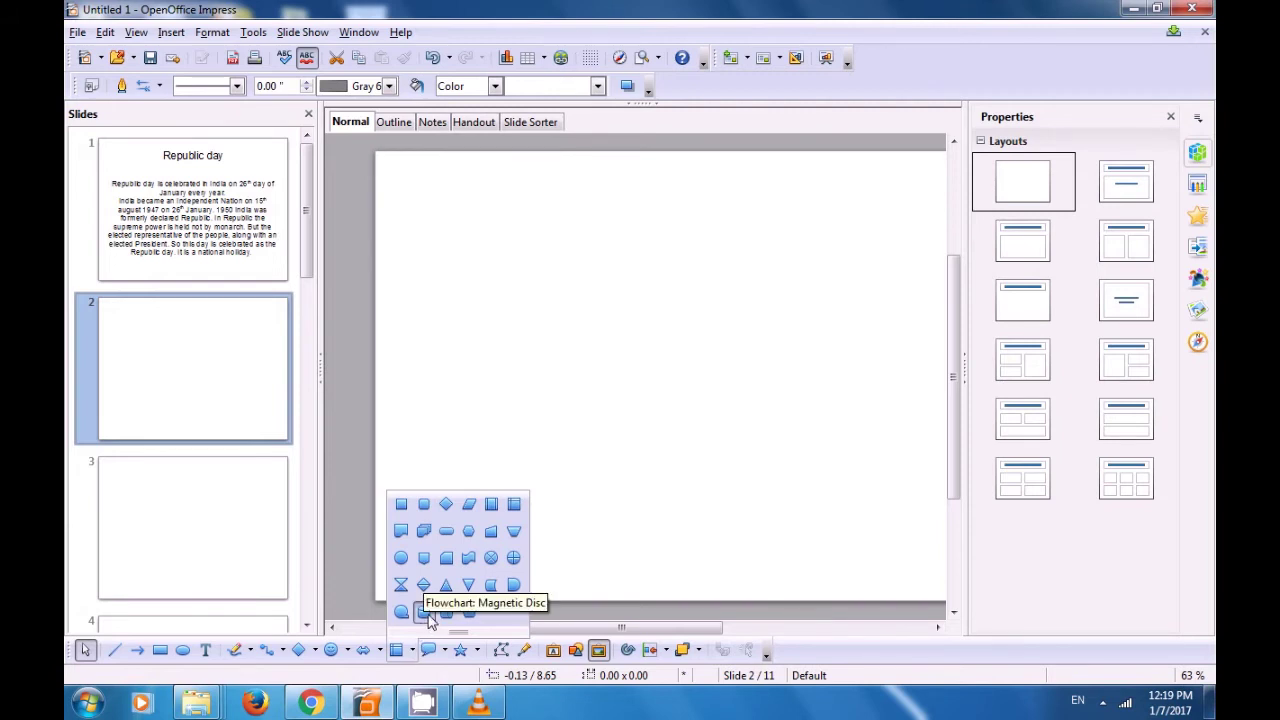
pyautogui.click(429, 614)
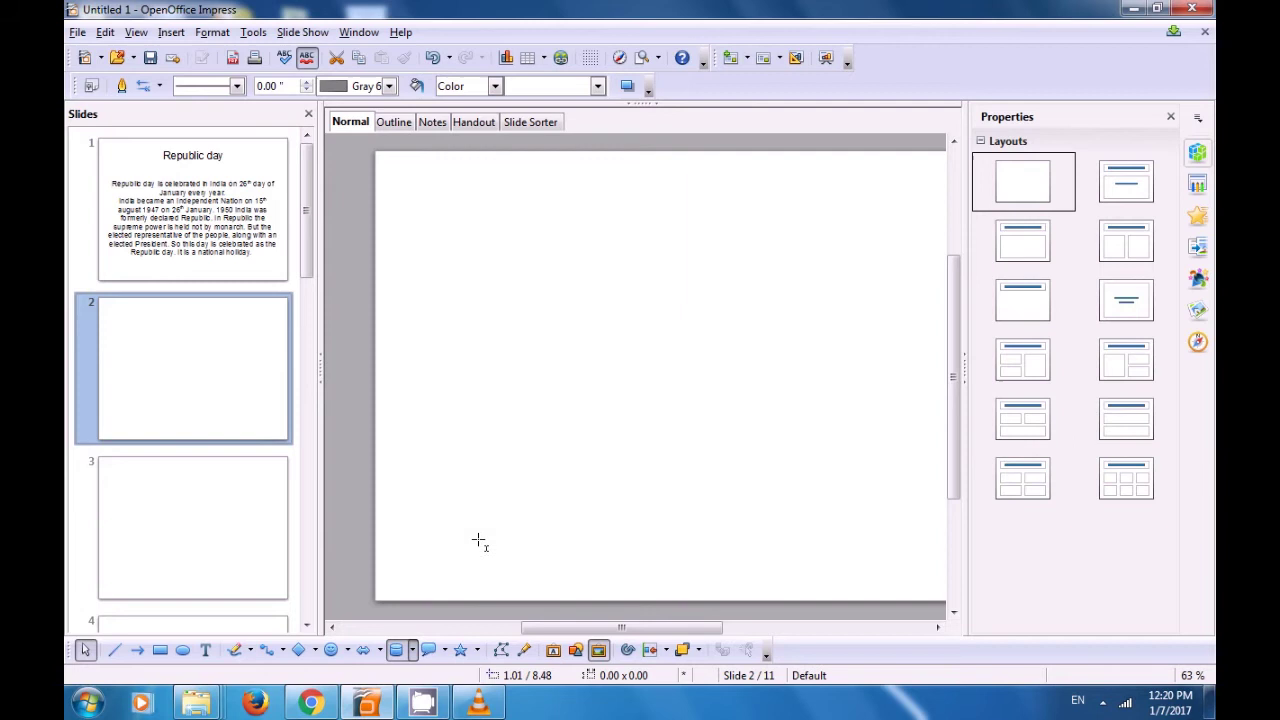
pyautogui.click(544, 281)
pyautogui.moveTo(544, 281); pyautogui.dragTo(717, 488)
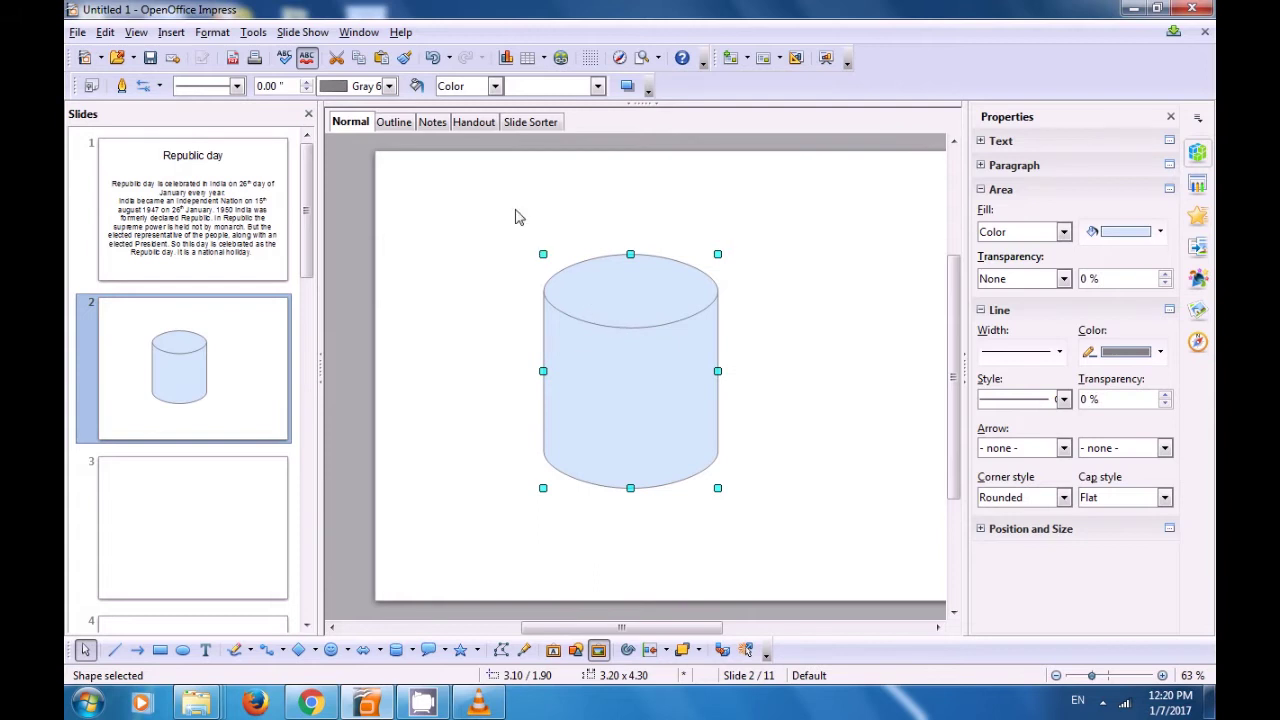
# - Fill the magnetic disc shape on slide 2 with the Blue triple 90 degrees hatching
pyautogui.click(495, 87)
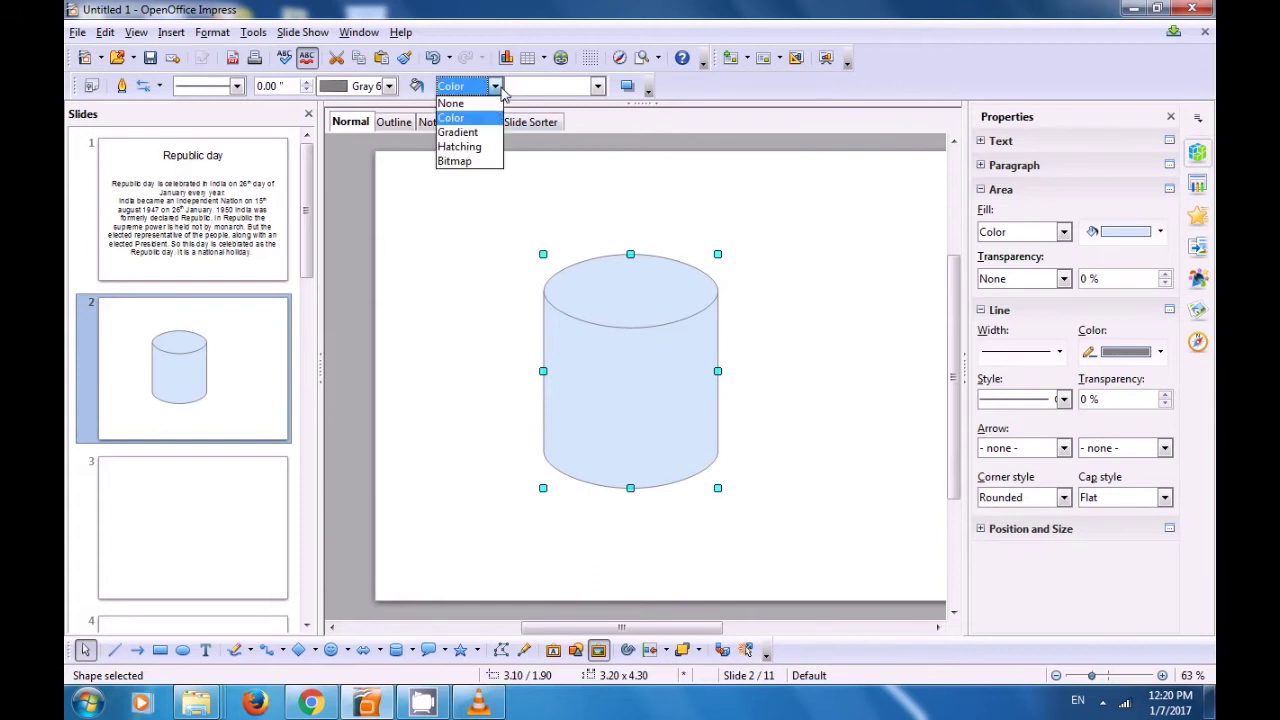
pyautogui.click(477, 148)
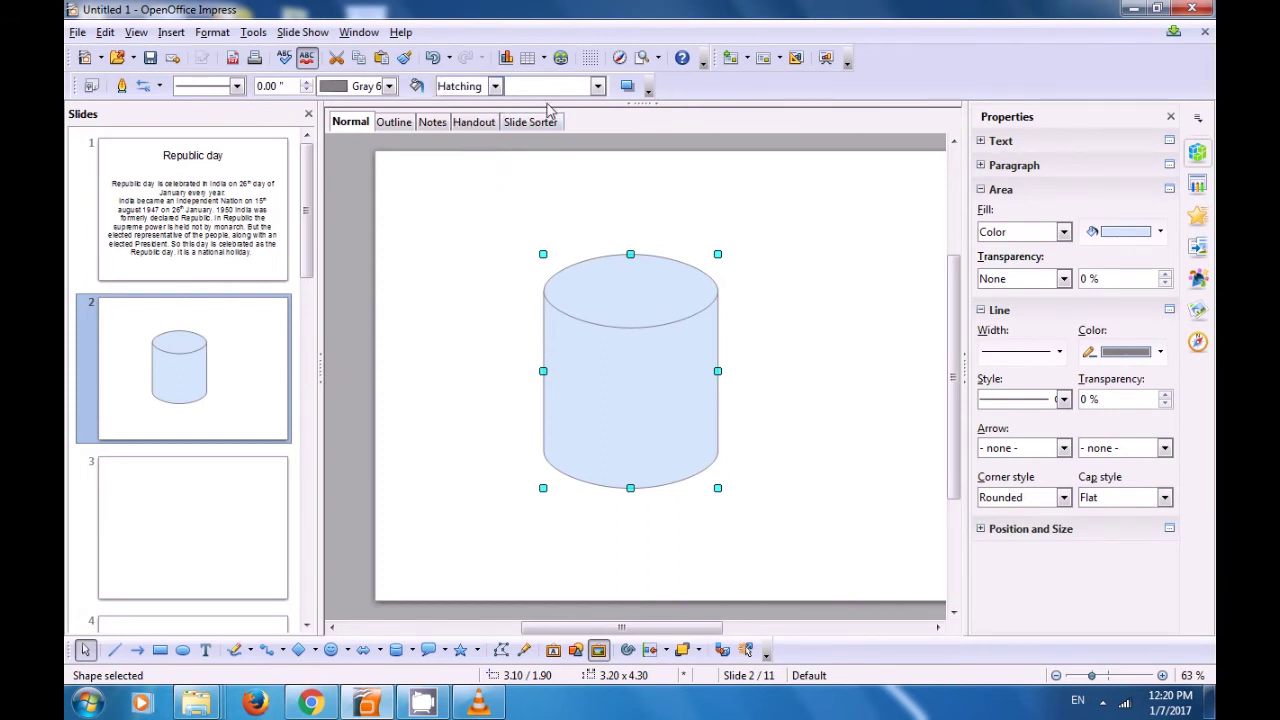
pyautogui.click(598, 87)
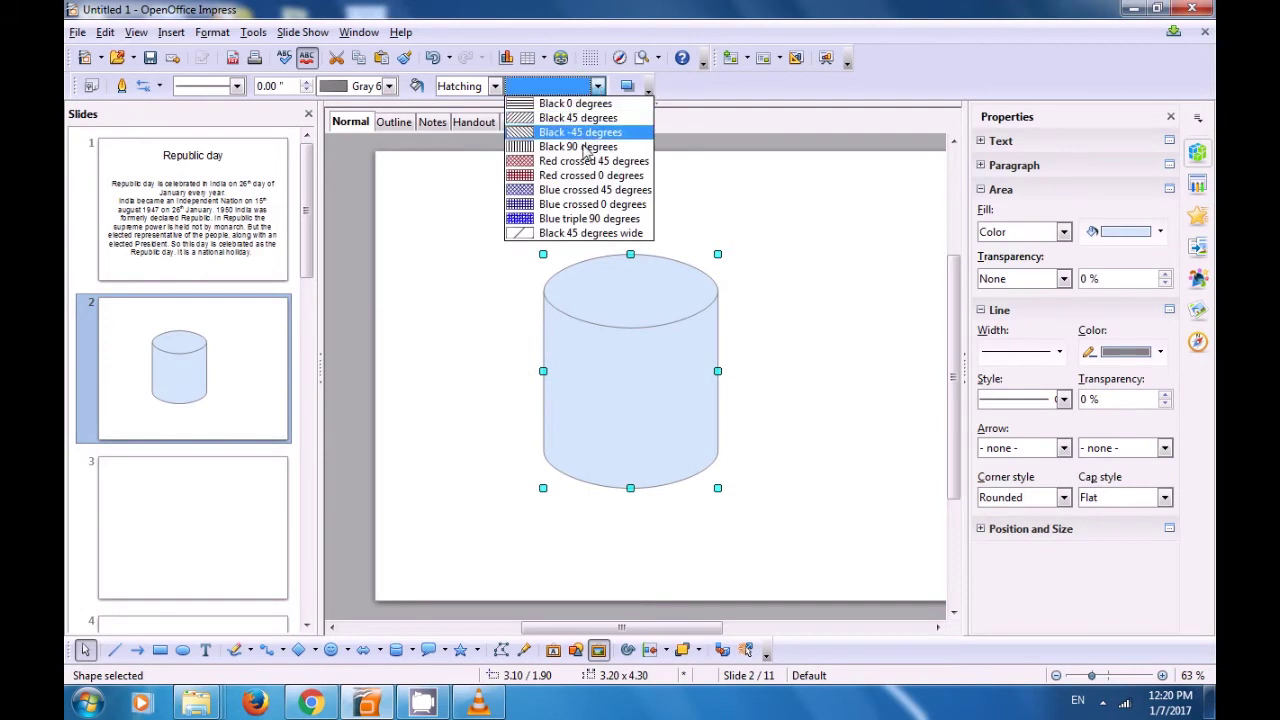
pyautogui.click(589, 218)
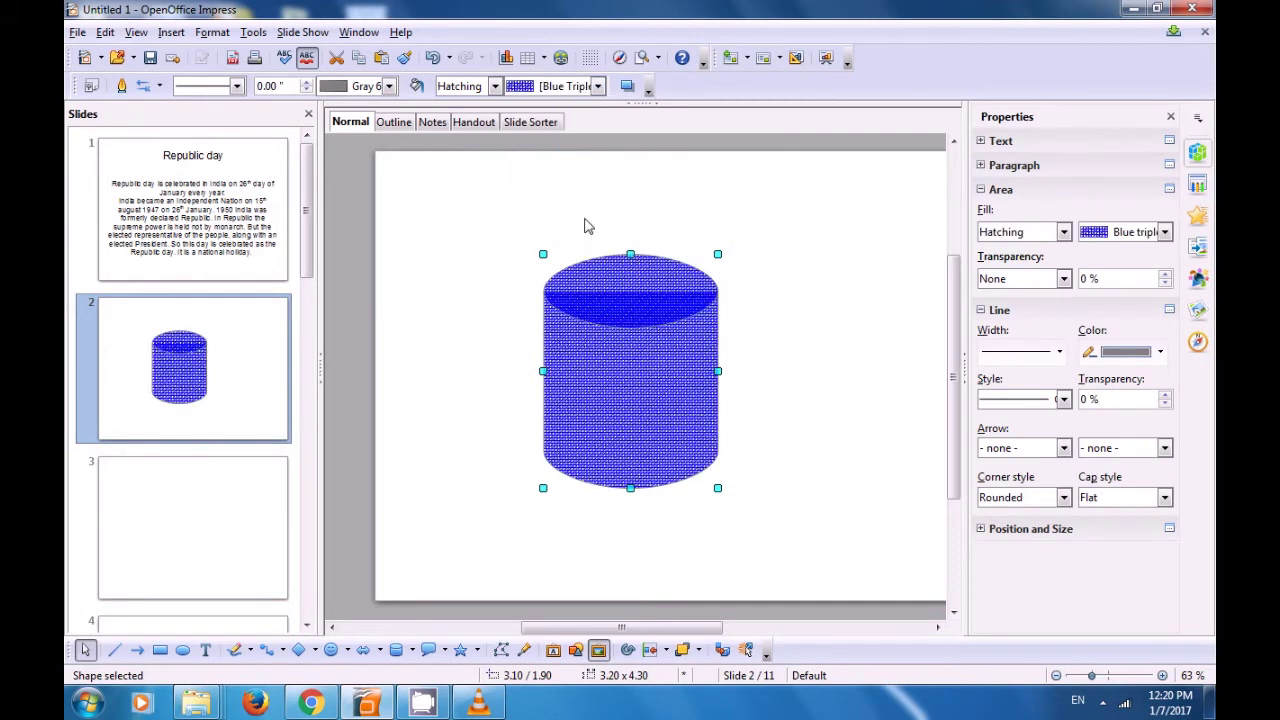
# - Deselect the magnetic disc on slide 2 and open slide 3 for editing
pyautogui.click(447, 305)
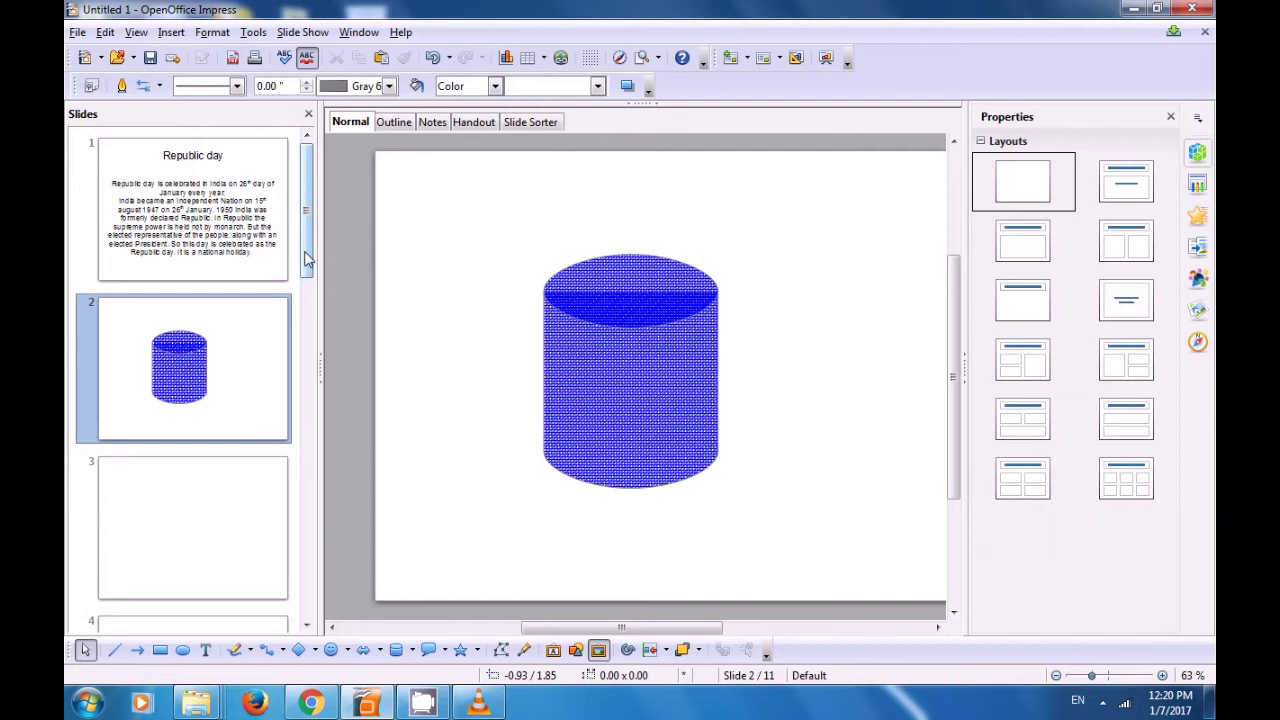
pyautogui.moveTo(307, 258); pyautogui.dragTo(307, 288)
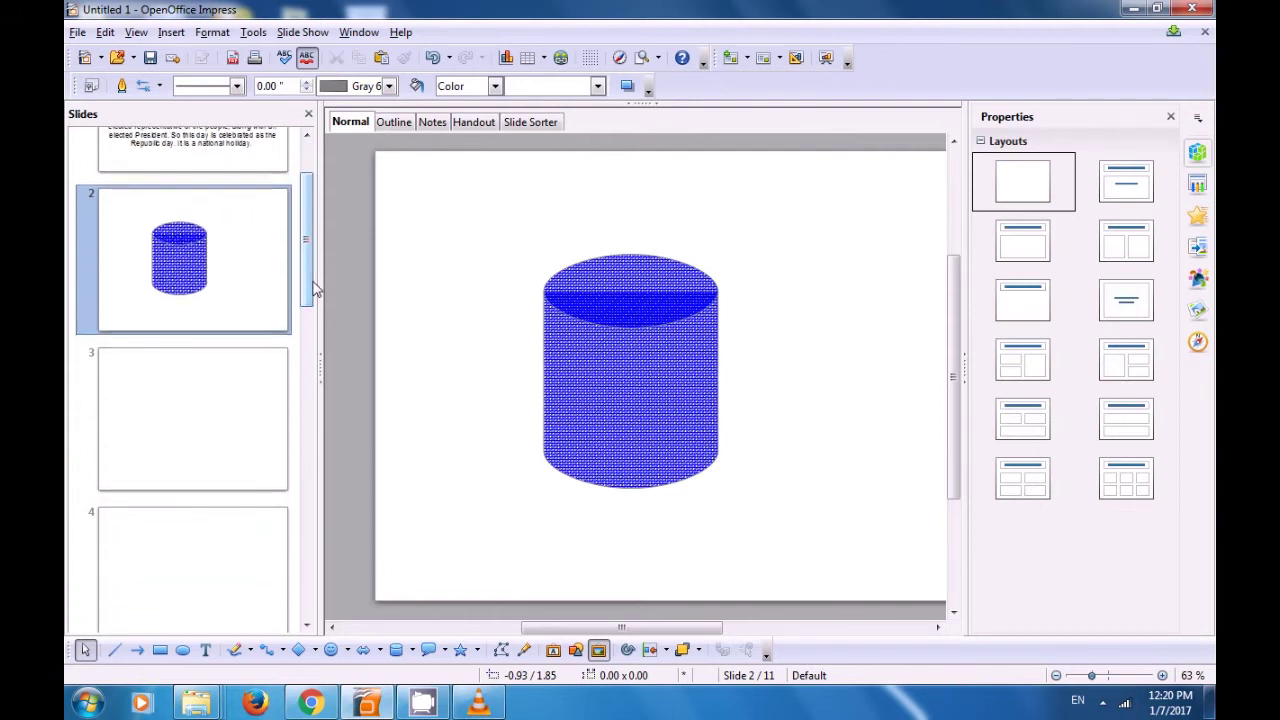
pyautogui.click(197, 404)
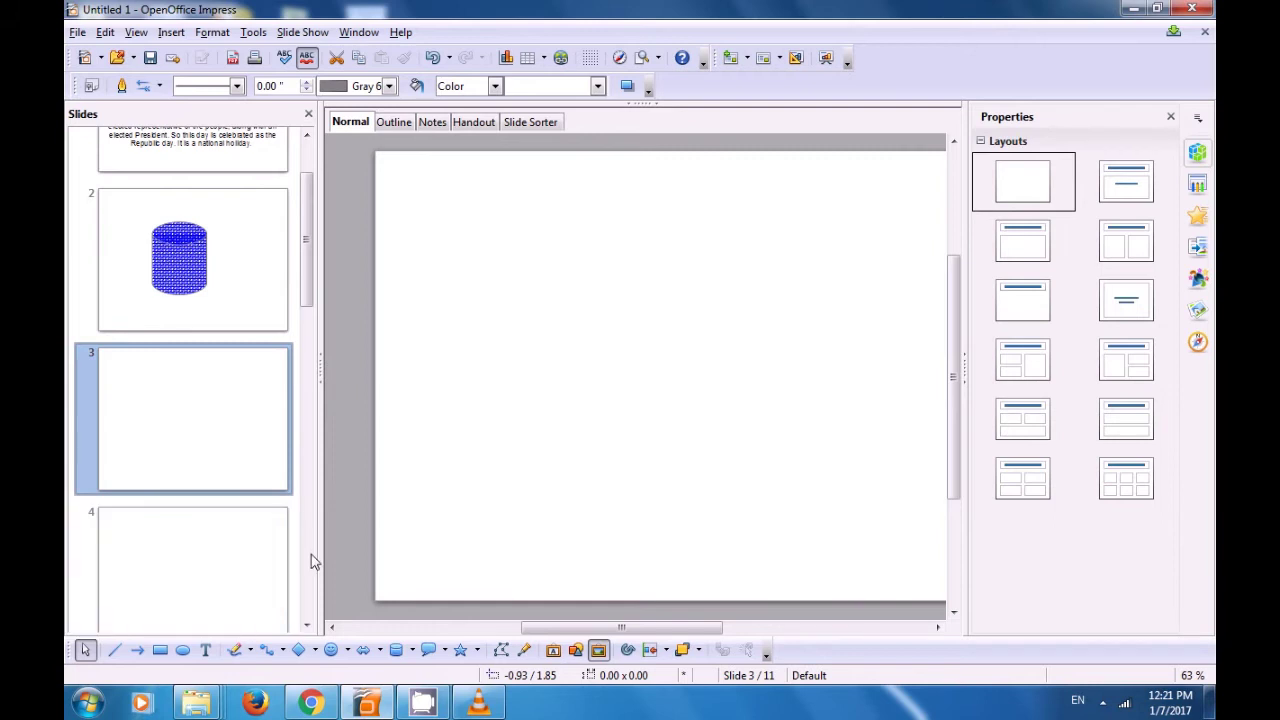
# - Browse the available symbol, block arrow, flowchart, callout, star and basic shapes for one to draw on slide 3
pyautogui.click(347, 650)
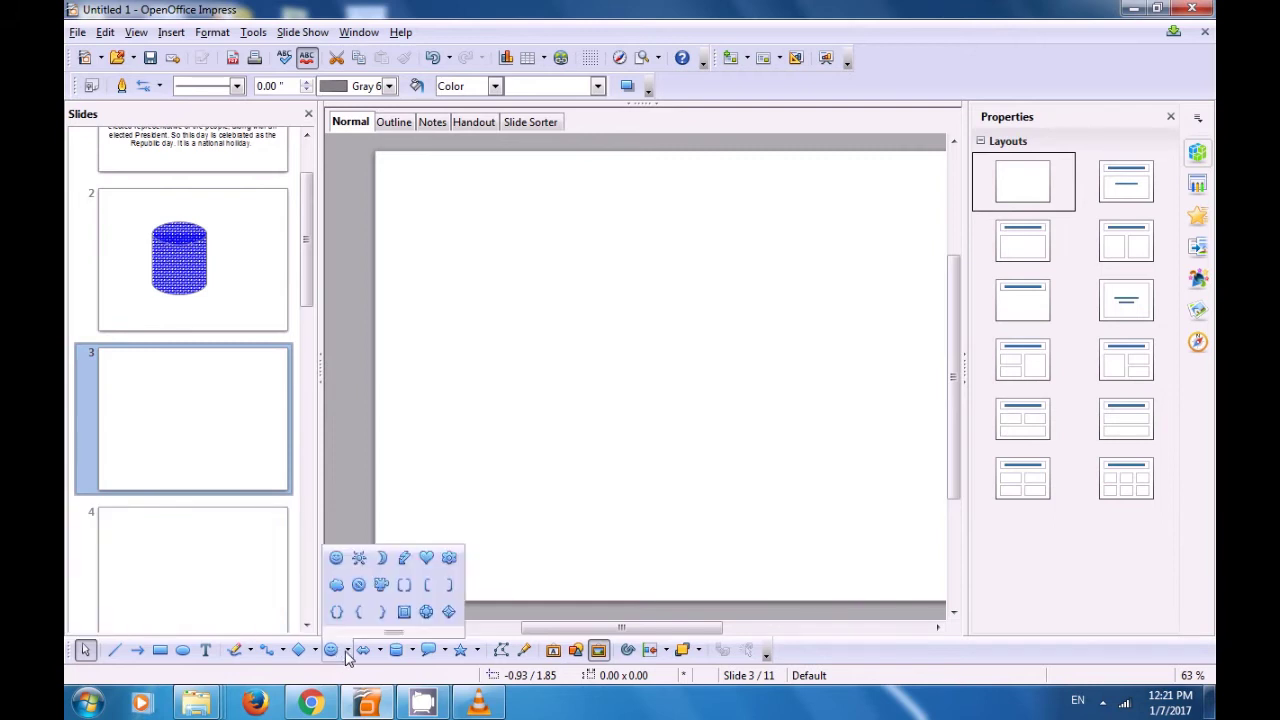
pyautogui.click(380, 652)
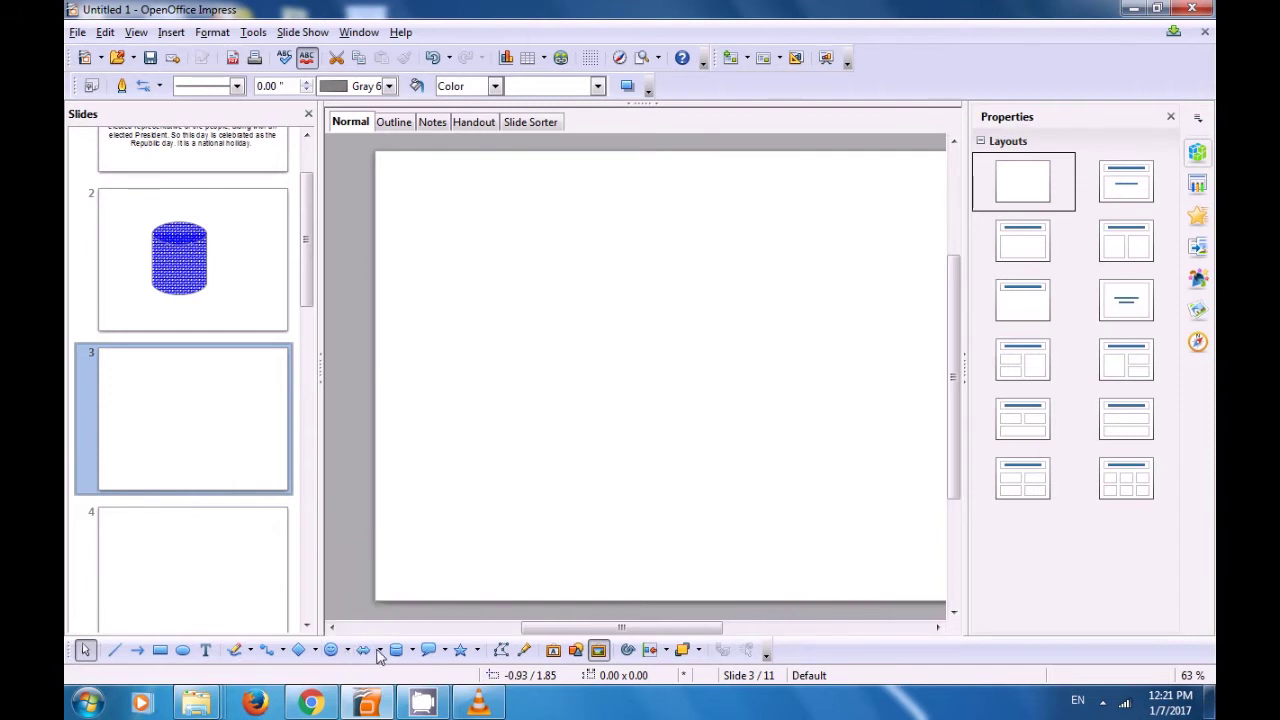
pyautogui.click(381, 651)
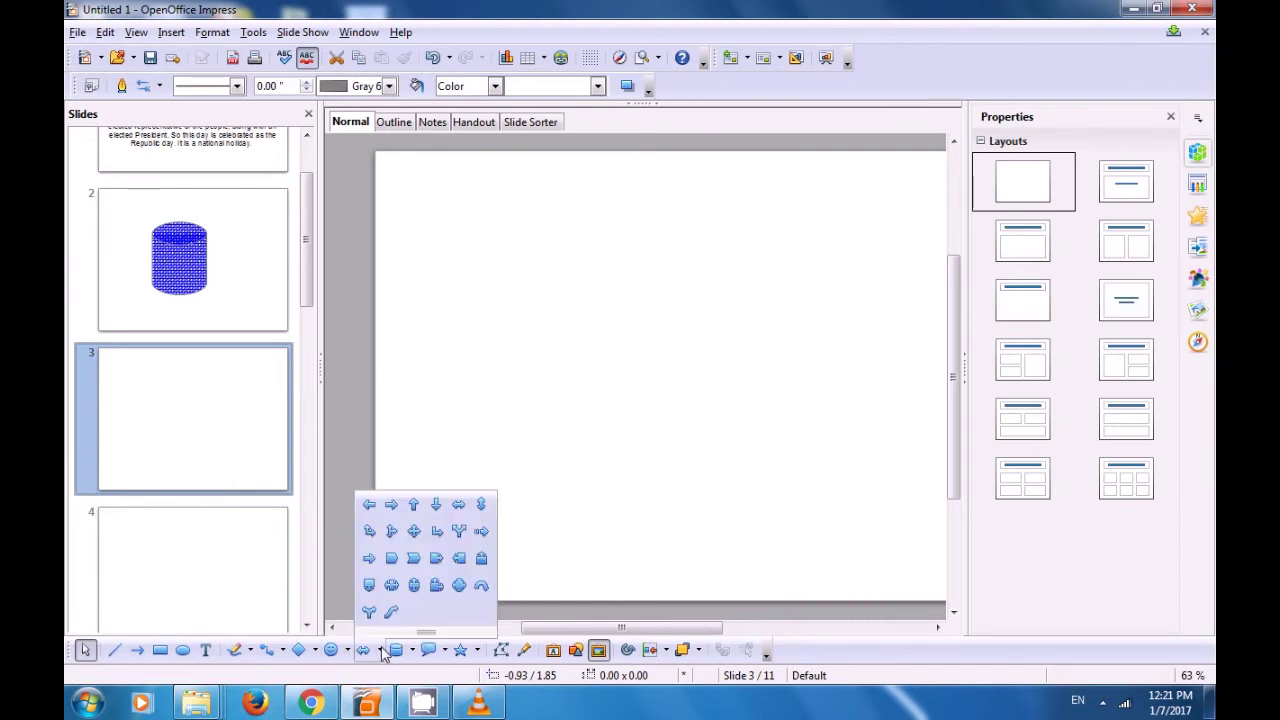
pyautogui.click(411, 651)
pyautogui.click(411, 651)
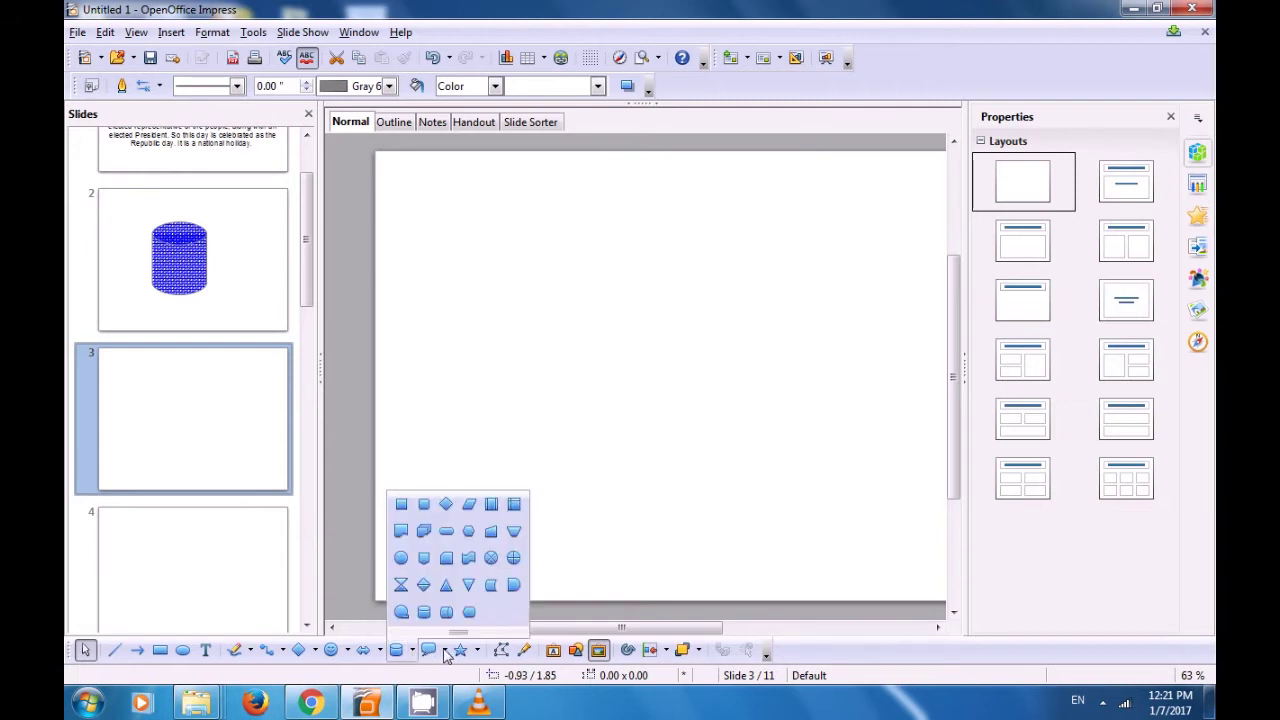
pyautogui.click(446, 651)
pyautogui.click(446, 651)
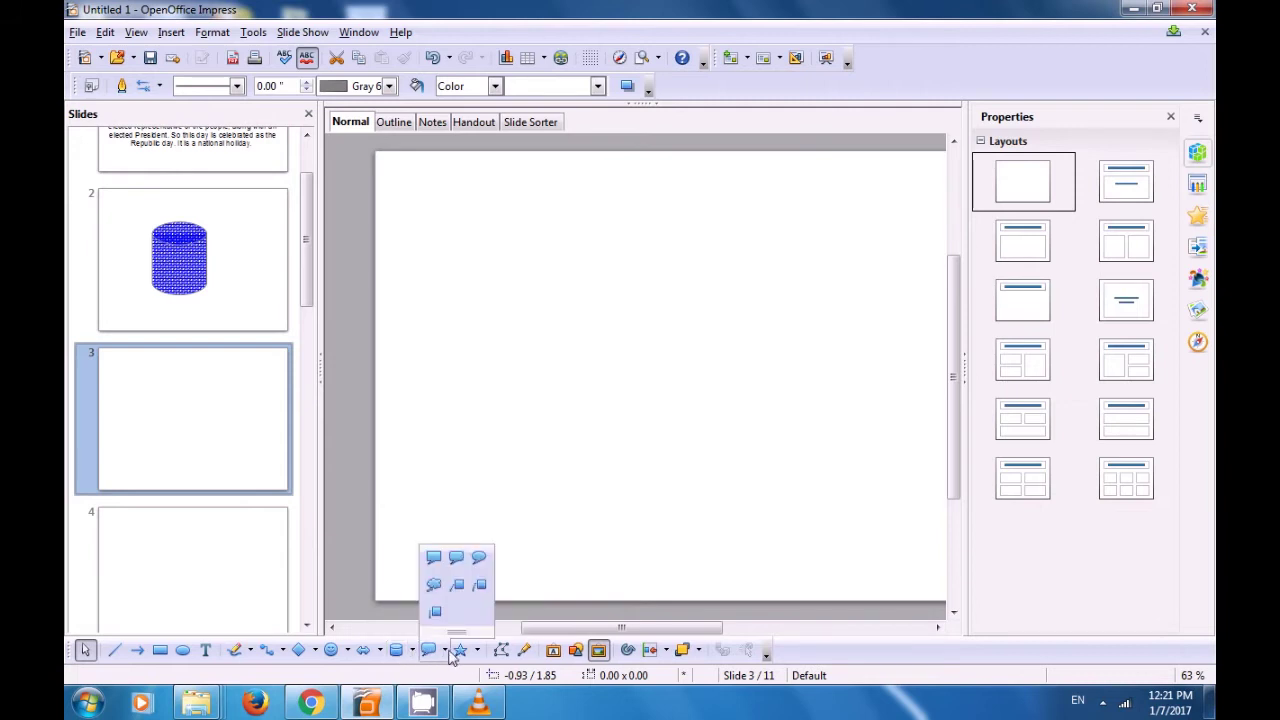
pyautogui.click(478, 651)
pyautogui.click(478, 651)
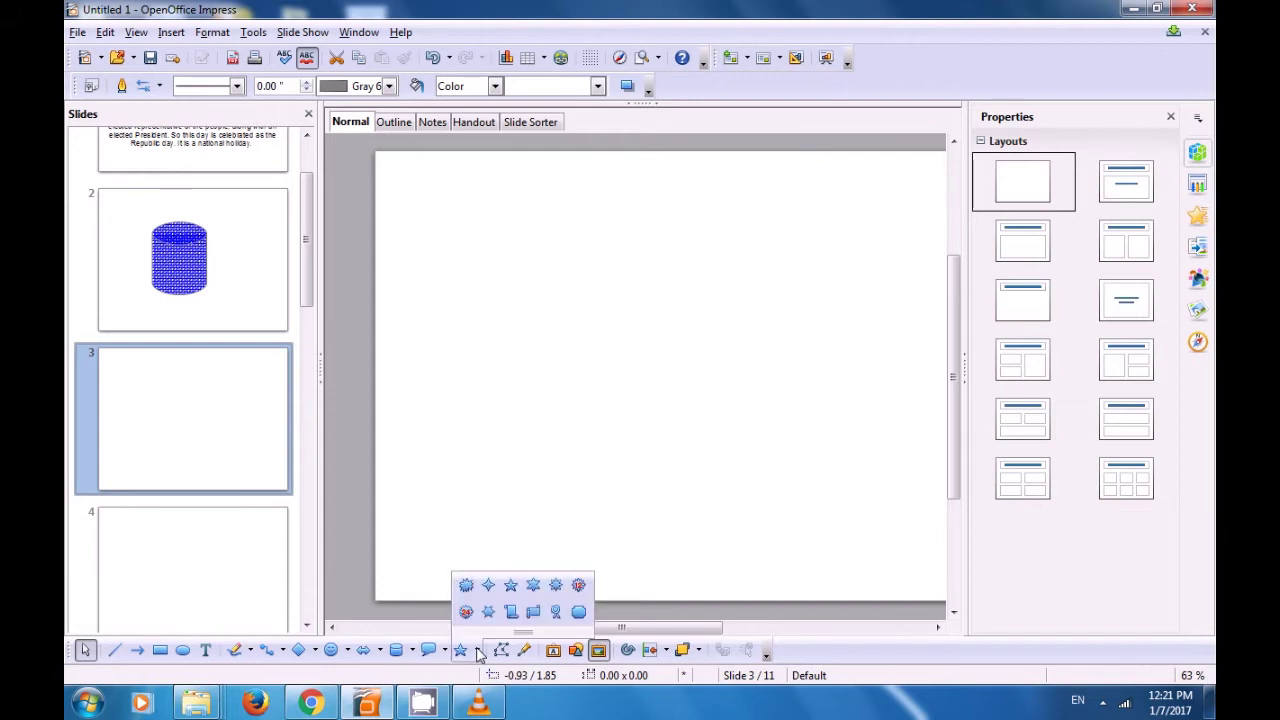
pyautogui.click(347, 651)
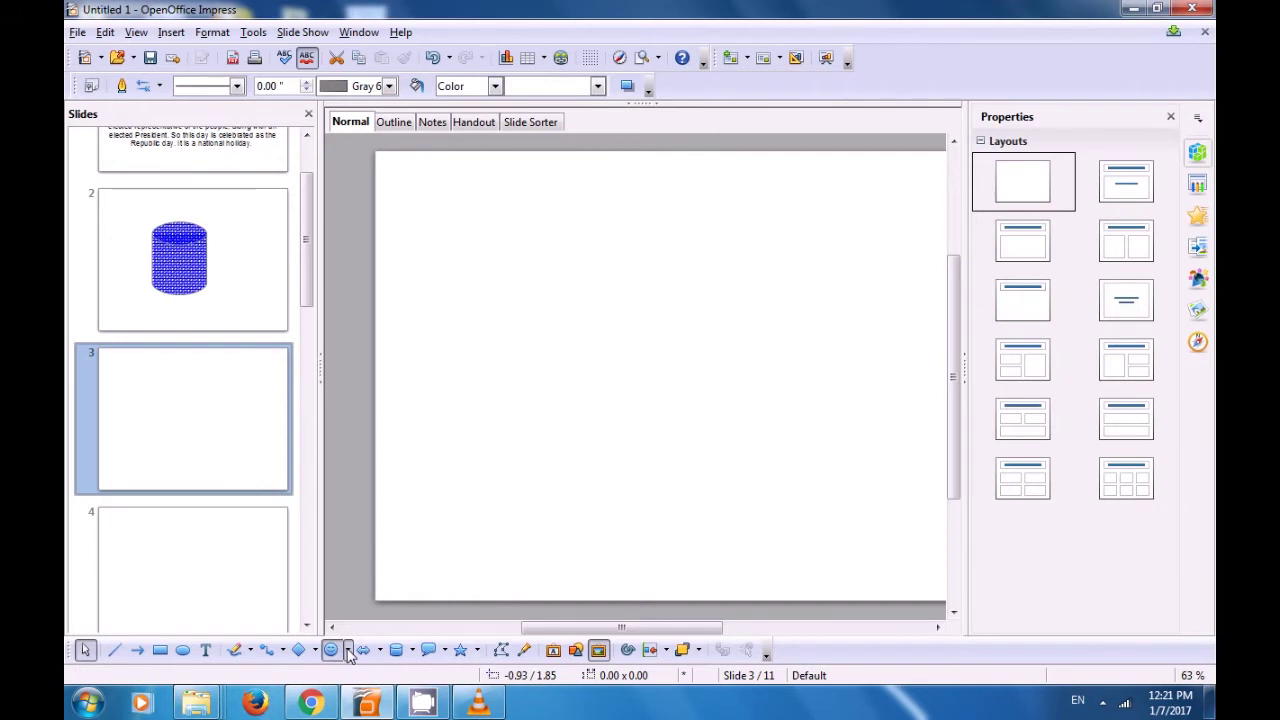
pyautogui.click(348, 651)
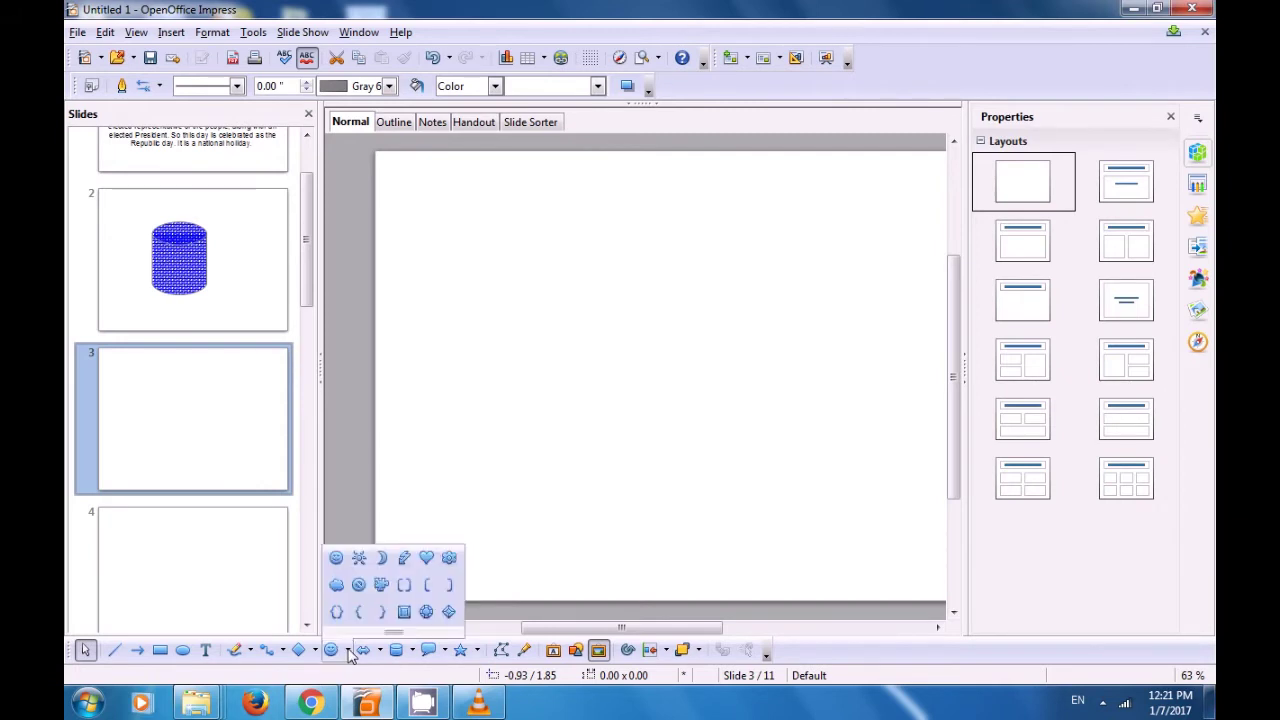
pyautogui.click(411, 652)
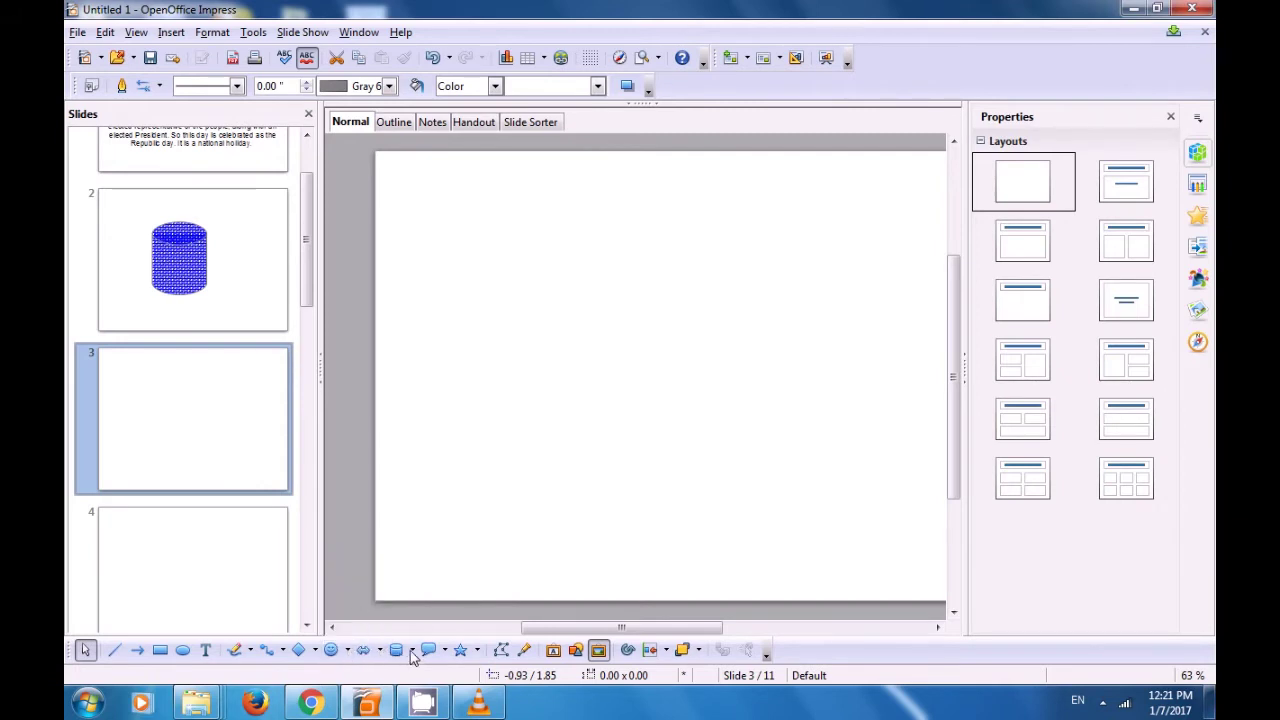
pyautogui.click(411, 652)
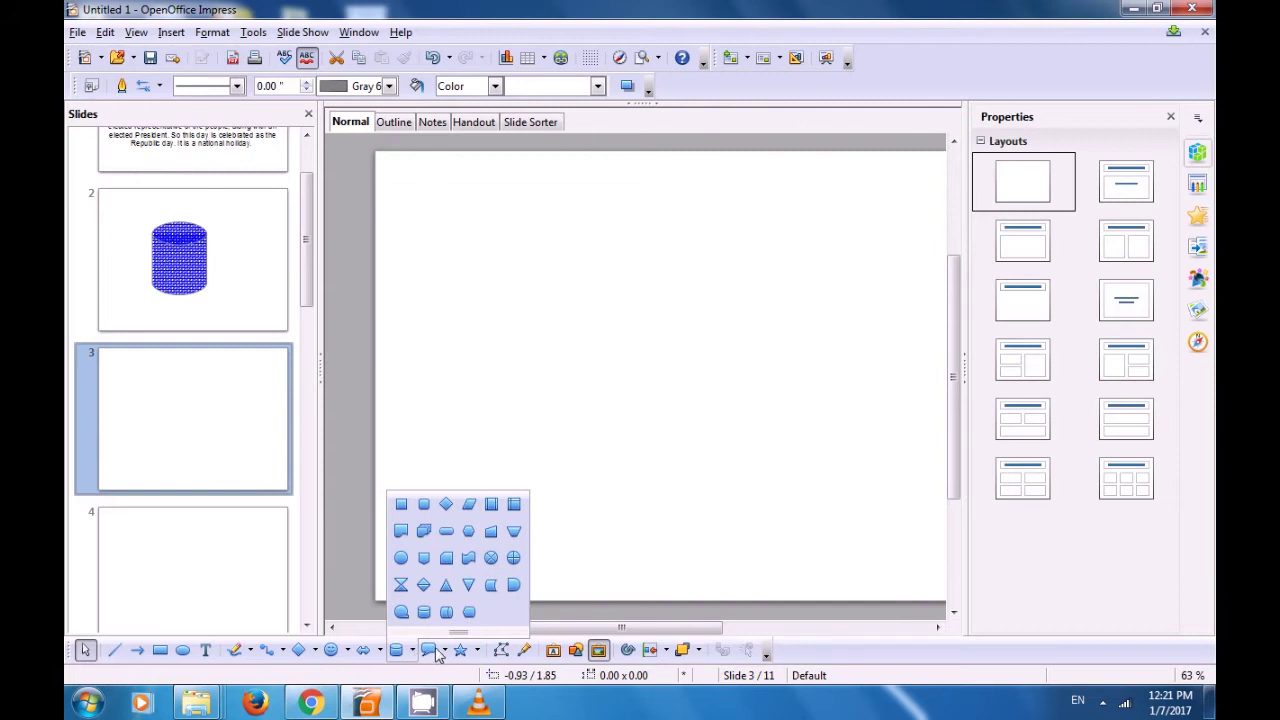
pyautogui.click(445, 652)
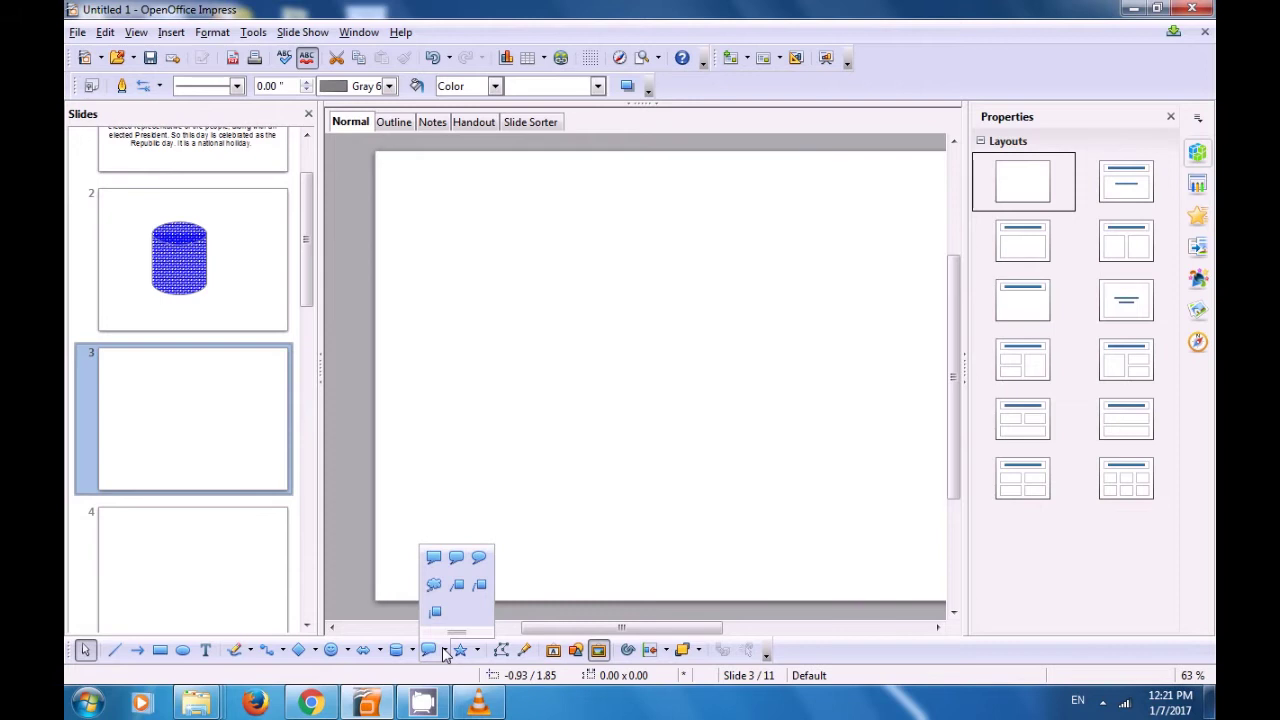
pyautogui.click(477, 651)
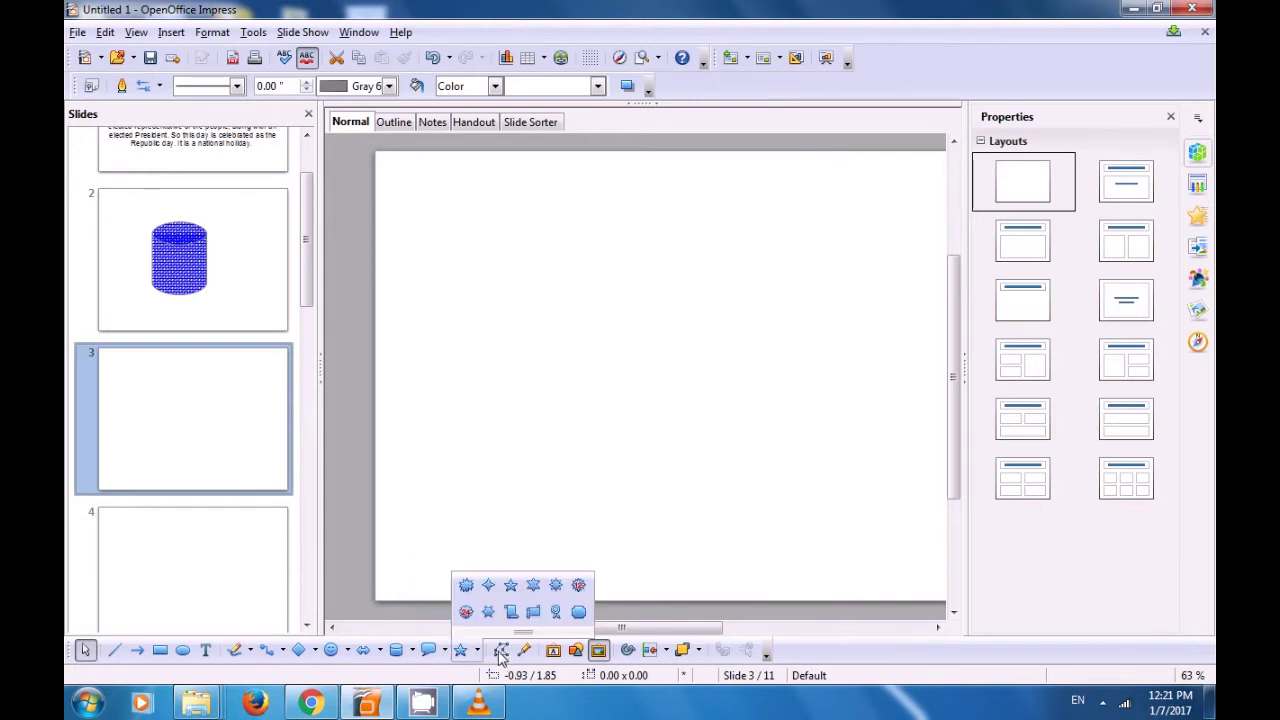
pyautogui.click(315, 652)
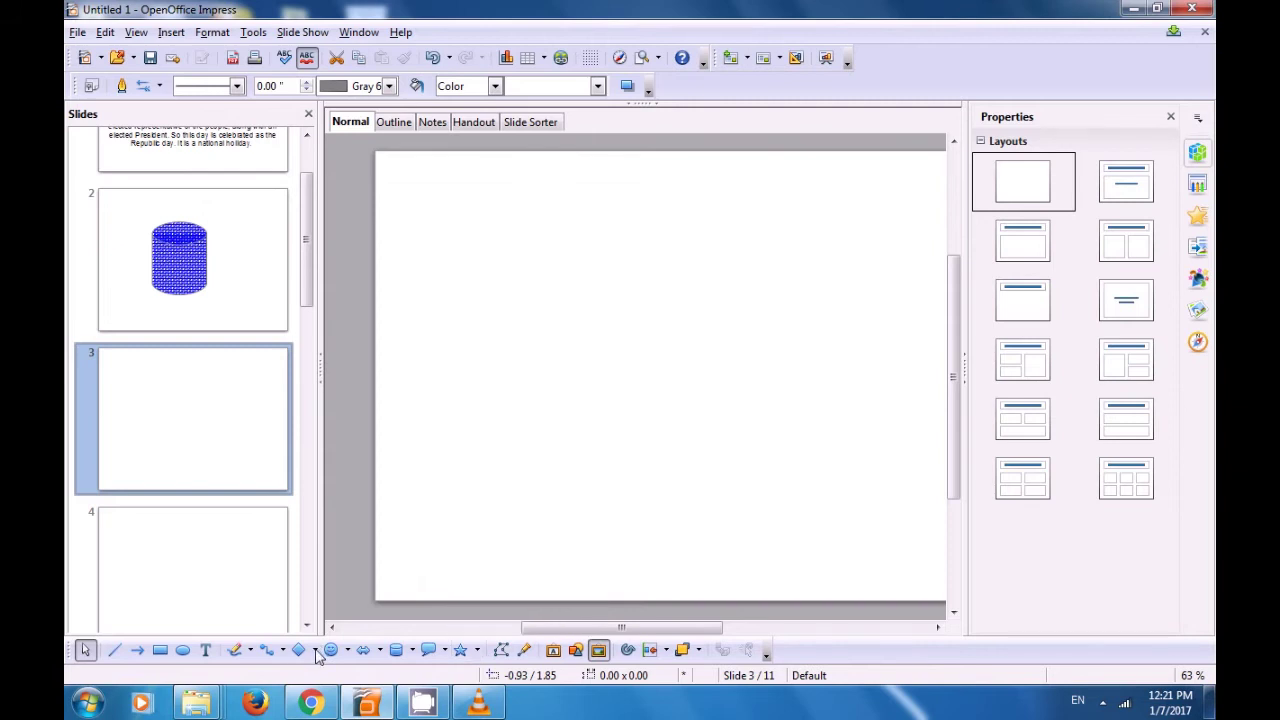
pyautogui.click(315, 652)
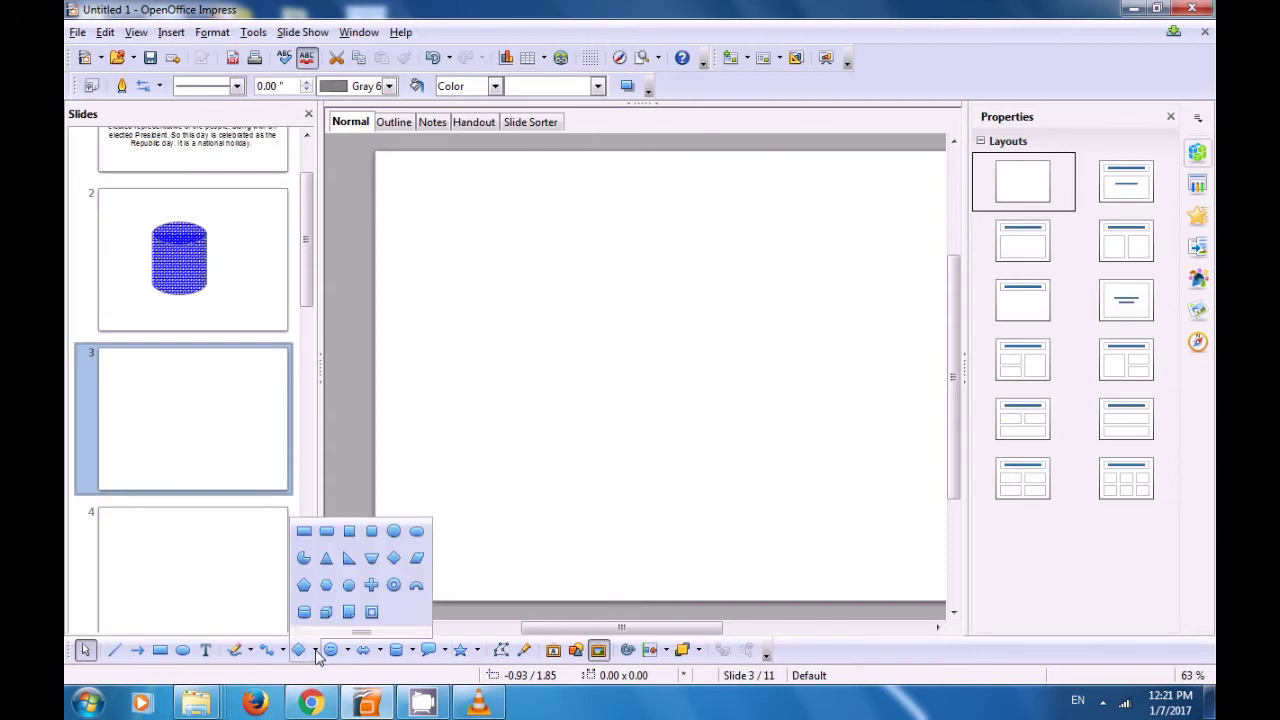
# - Draw a bevelled square symbol shape about 4.70 × 4.10 inches in the middle of slide 3 and set its line colour to Black
pyautogui.click(349, 652)
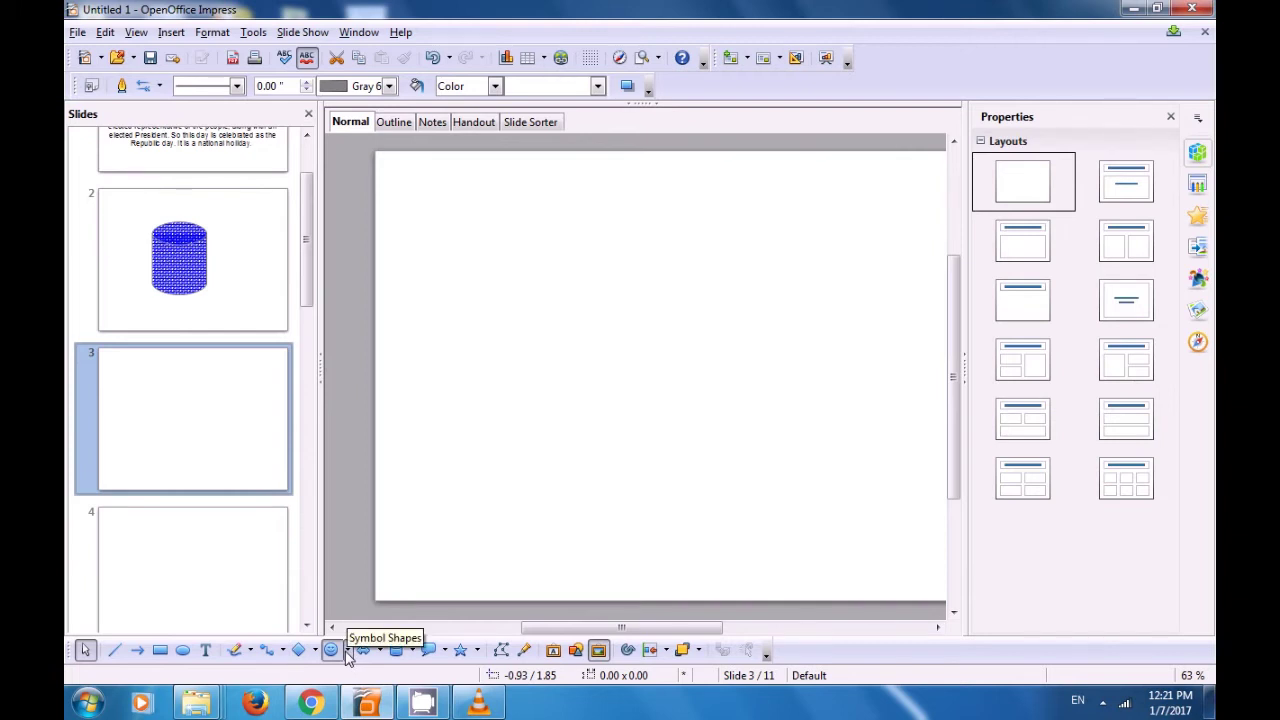
pyautogui.click(347, 652)
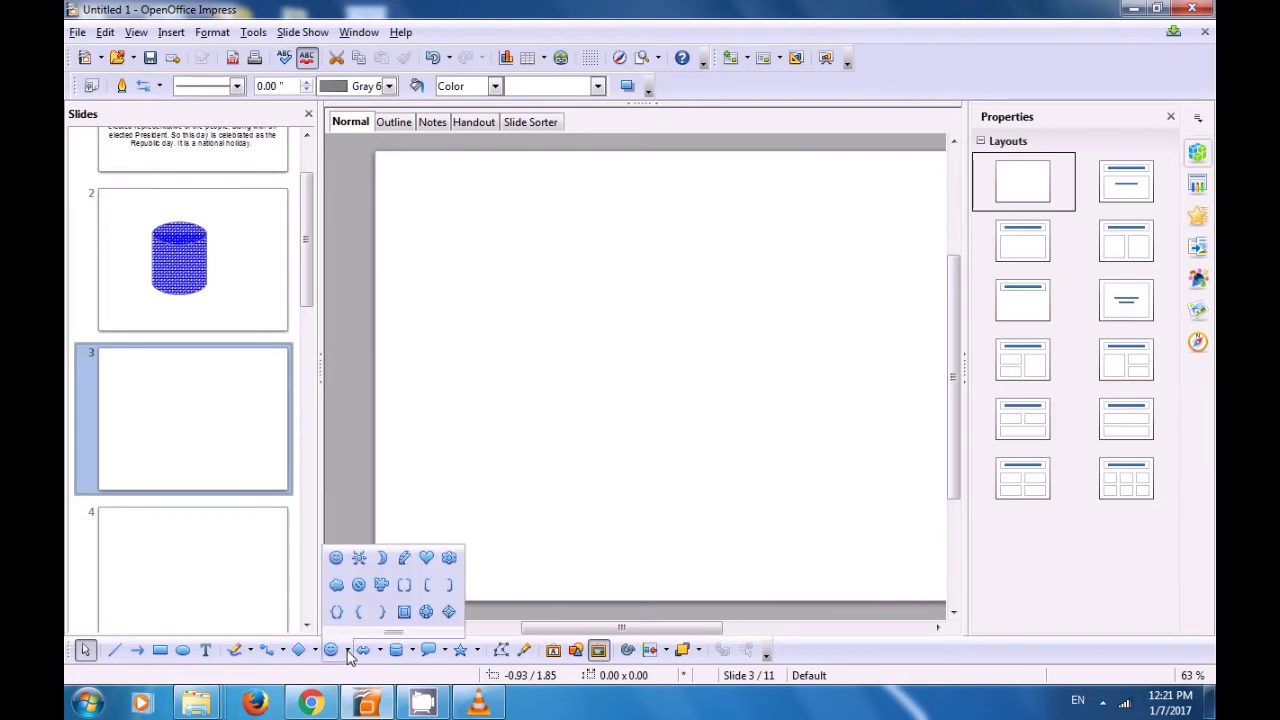
pyautogui.click(404, 612)
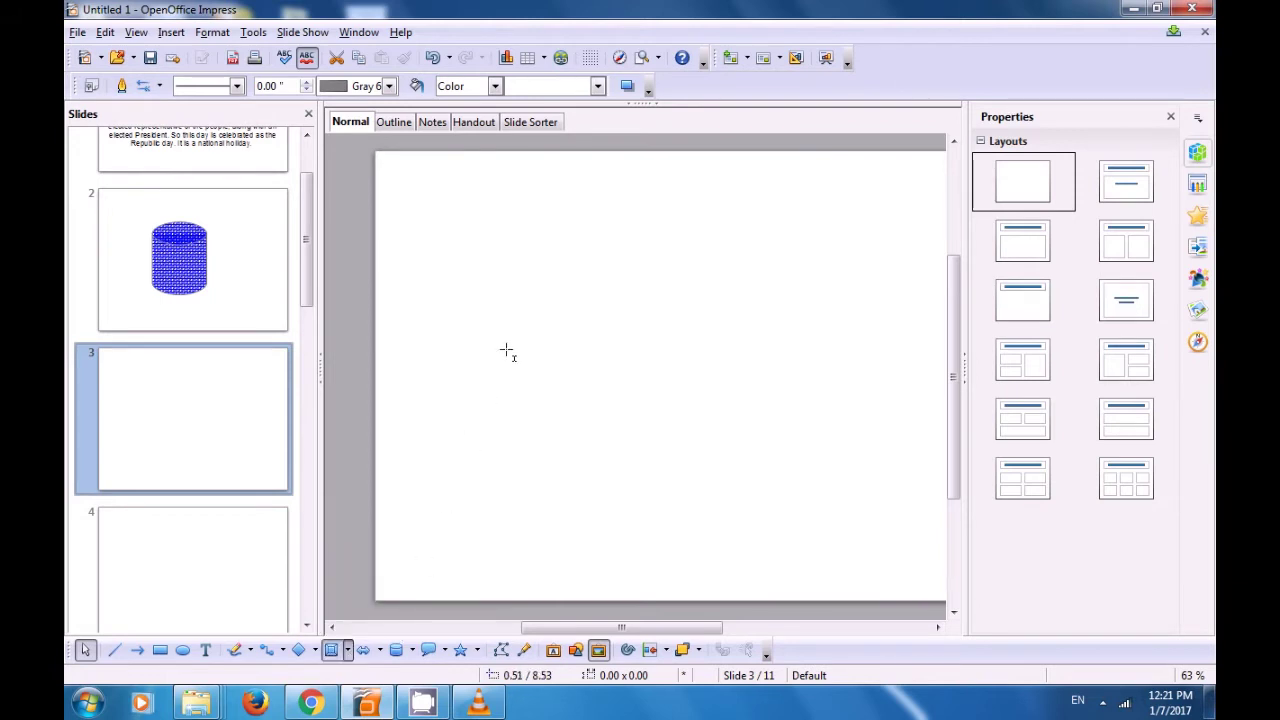
pyautogui.moveTo(532, 270)
pyautogui.mouseDown()
pyautogui.moveTo(617, 363)
pyautogui.moveTo(790, 493)
pyautogui.mouseUp()
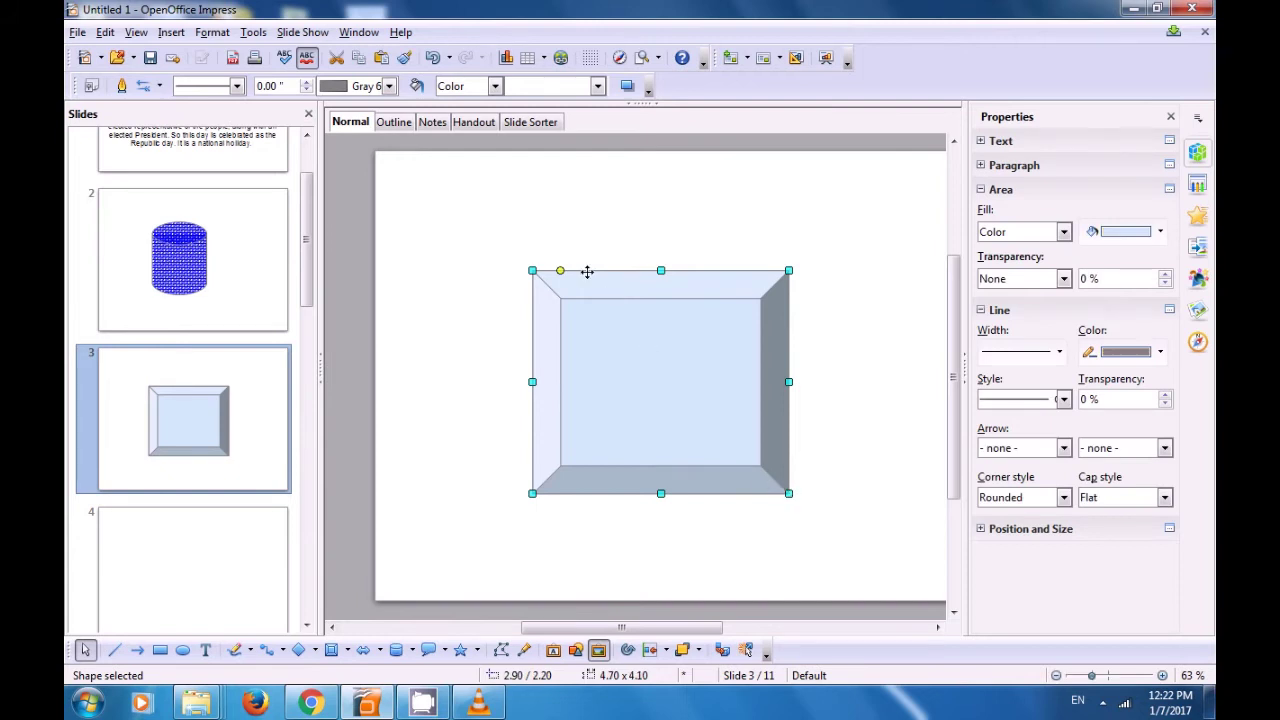
pyautogui.click(389, 86)
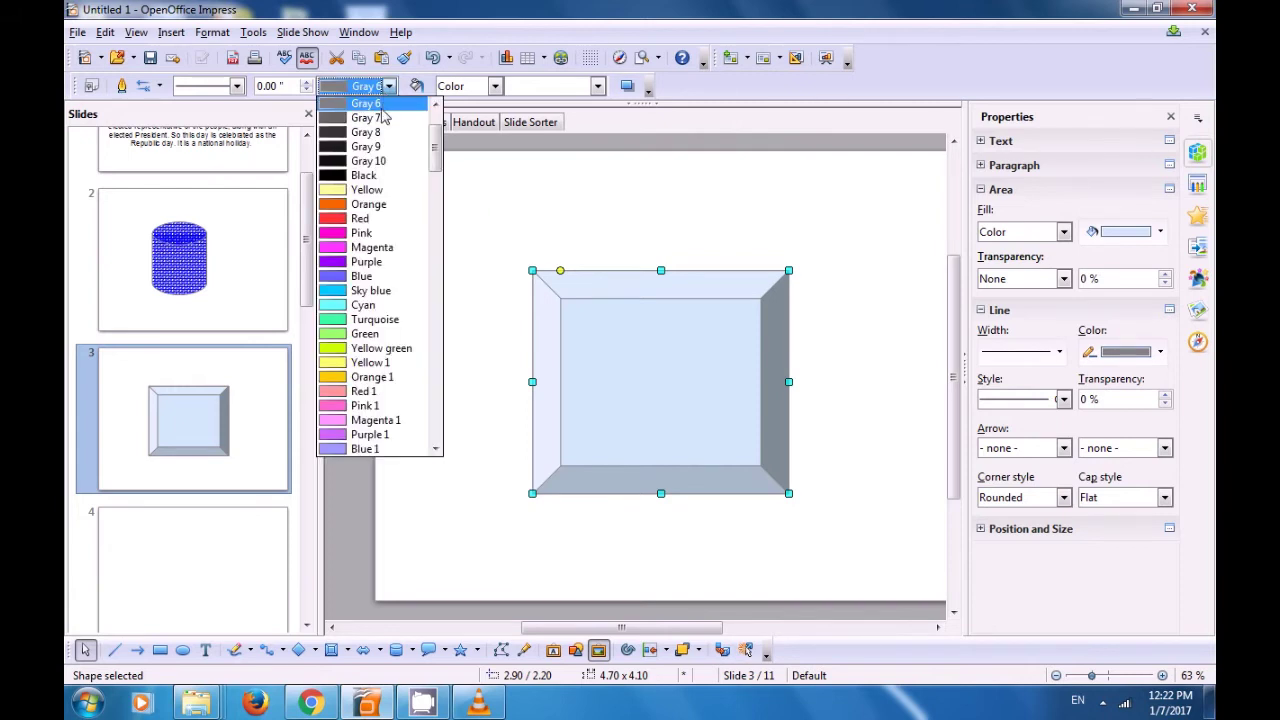
pyautogui.click(363, 176)
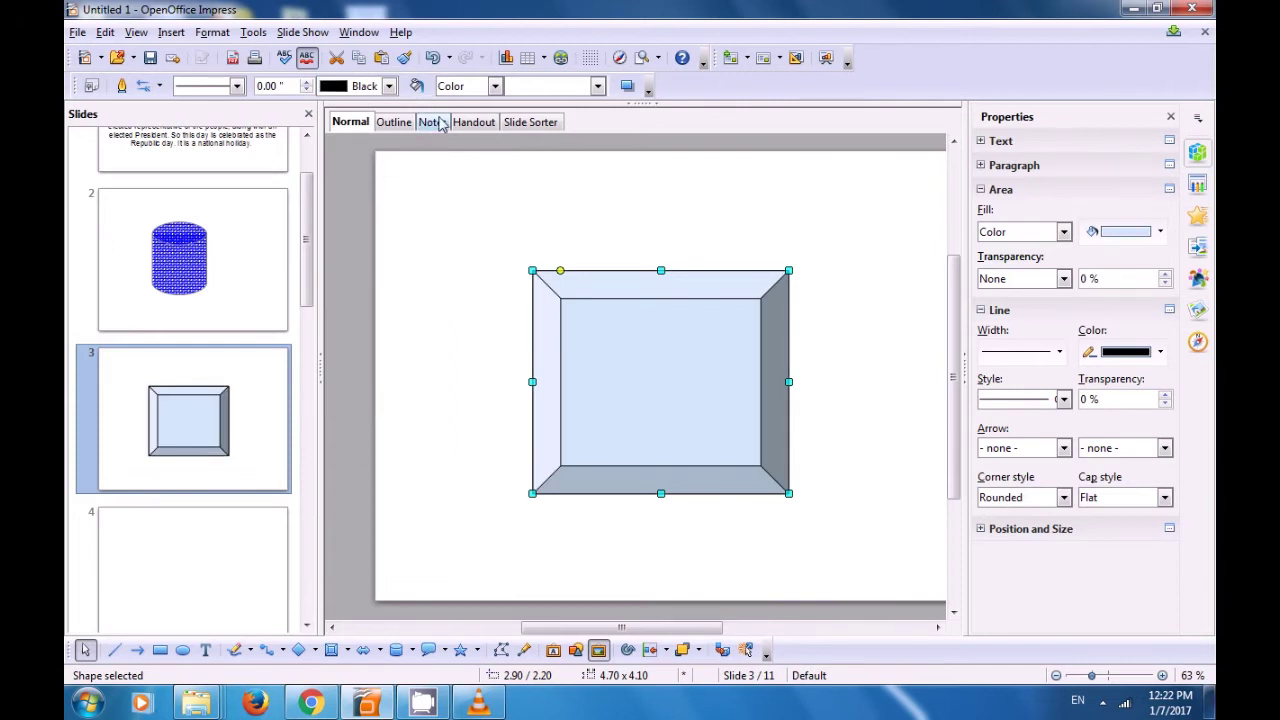
# - Fill the bevelled shape on slide 3 with the Ellipsoid blue gray/light blue gradient and deselect it
pyautogui.click(495, 87)
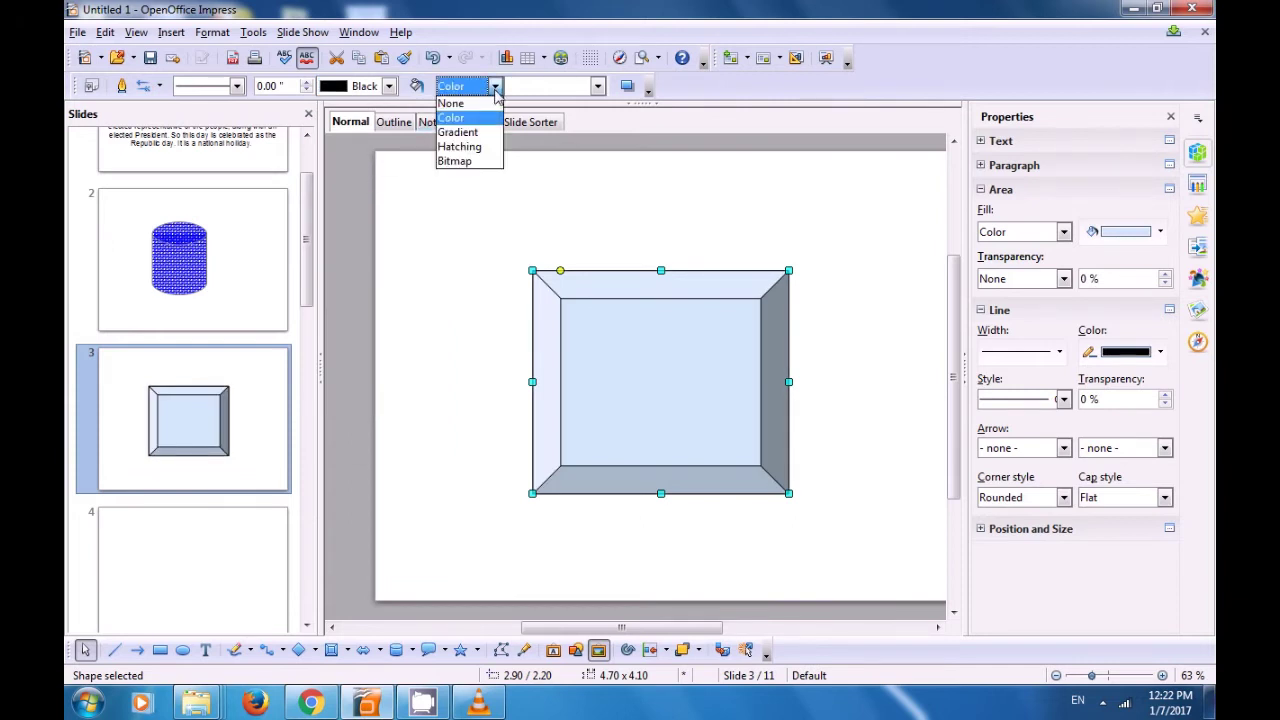
pyautogui.click(475, 138)
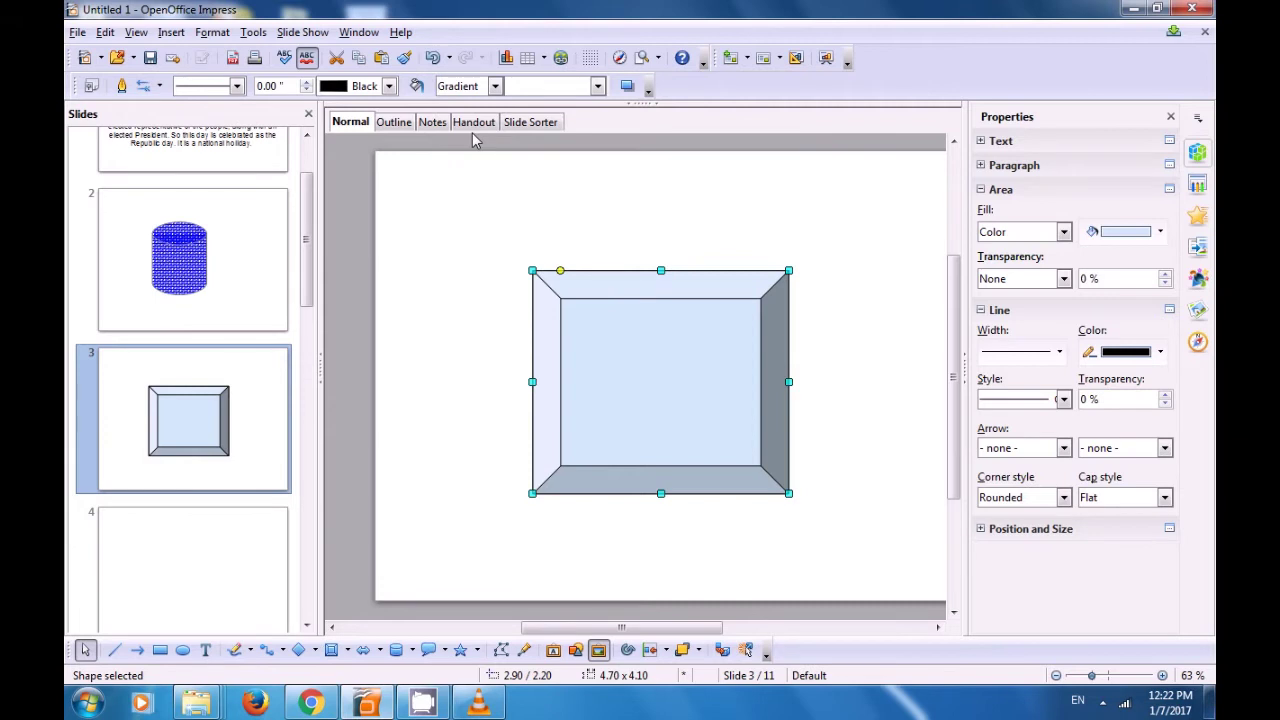
pyautogui.click(598, 87)
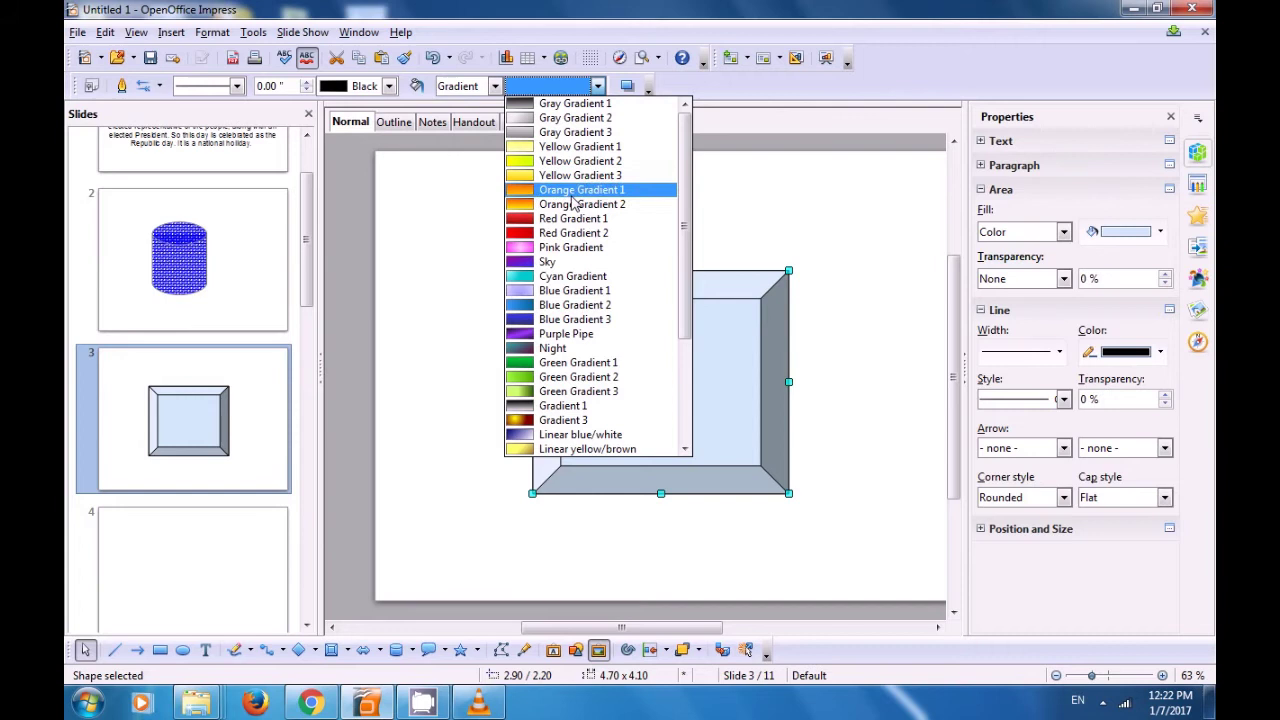
pyautogui.scroll(-3, 576, 268)
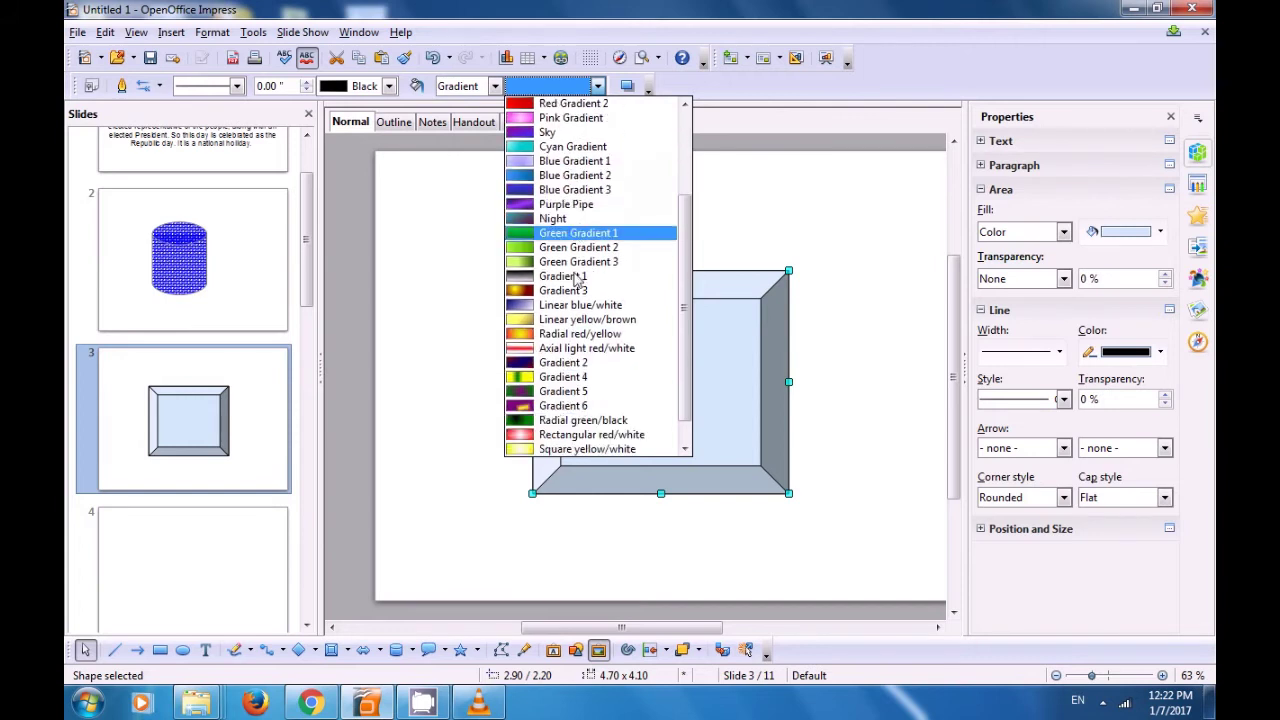
pyautogui.scroll(-1, 576, 280)
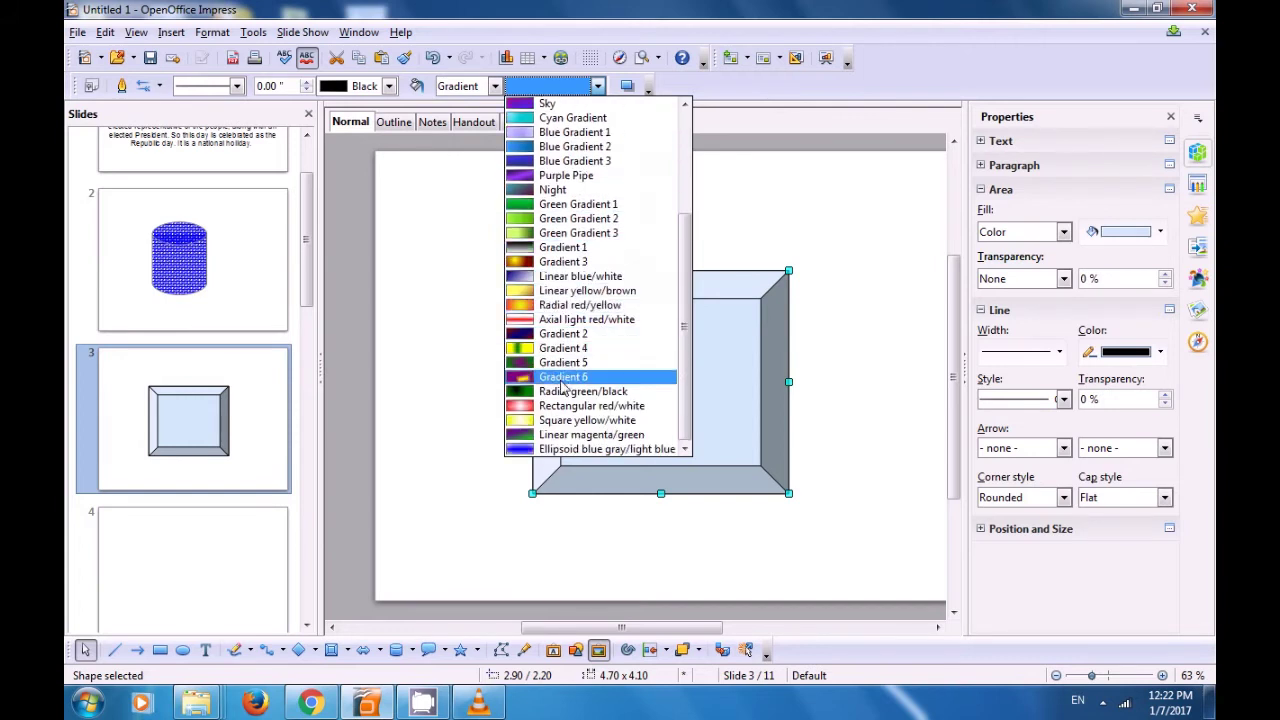
pyautogui.click(558, 449)
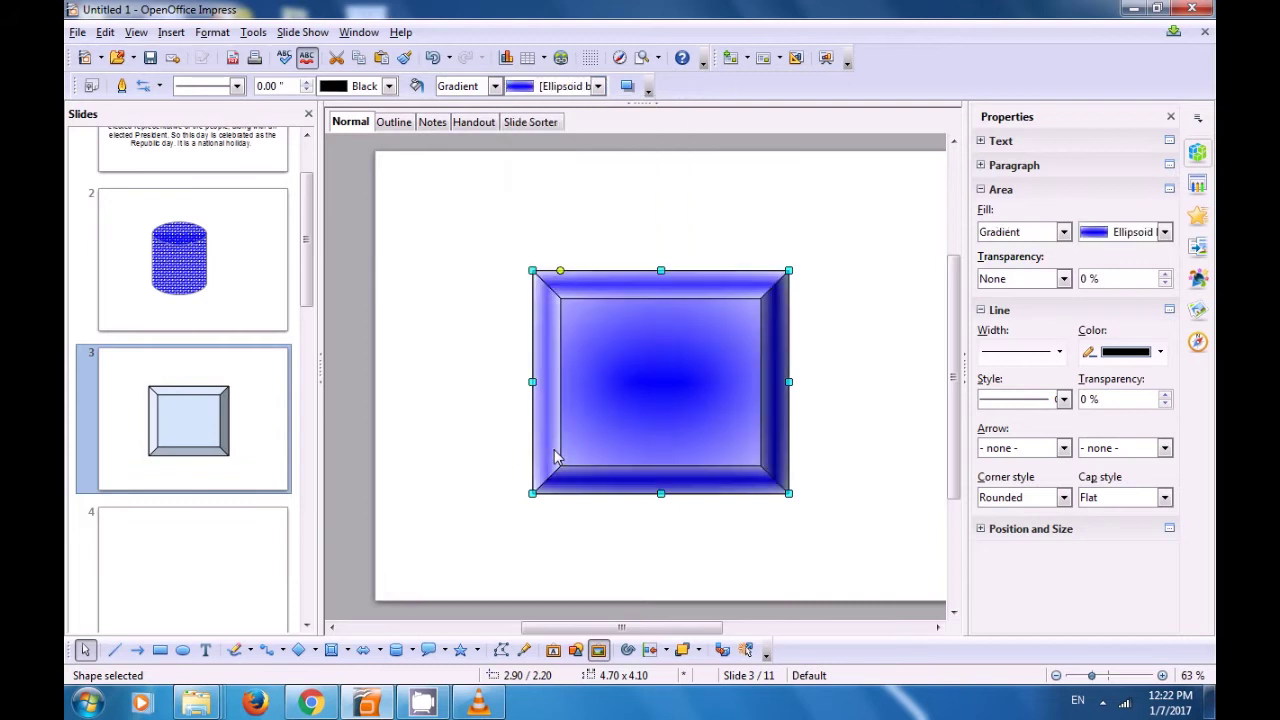
pyautogui.click(474, 428)
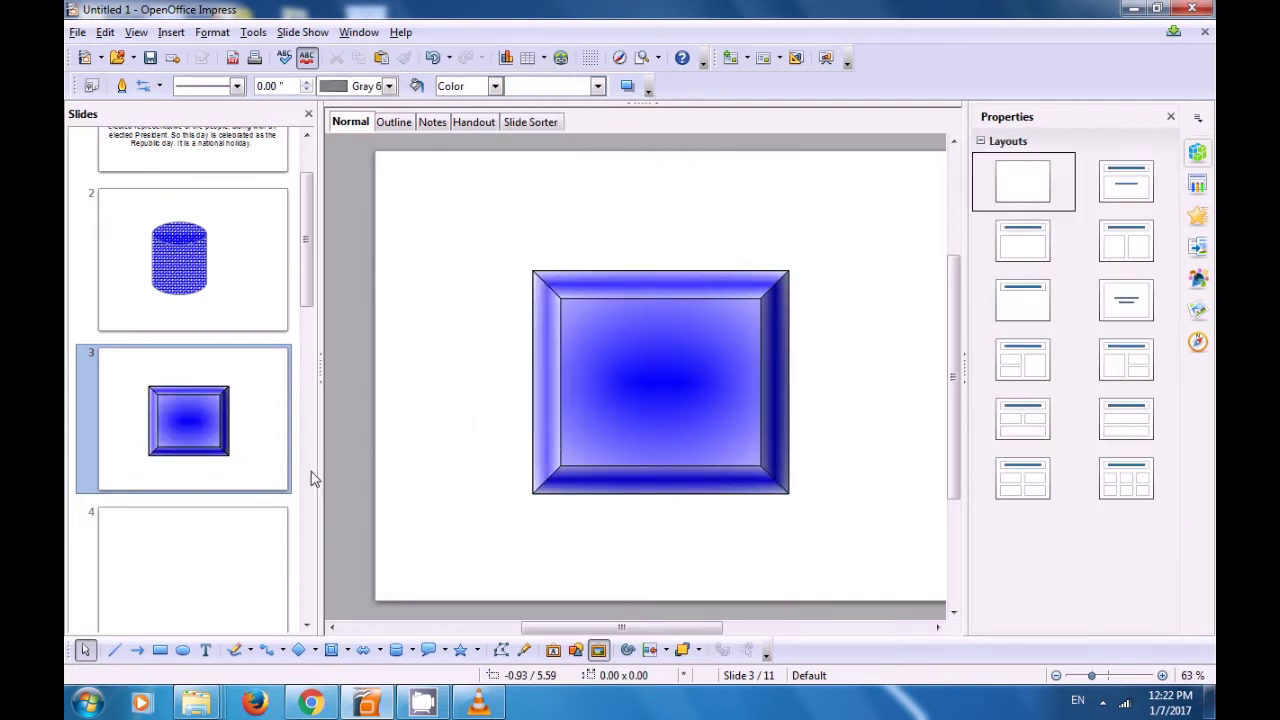
# - Draw a block arrow callout with four outward arrows, about 5.00 × 4.30 inches, in the middle of slide 4
pyautogui.click(228, 543)
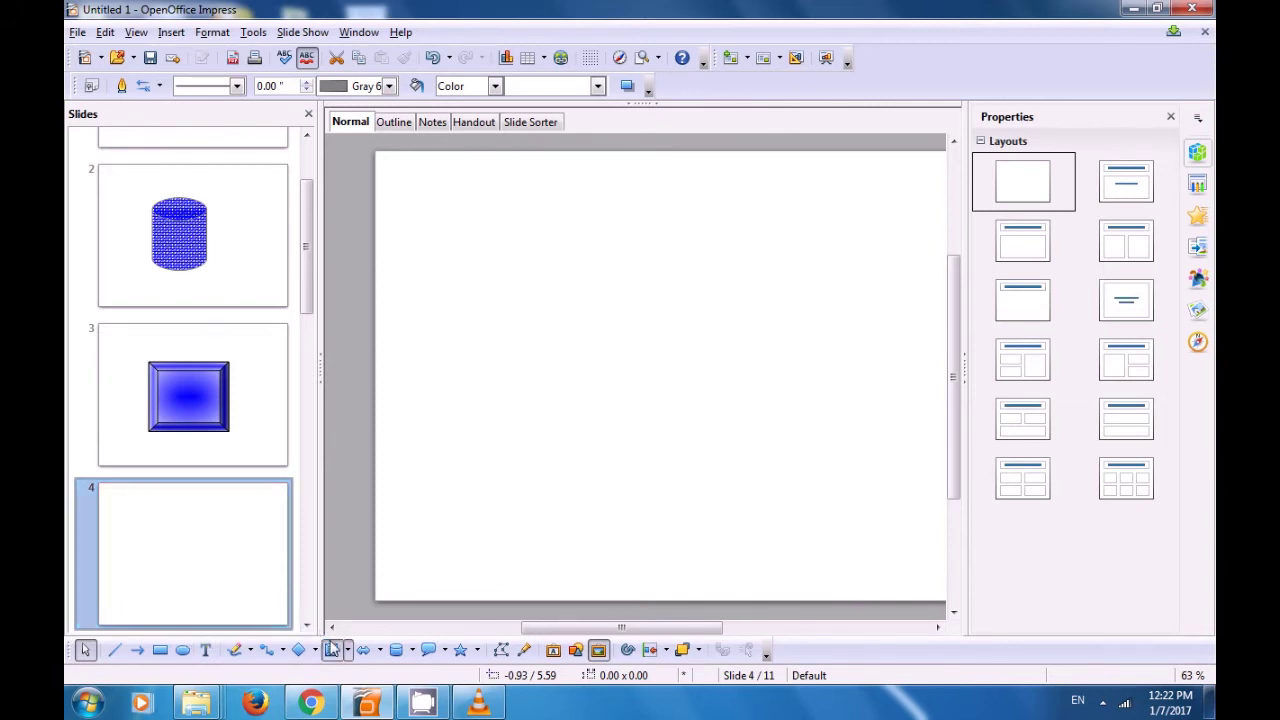
pyautogui.click(378, 651)
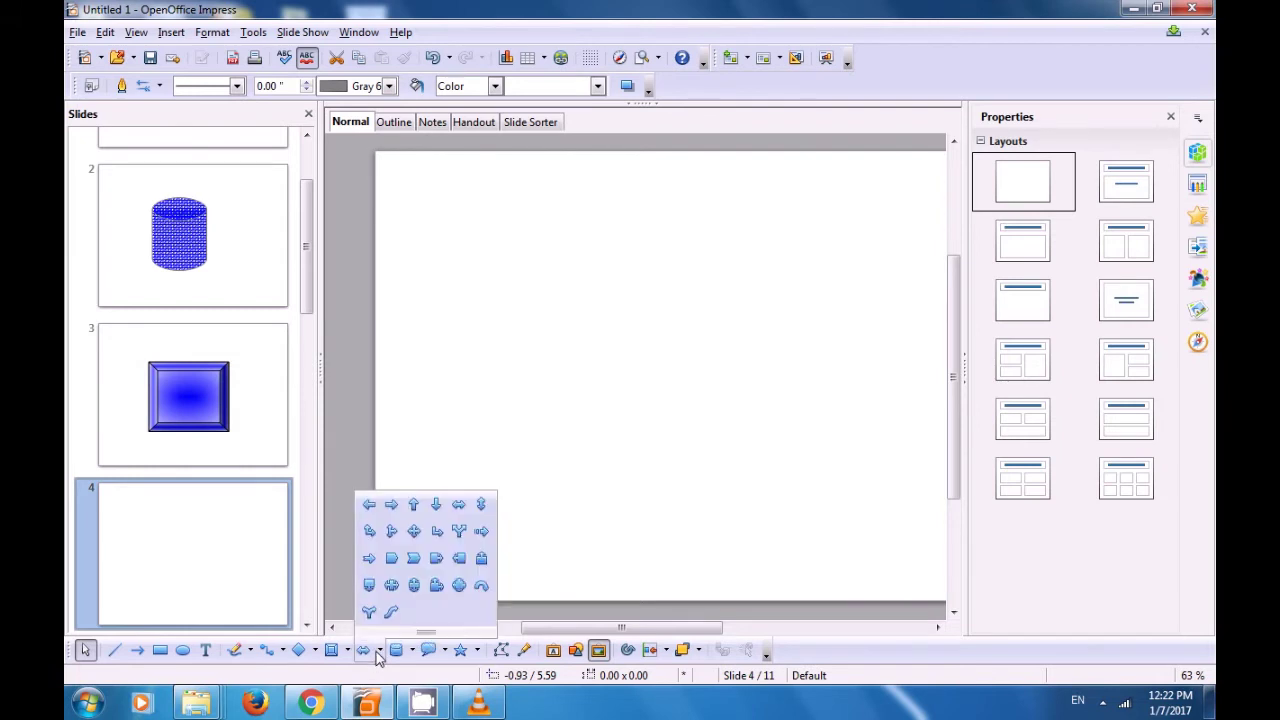
pyautogui.click(458, 587)
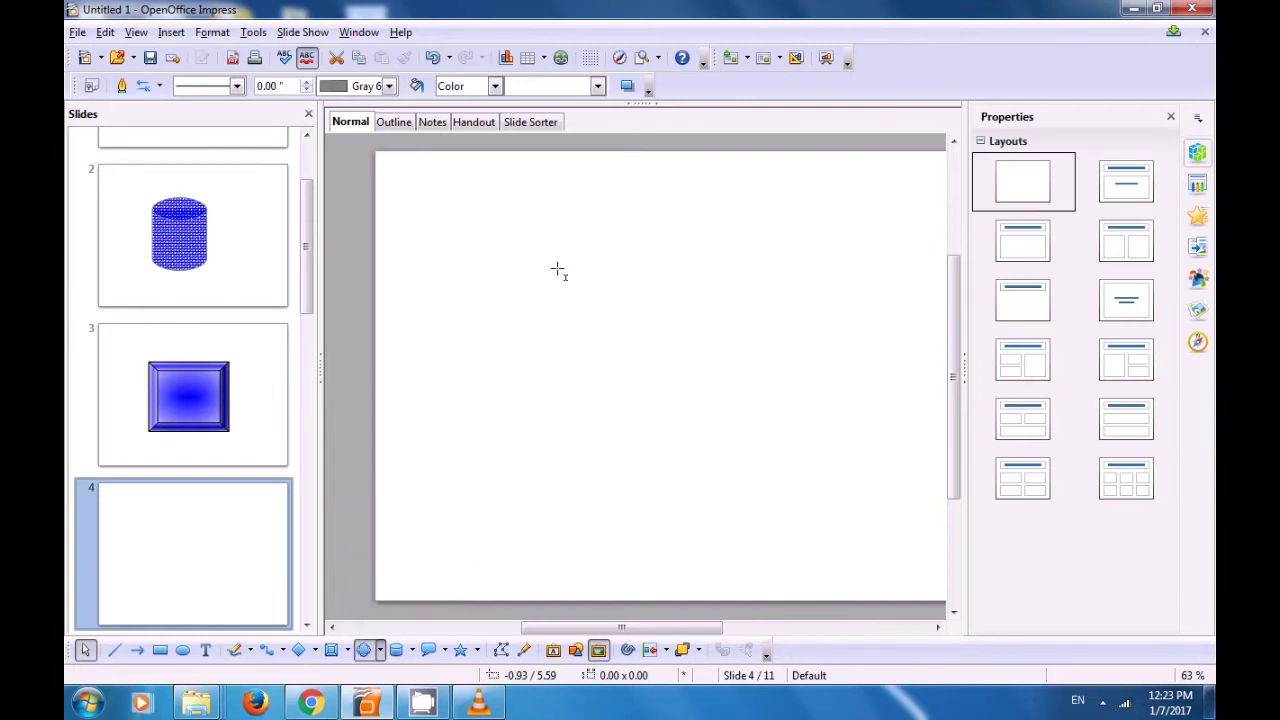
pyautogui.moveTo(541, 261); pyautogui.dragTo(810, 488)
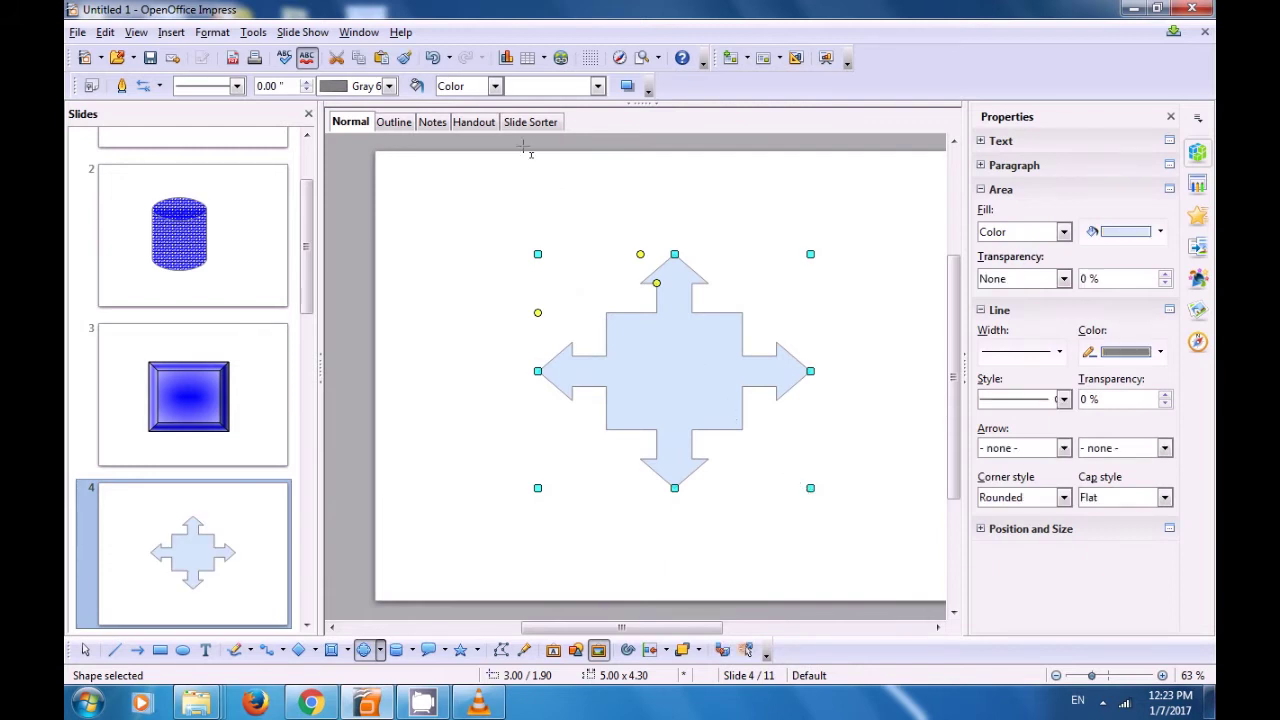
# - Fill the four-arrow callout on slide 4 with the solid colour Red 3 and deselect it
pyautogui.click(495, 87)
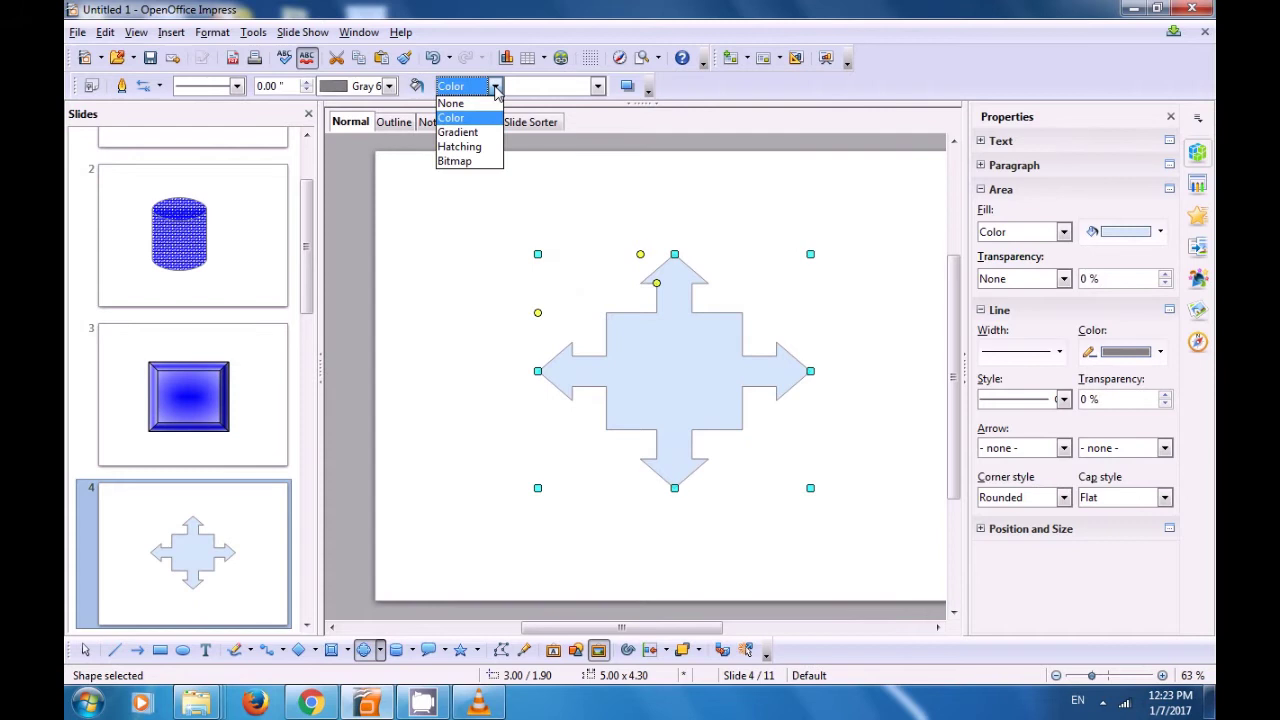
pyautogui.click(476, 120)
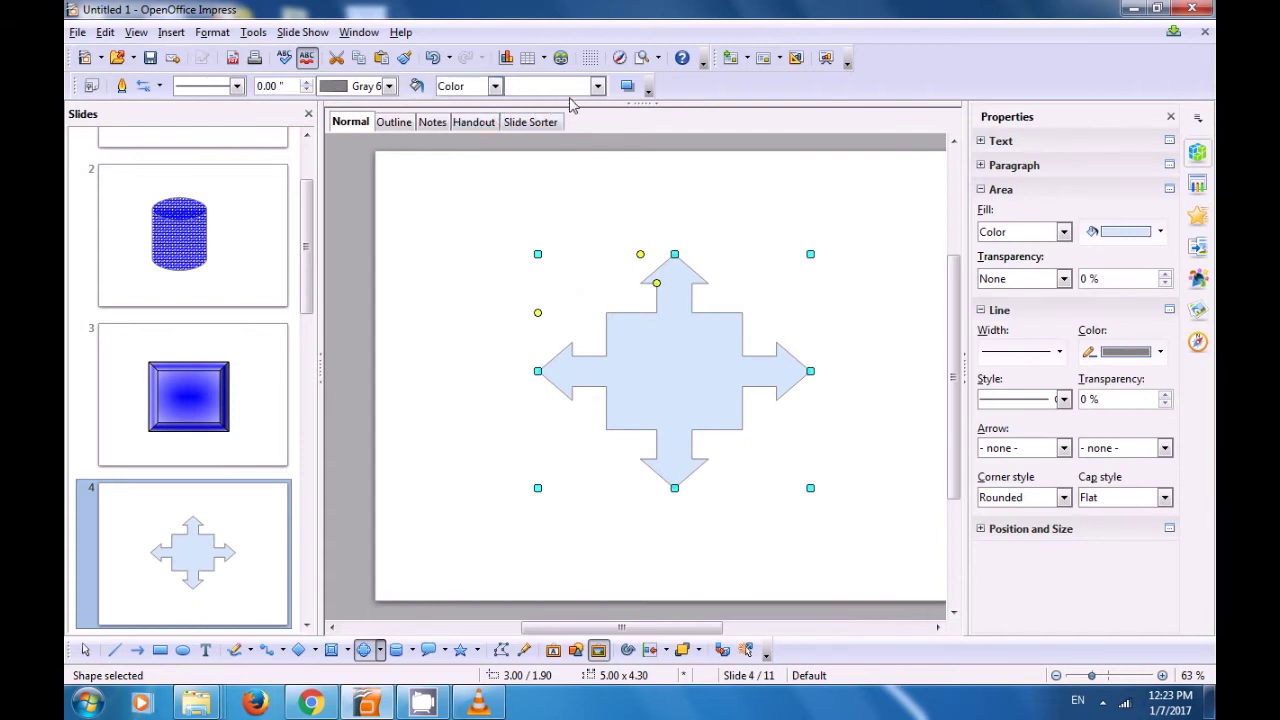
pyautogui.click(597, 86)
pyautogui.scroll(-5, 558, 370)
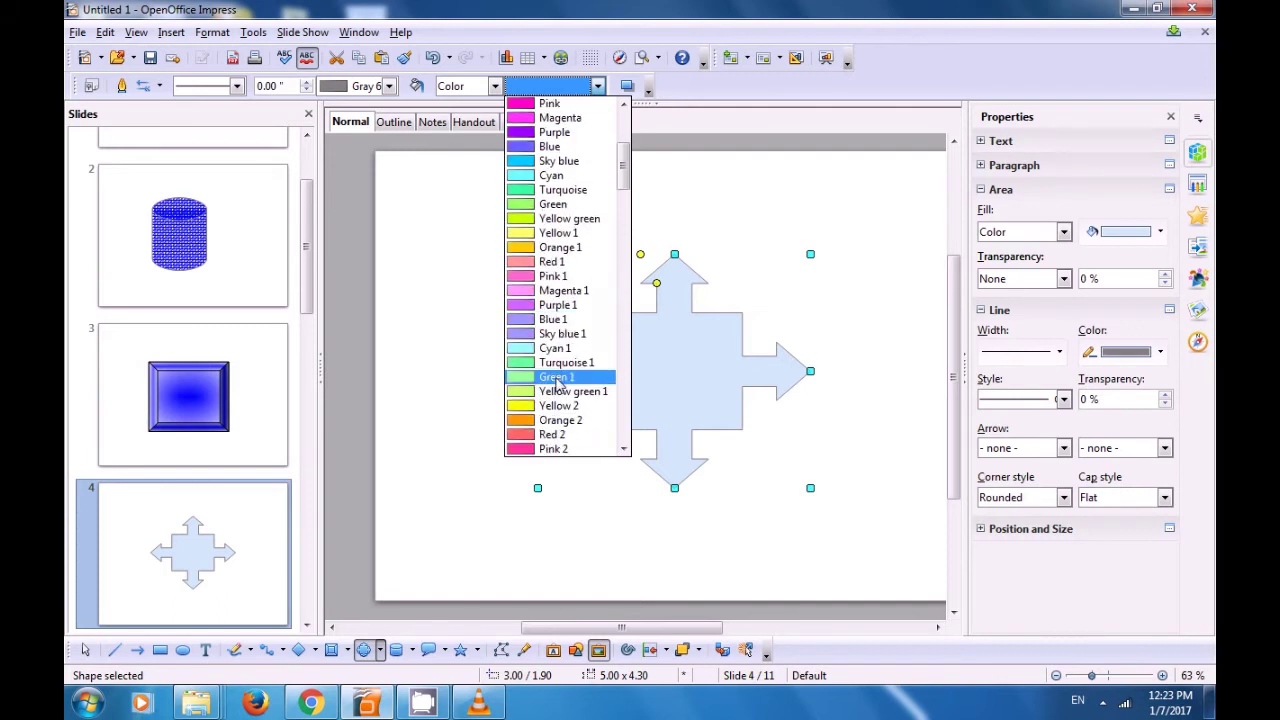
pyautogui.scroll(-3, 556, 385)
pyautogui.scroll(-4, 550, 415)
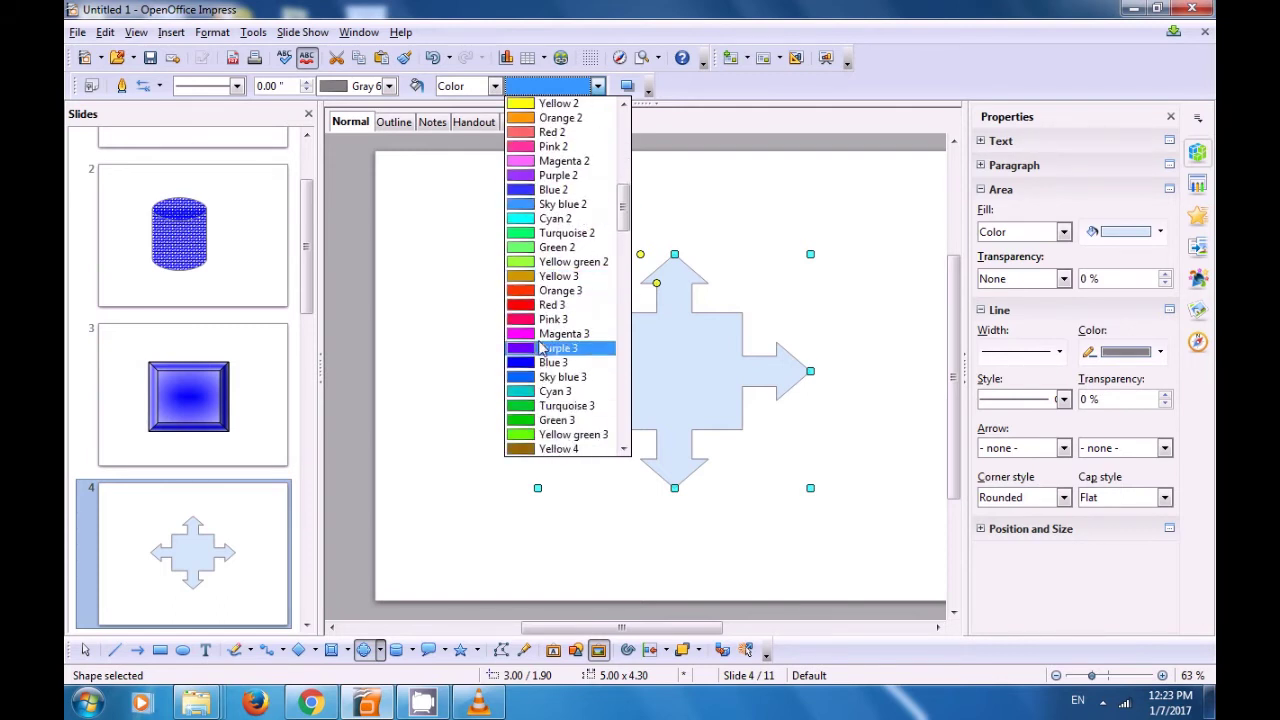
pyautogui.click(524, 304)
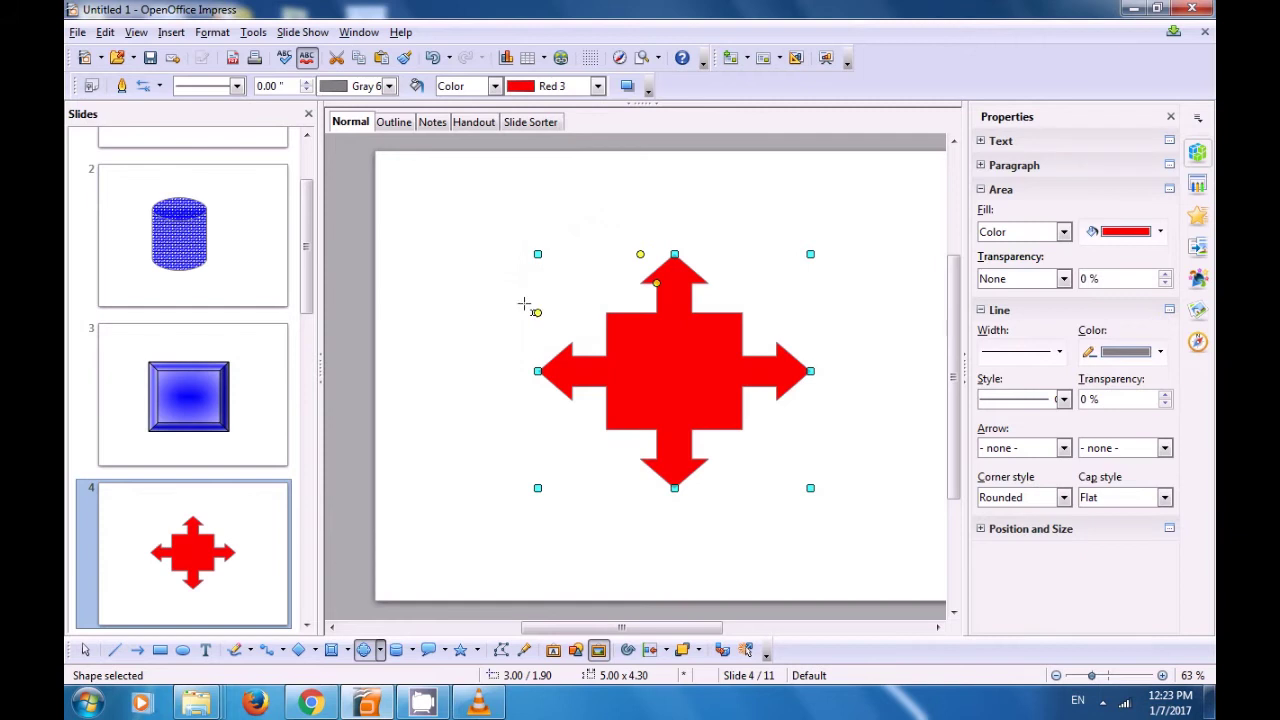
pyautogui.click(474, 316)
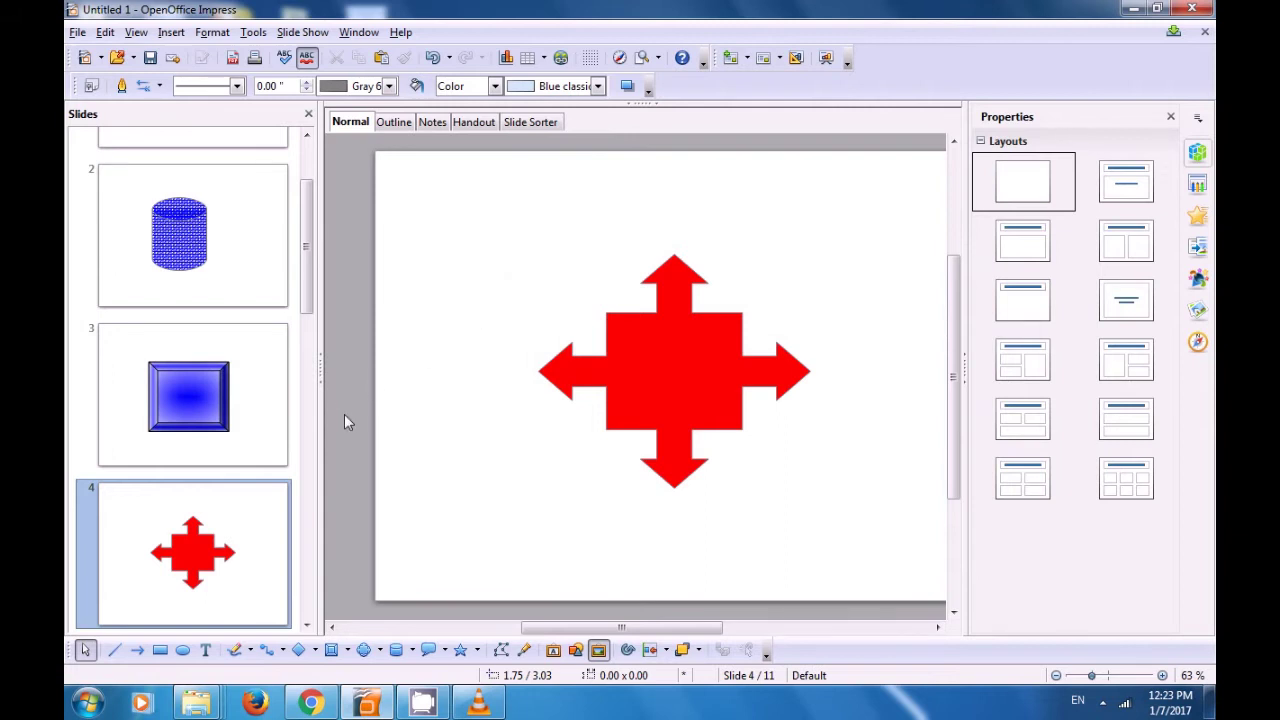
pyautogui.rightClick(153, 542)
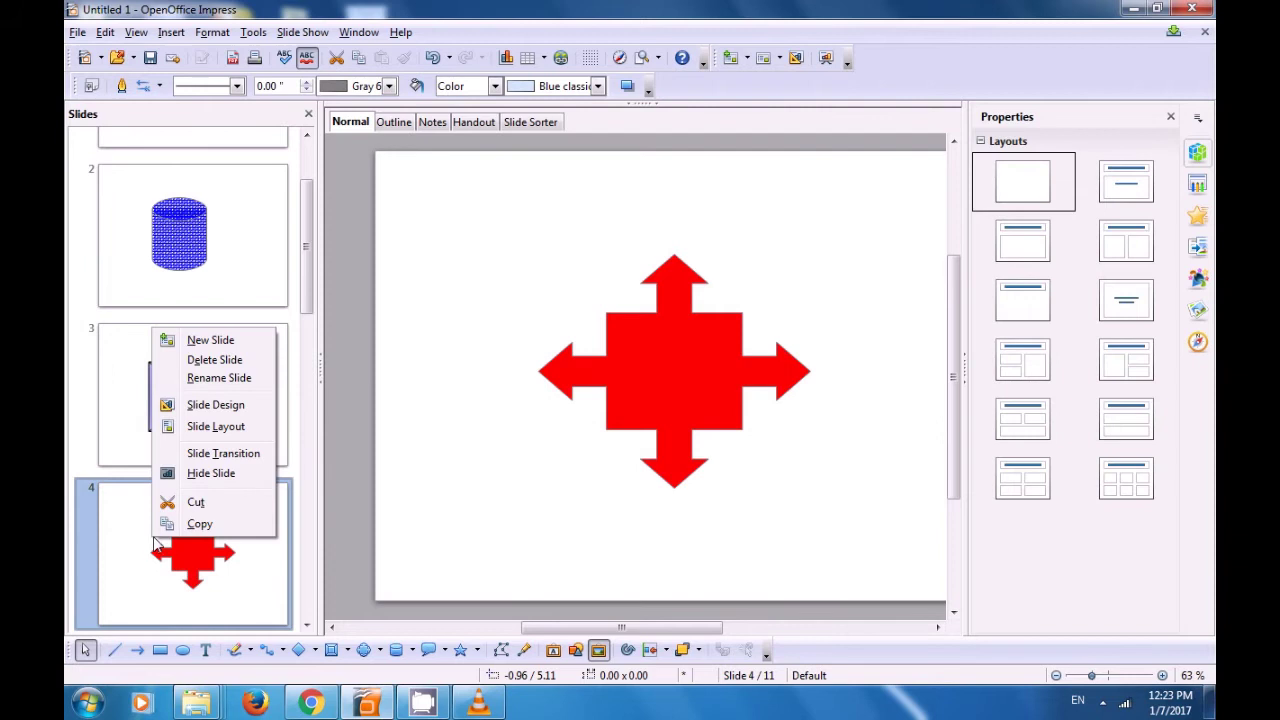
pyautogui.click(417, 466)
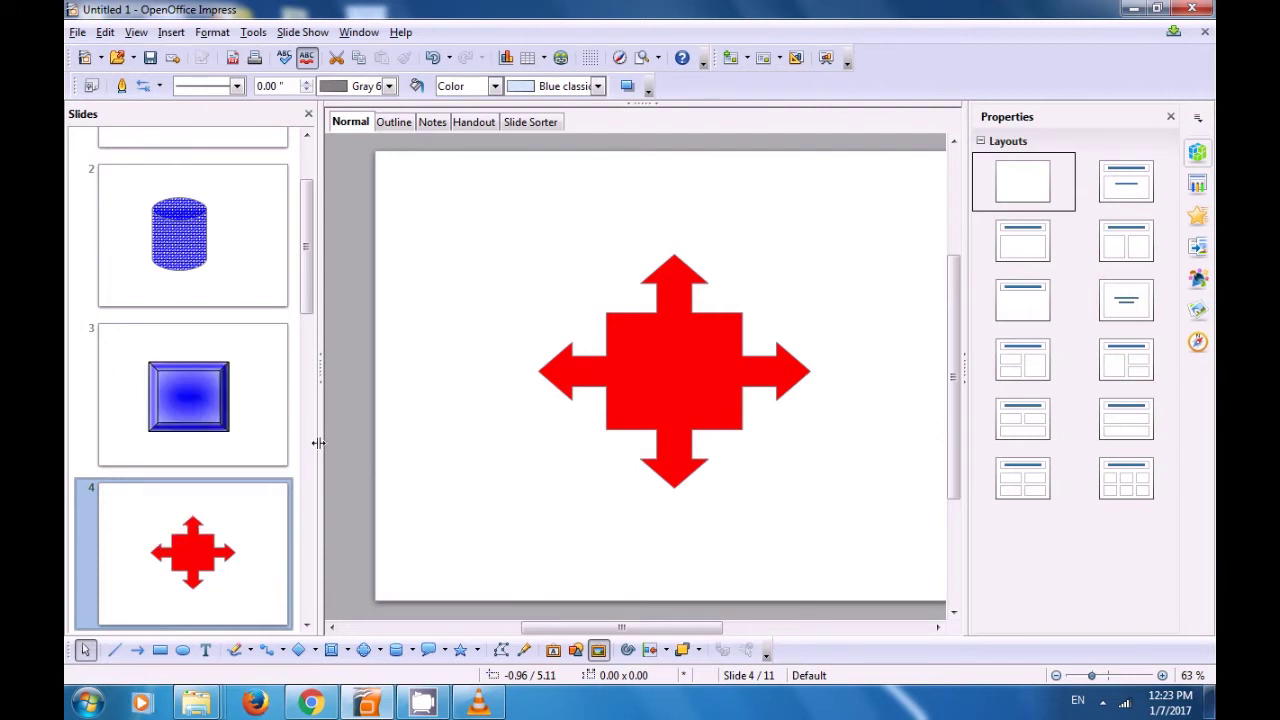
# - Draw a multidocument flowchart shape about 2.50 × 5.30 inches on slide 5 and move it to the middle of the slide
pyautogui.moveTo(307, 314); pyautogui.dragTo(294, 400)
pyautogui.click(278, 397)
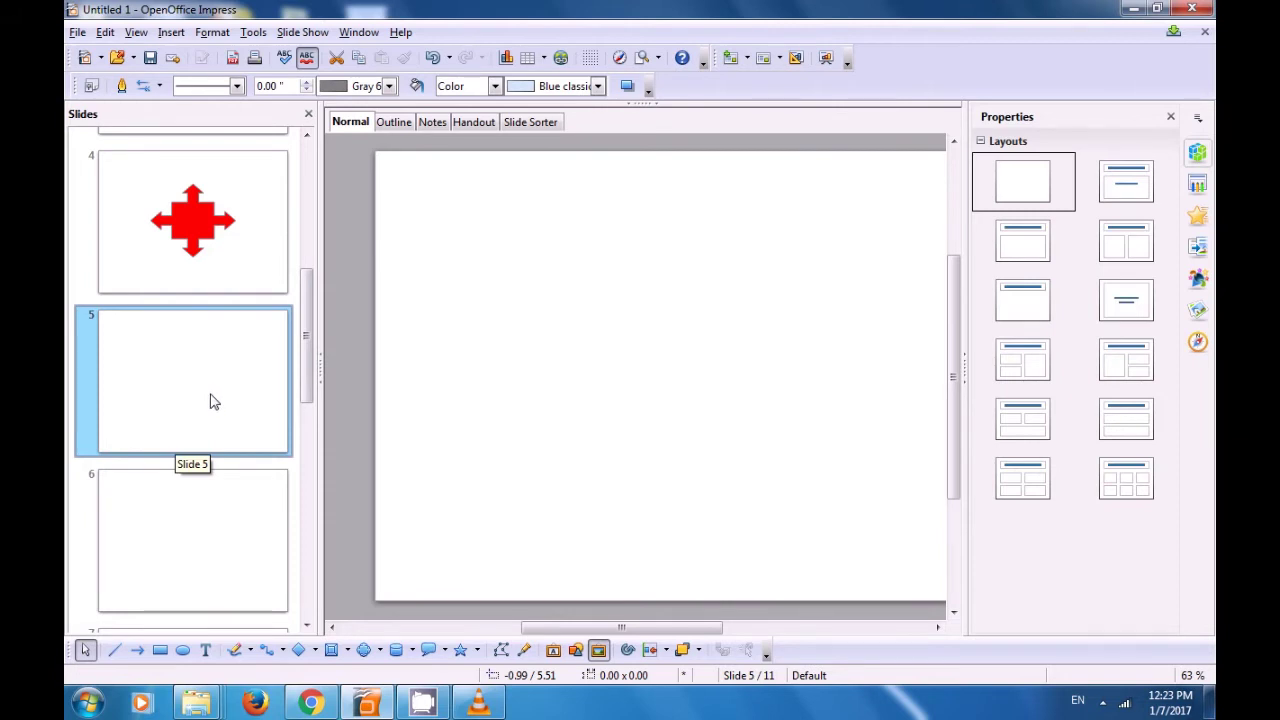
pyautogui.click(444, 652)
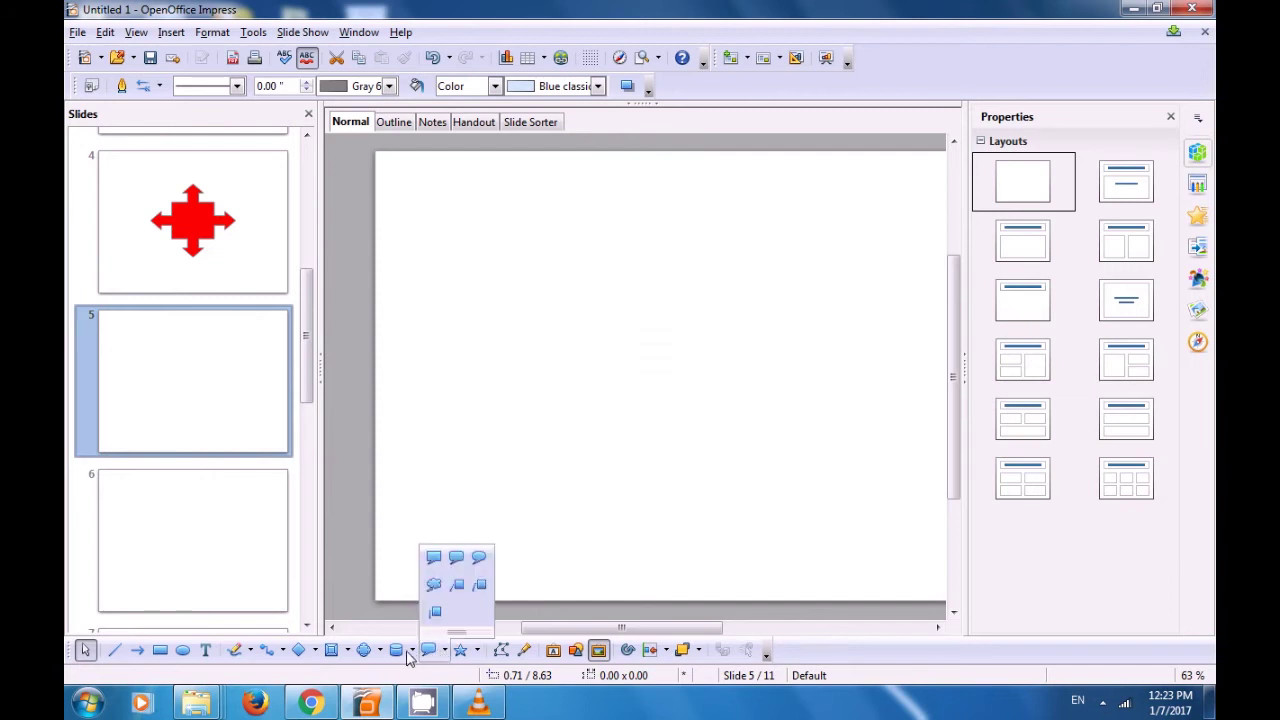
pyautogui.click(409, 655)
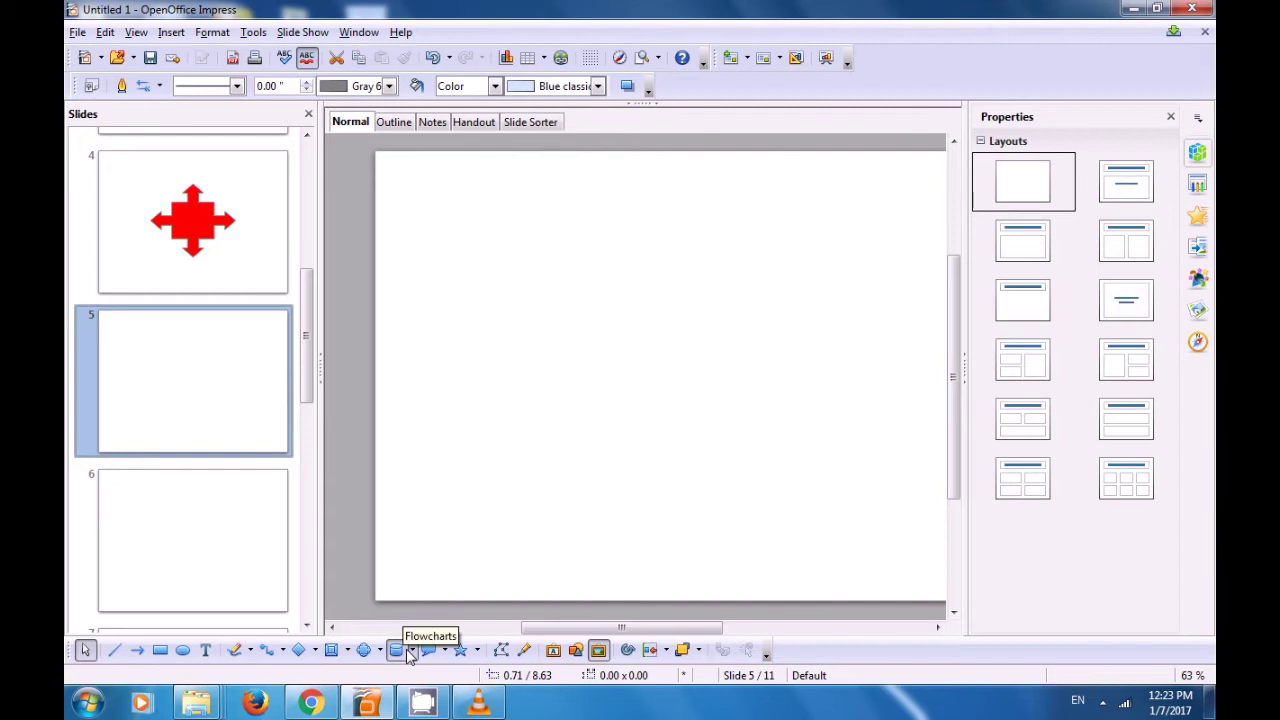
pyautogui.click(412, 652)
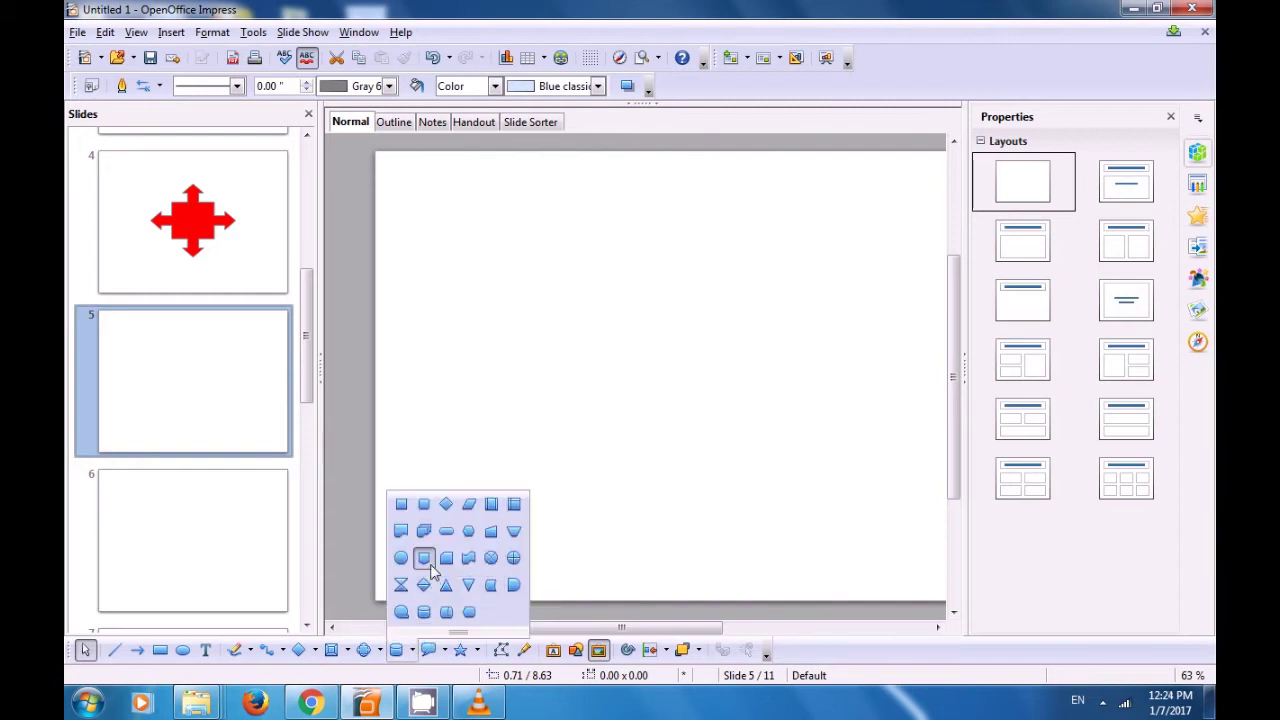
pyautogui.click(427, 541)
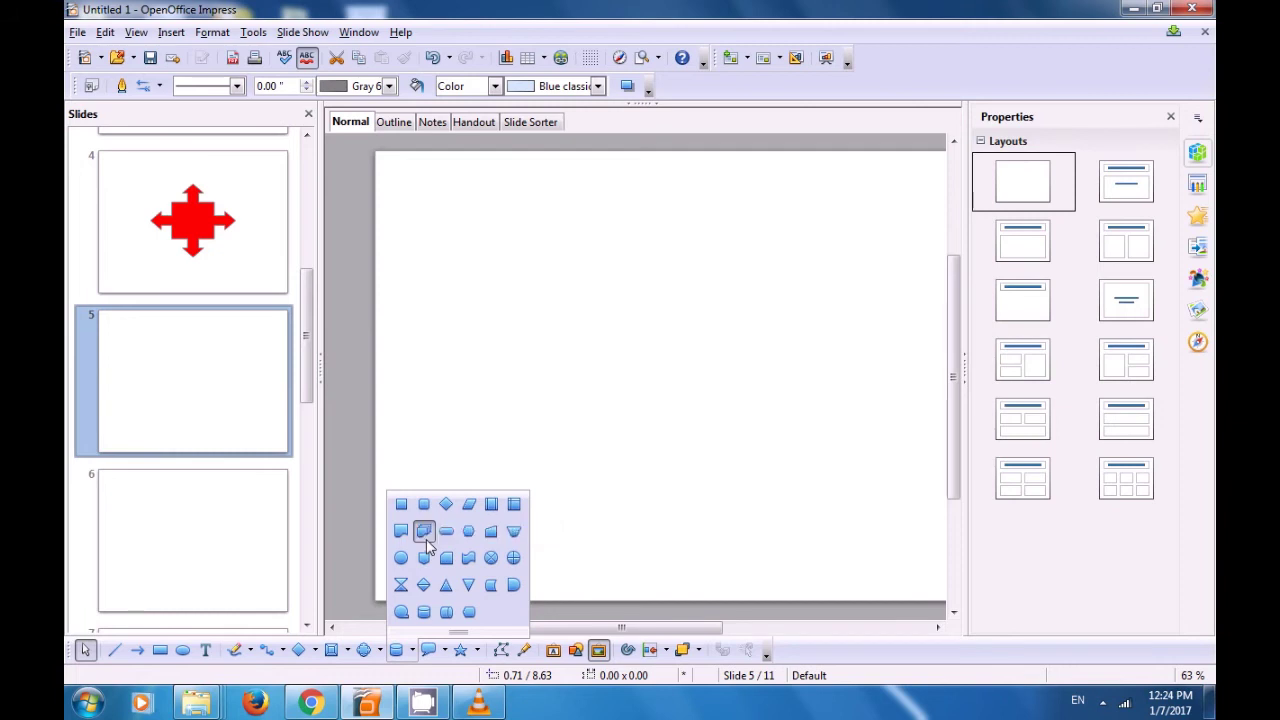
pyautogui.moveTo(543, 248); pyautogui.dragTo(680, 538)
pyautogui.moveTo(640, 416); pyautogui.dragTo(695, 406)
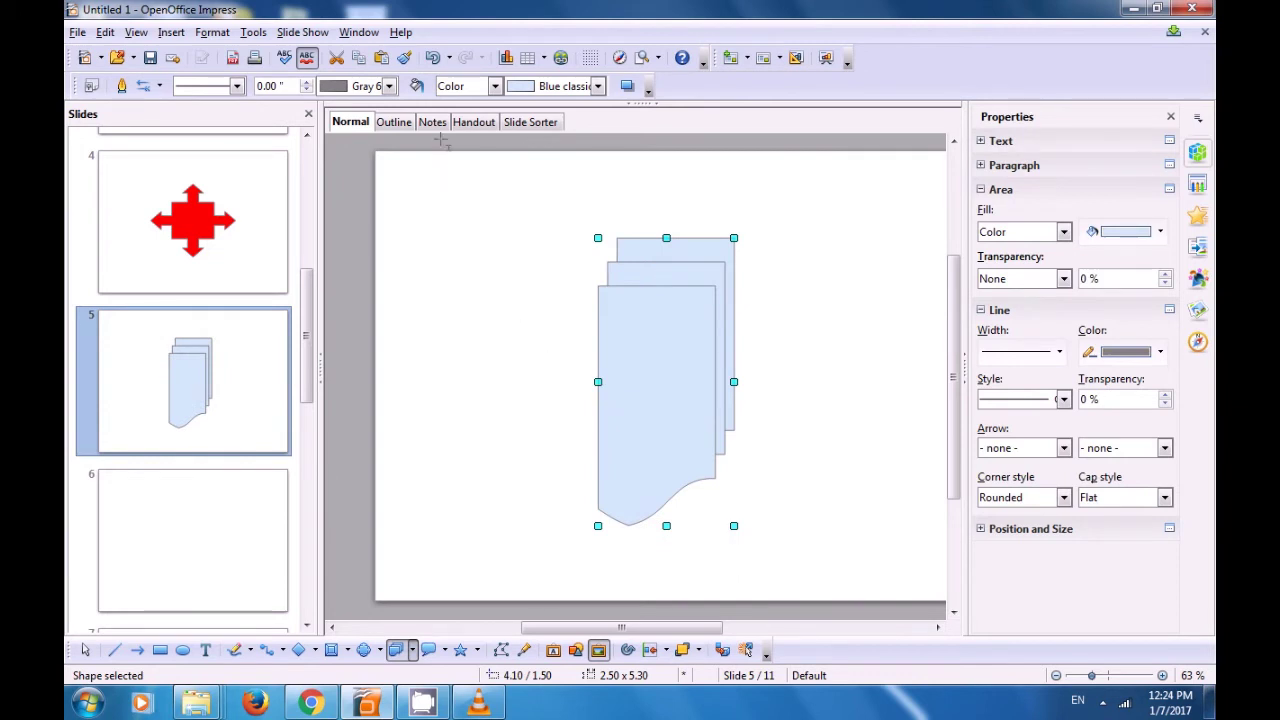
# - Fill the multidocument shape on slide 5 with the solid colour Blue 5 and deselect it
pyautogui.click(598, 86)
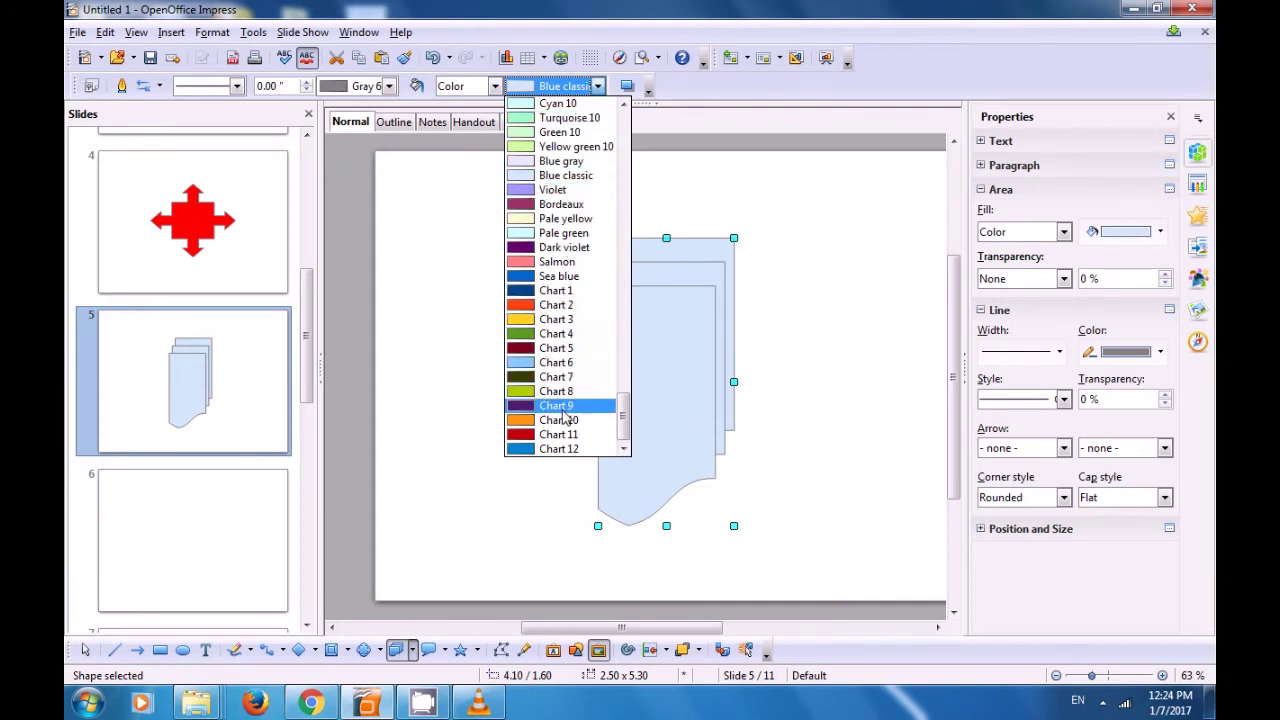
pyautogui.scroll(5, 565, 415)
pyautogui.scroll(11, 565, 410)
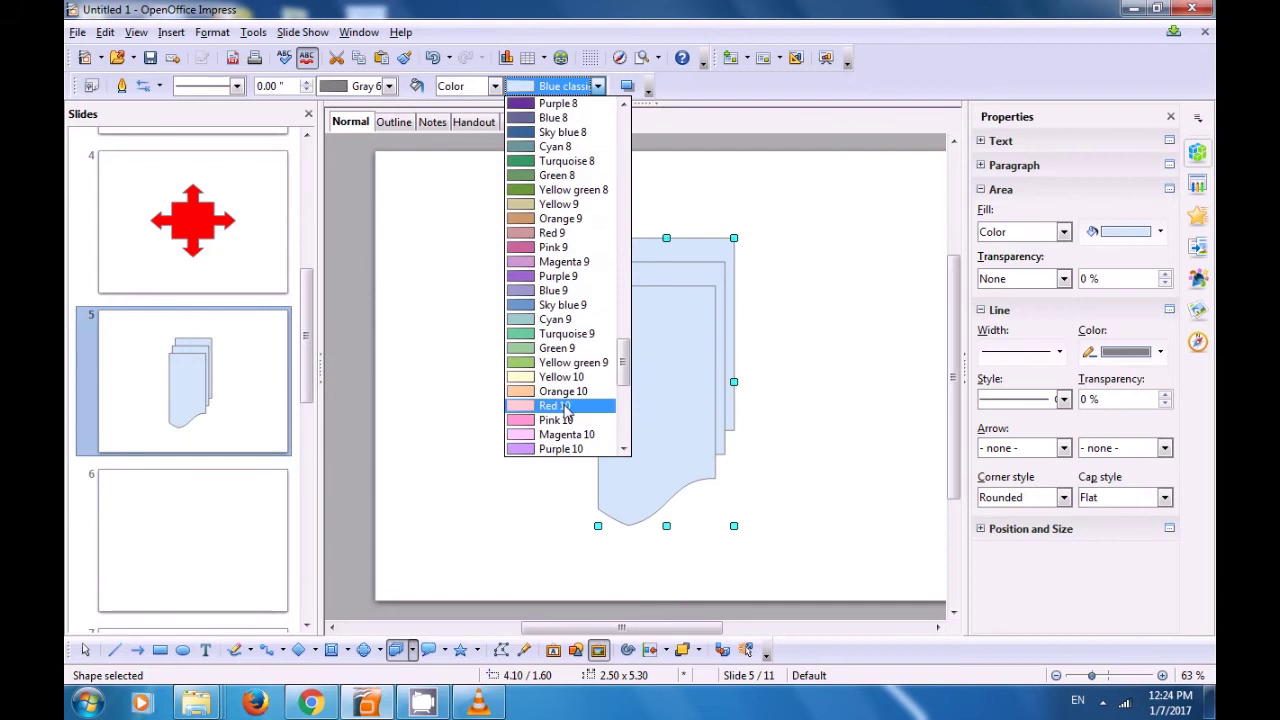
pyautogui.scroll(7, 567, 410)
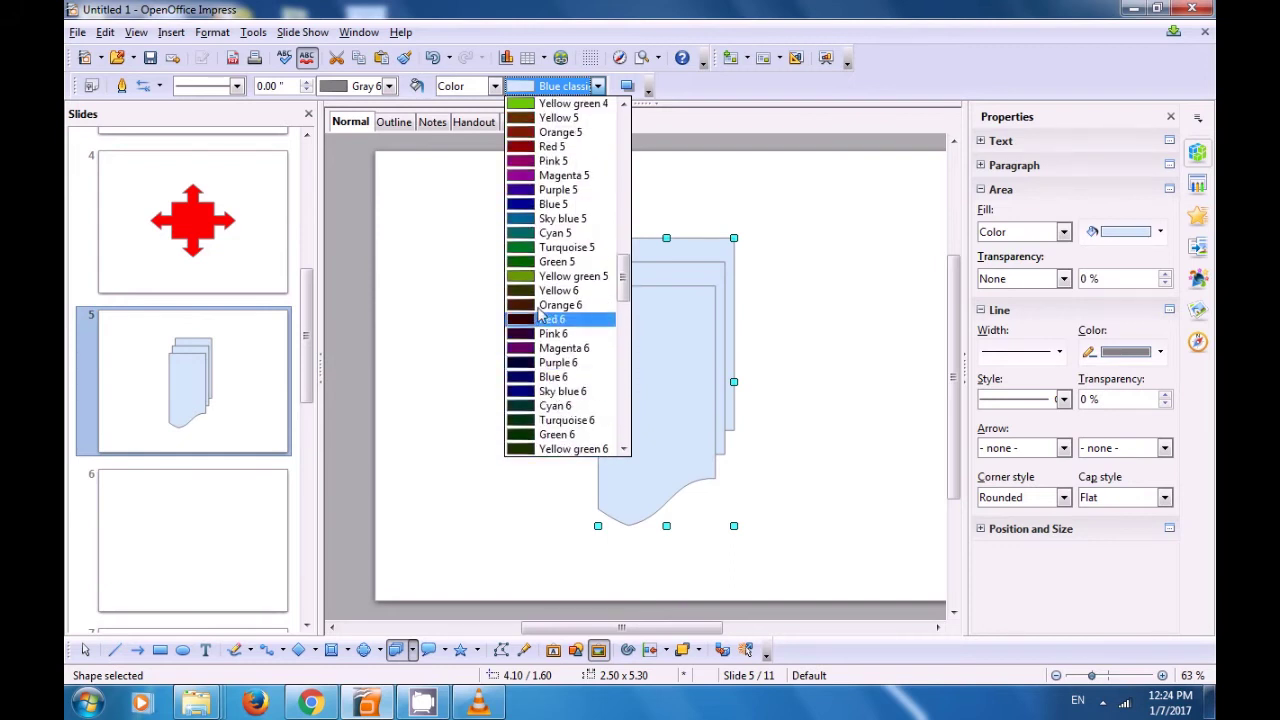
pyautogui.click(545, 204)
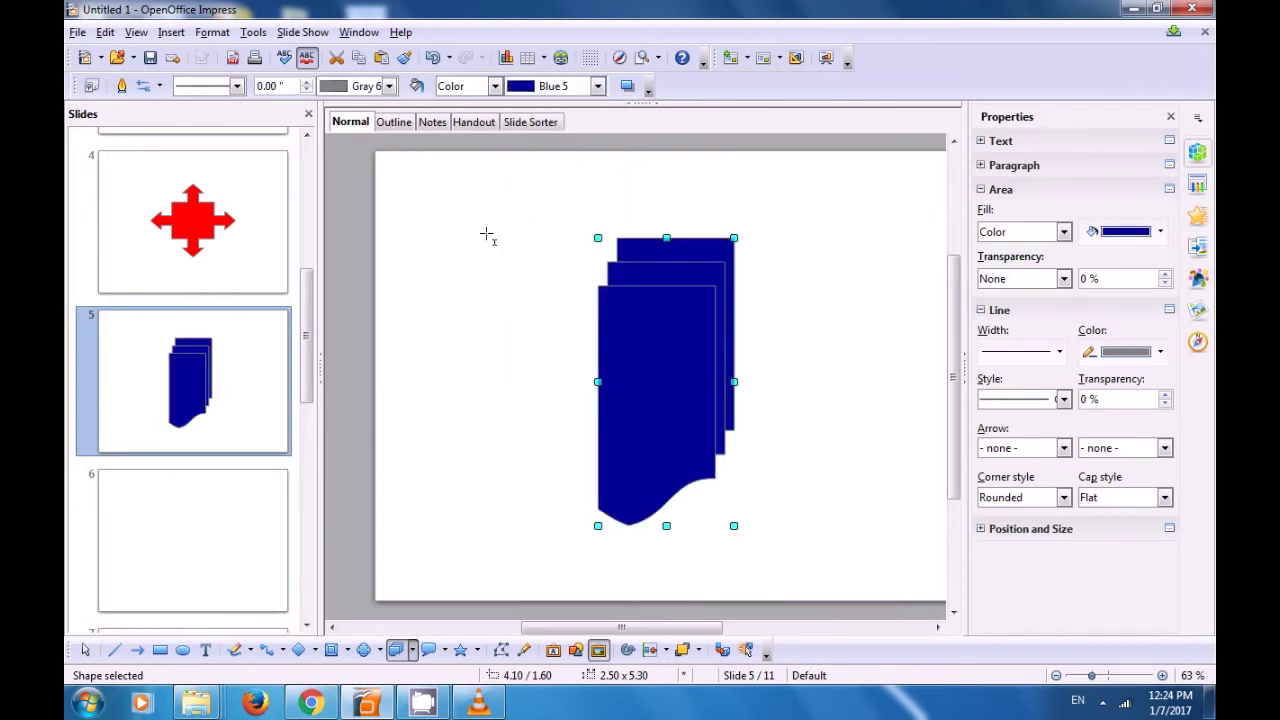
pyautogui.click(447, 288)
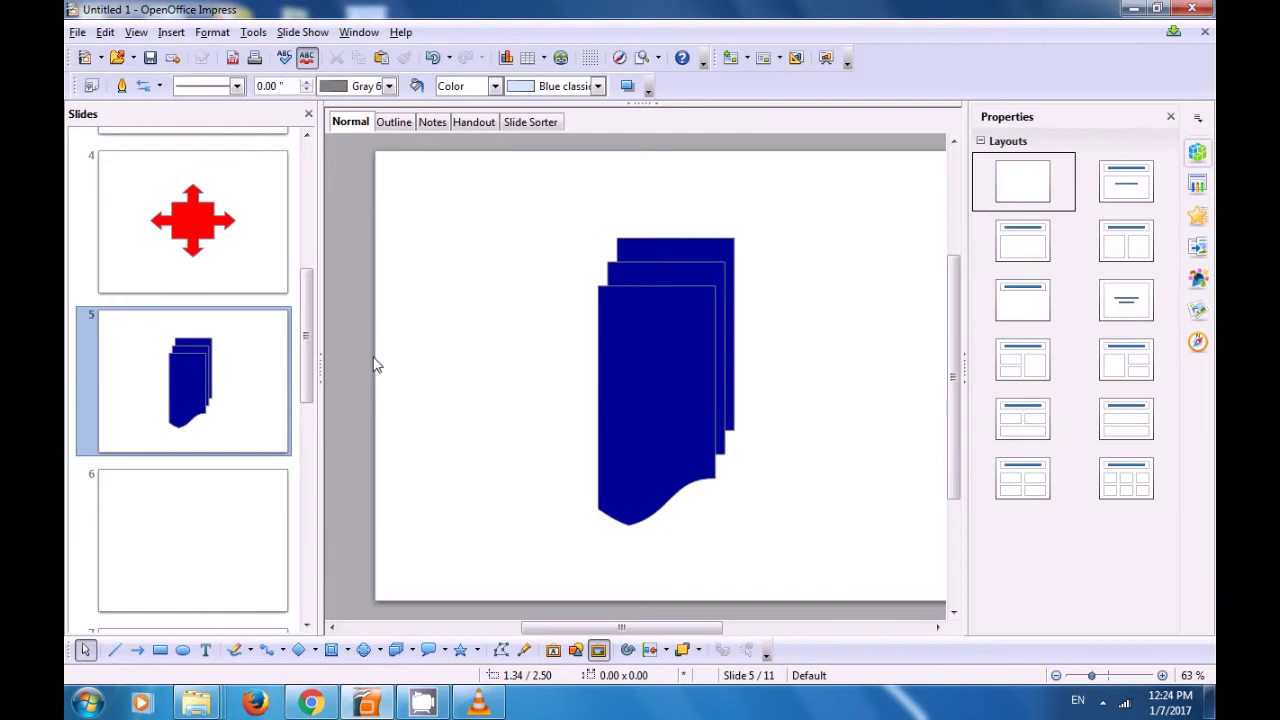
# - Draw a cloud callout about 4.90 × 2.40 inches in the middle of slide 6
pyautogui.click(254, 536)
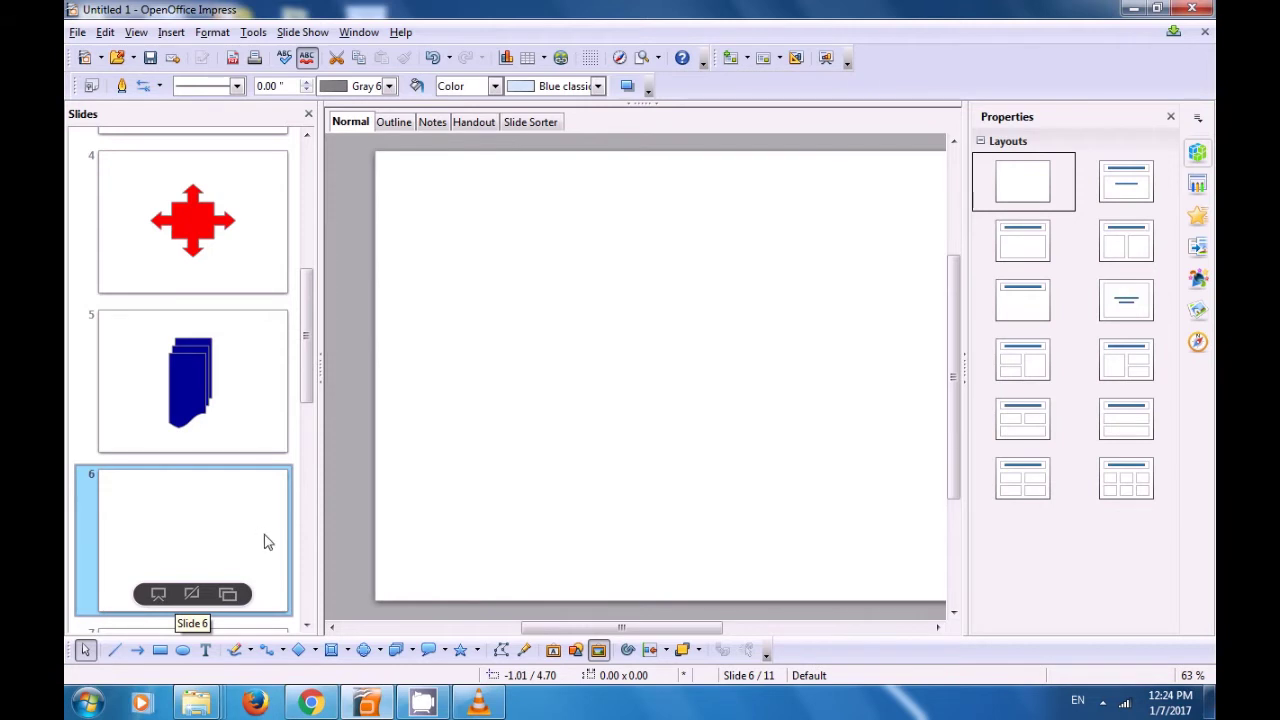
pyautogui.click(412, 651)
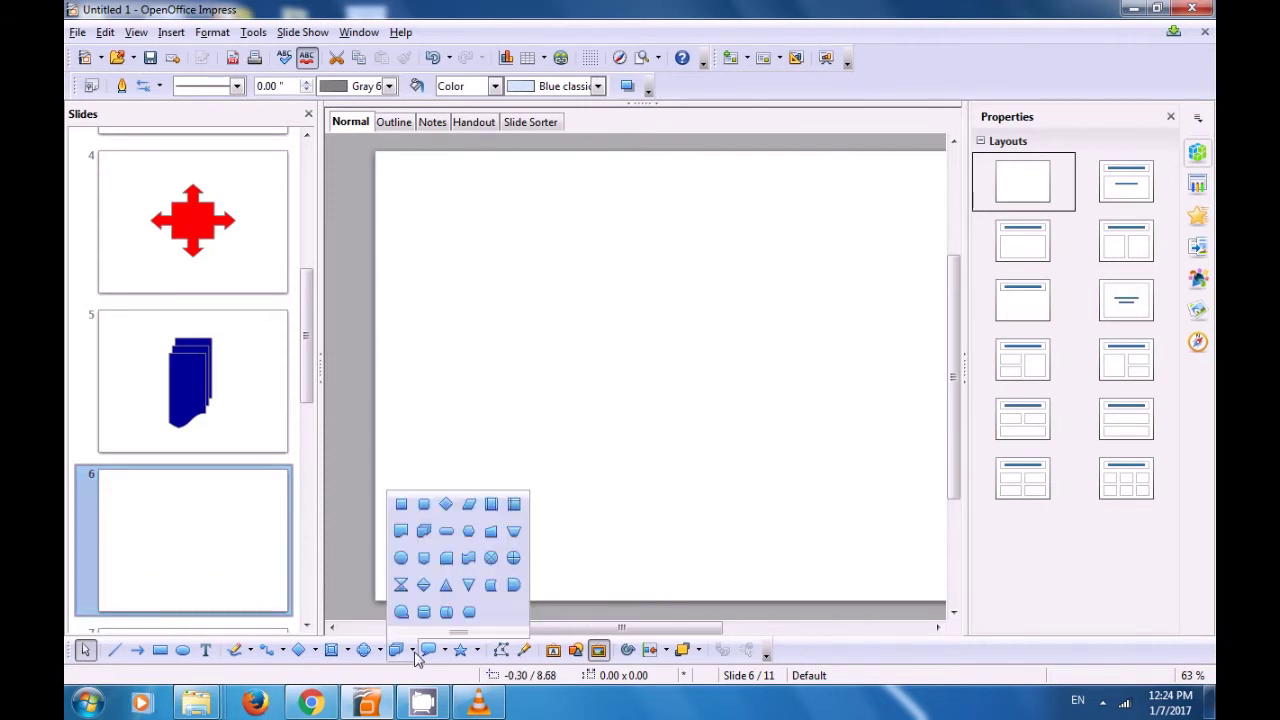
pyautogui.click(444, 652)
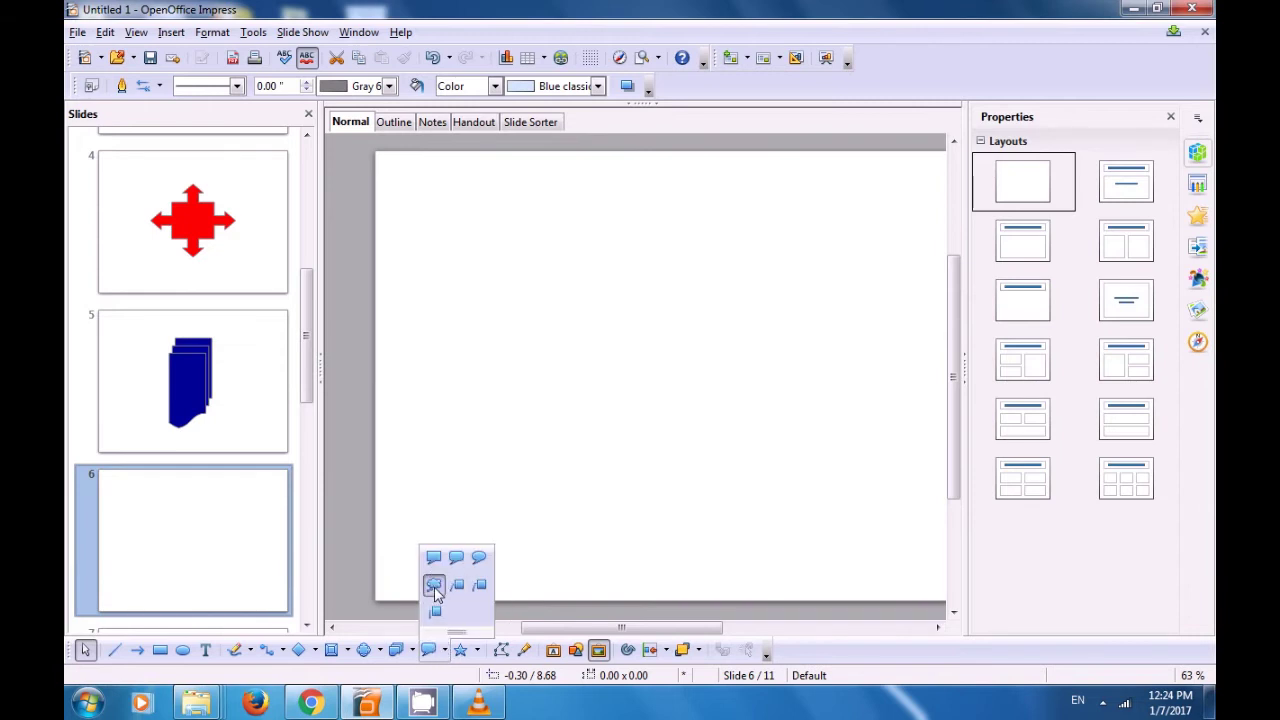
pyautogui.click(434, 584)
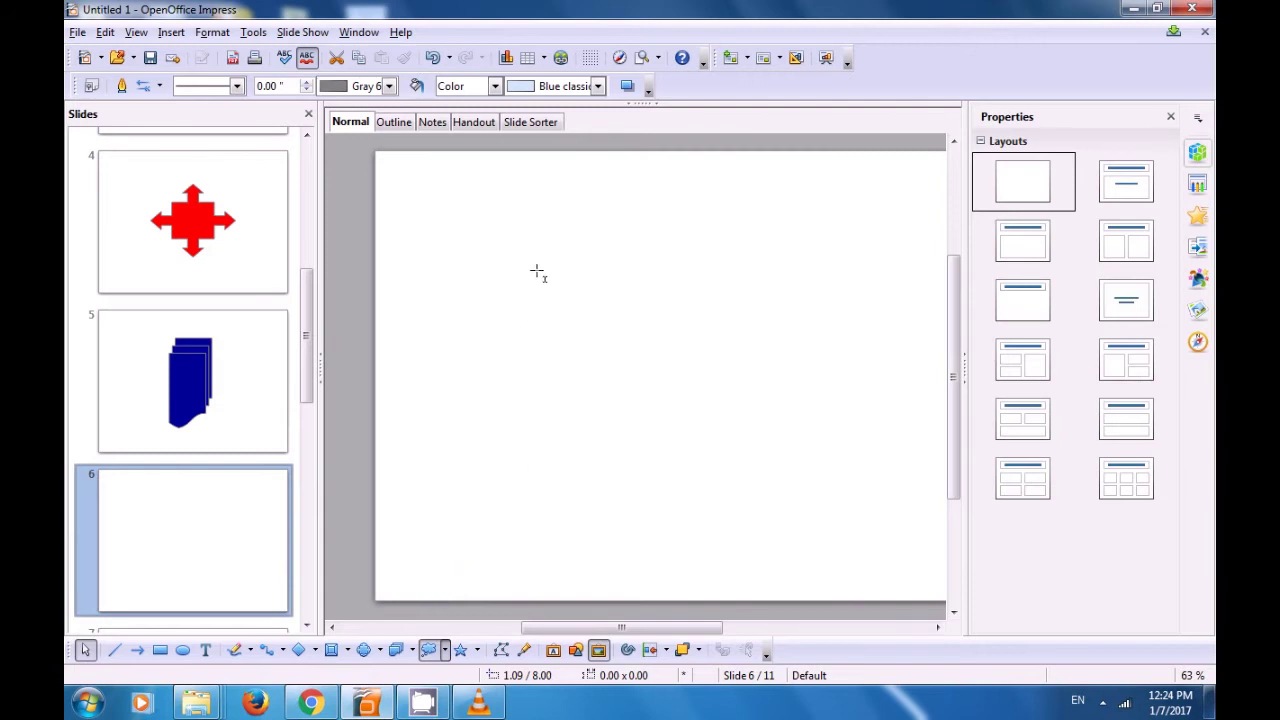
pyautogui.moveTo(543, 265); pyautogui.dragTo(809, 398)
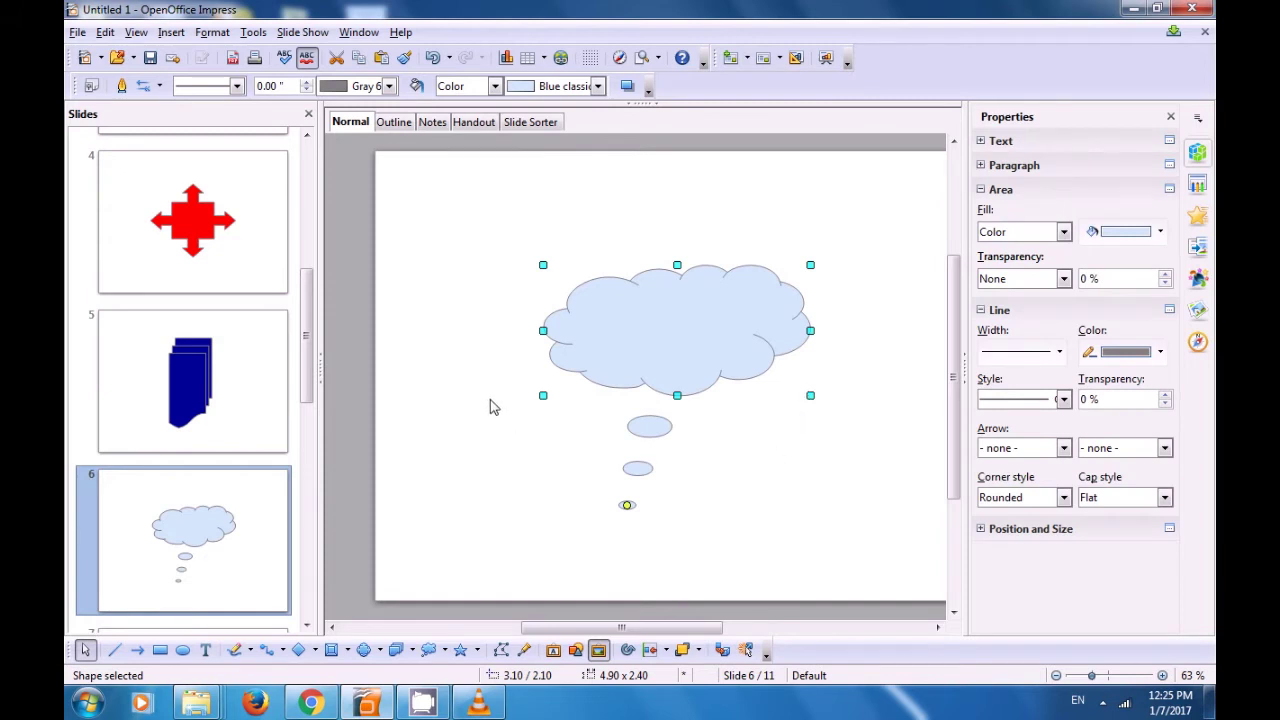
# - Fill the cloud callout on slide 6 with the Space bitmap and deselect it
pyautogui.click(494, 86)
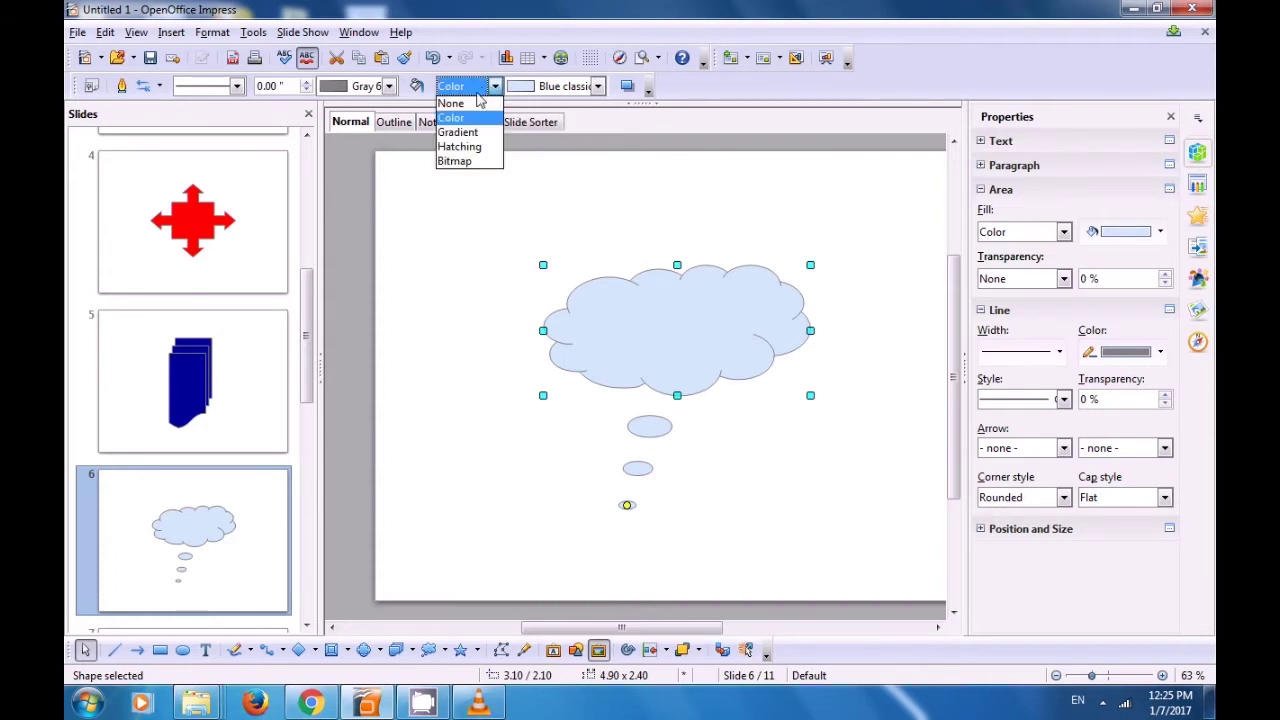
pyautogui.click(454, 161)
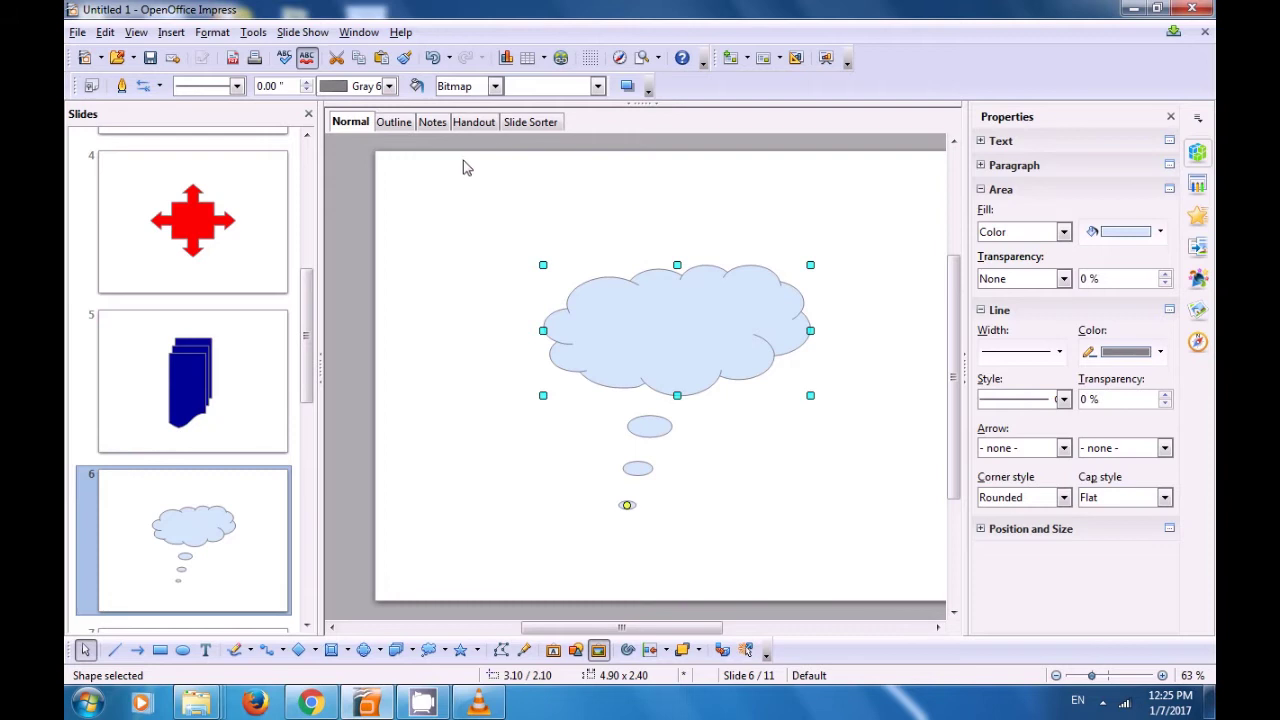
pyautogui.click(597, 86)
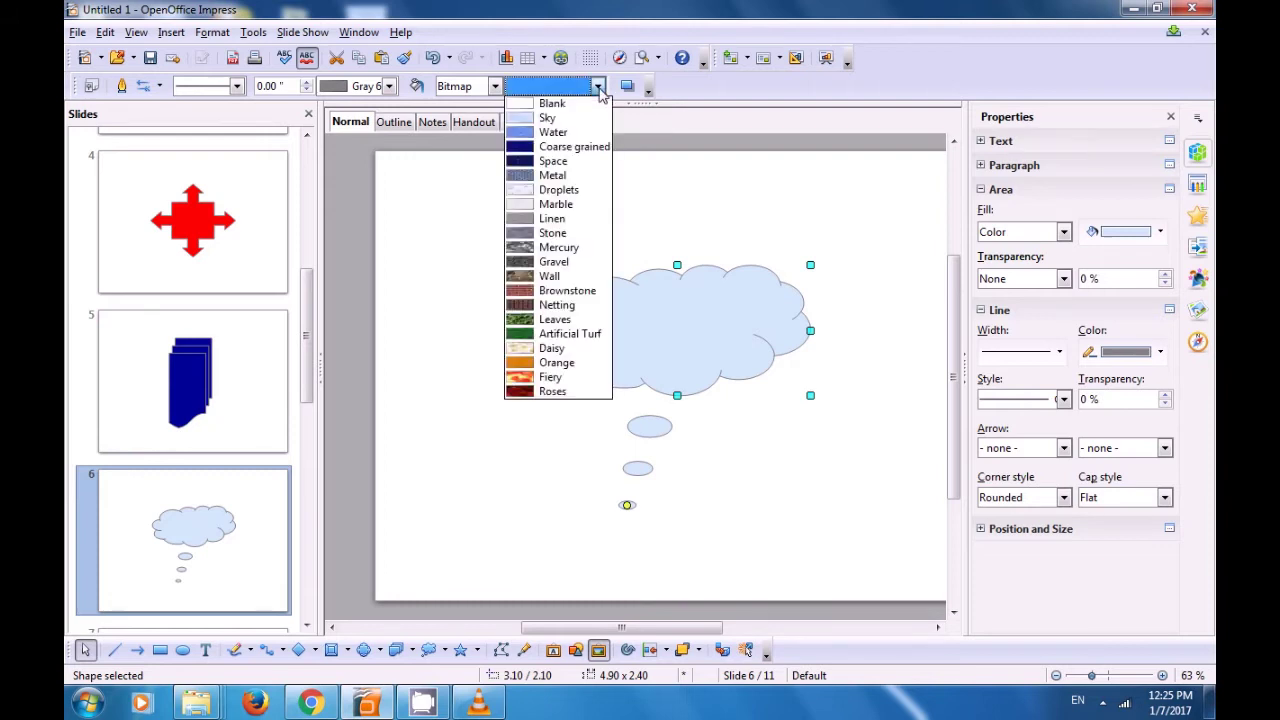
pyautogui.click(561, 169)
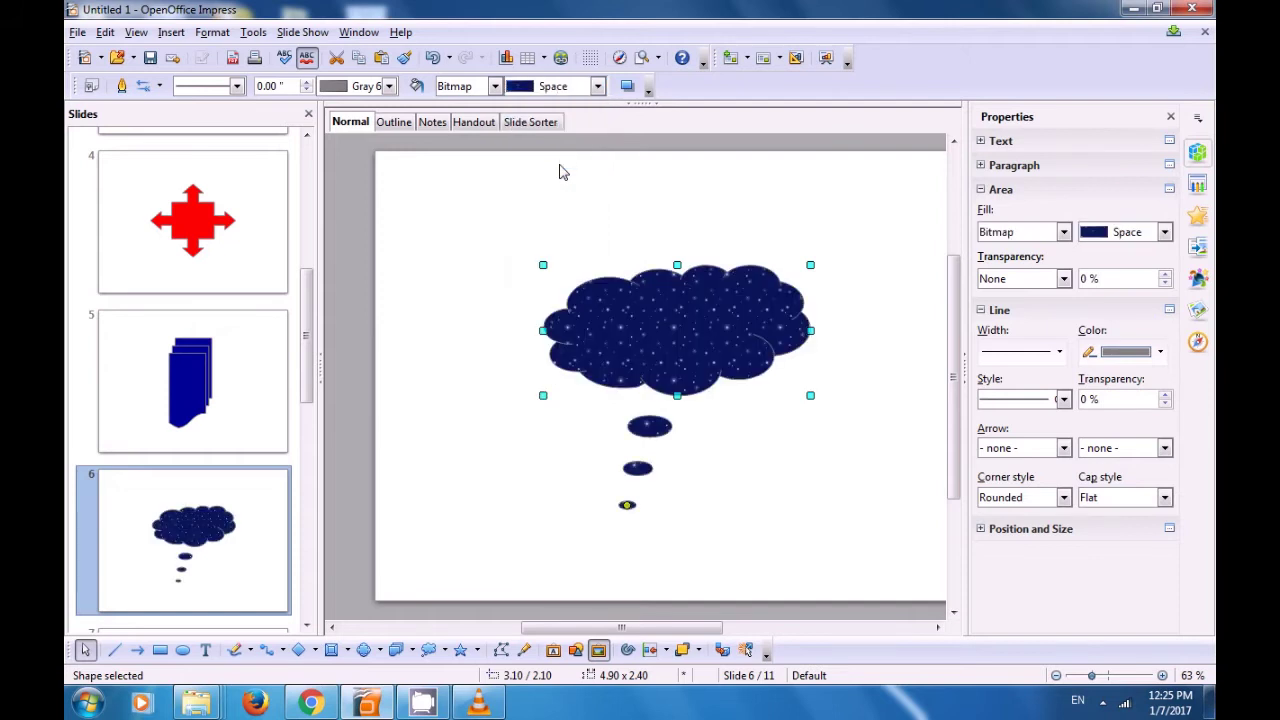
pyautogui.click(462, 238)
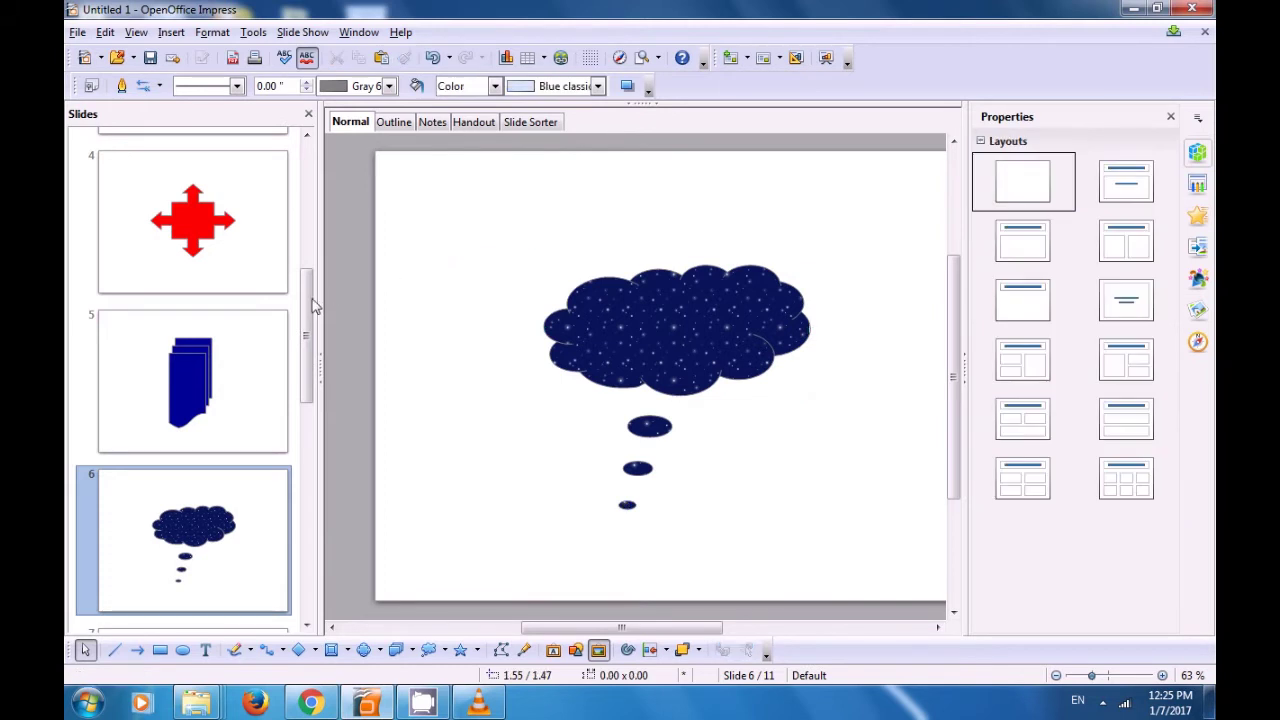
# - Draw a bevelled octagon symbol shape about 3.80 × 3.60 inches on slide 7 and move it to the middle of the slide
pyautogui.scroll(-1, 306, 338)
pyautogui.moveTo(306, 338); pyautogui.dragTo(302, 391)
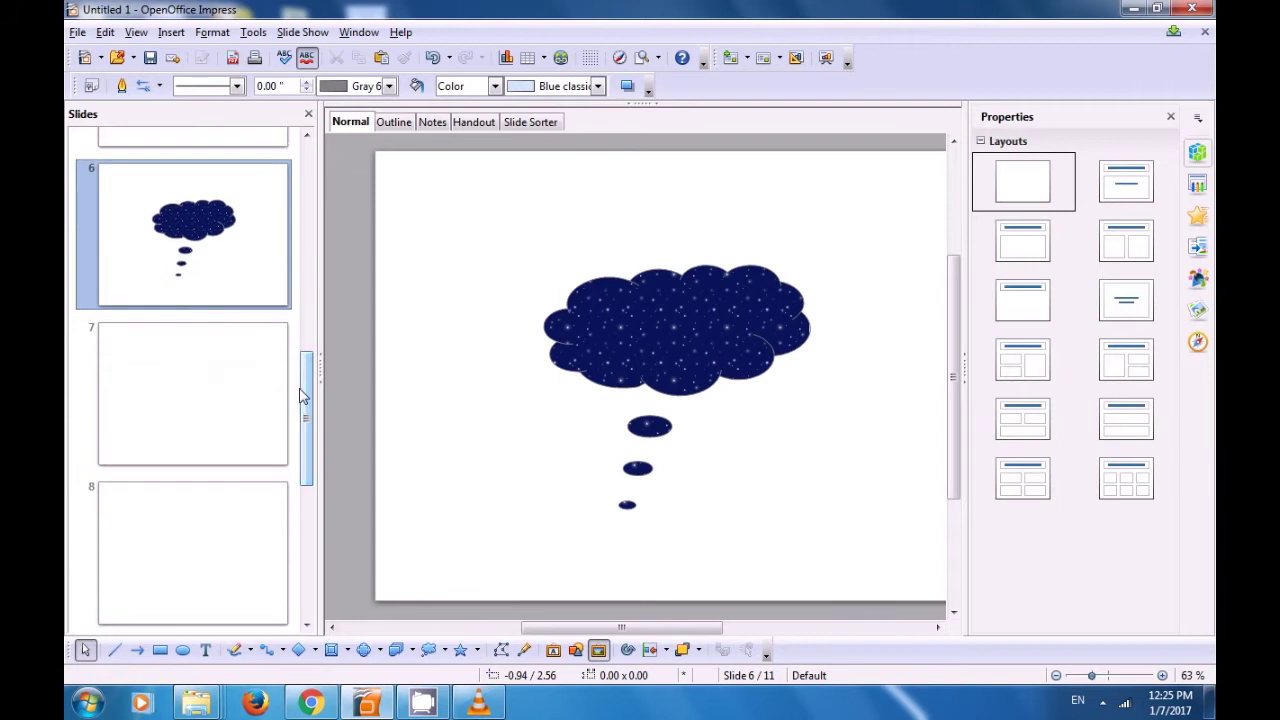
pyautogui.click(276, 380)
pyautogui.moveTo(232, 374)
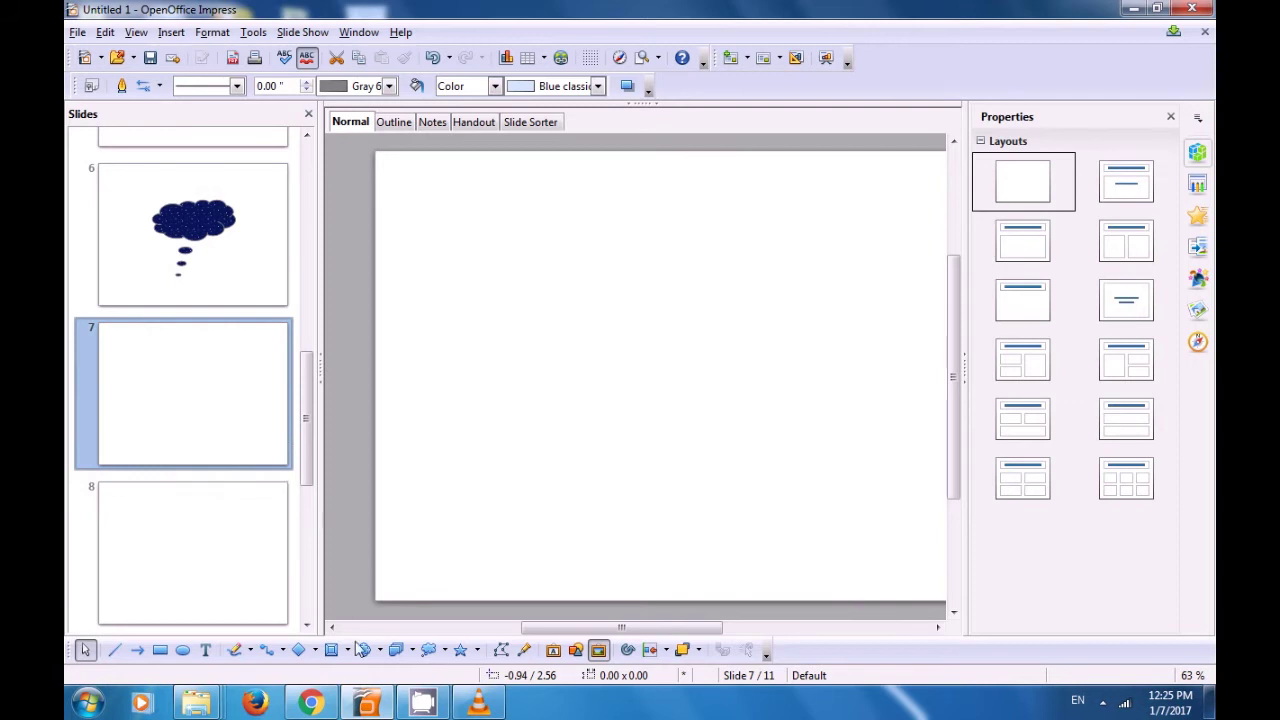
pyautogui.click(379, 650)
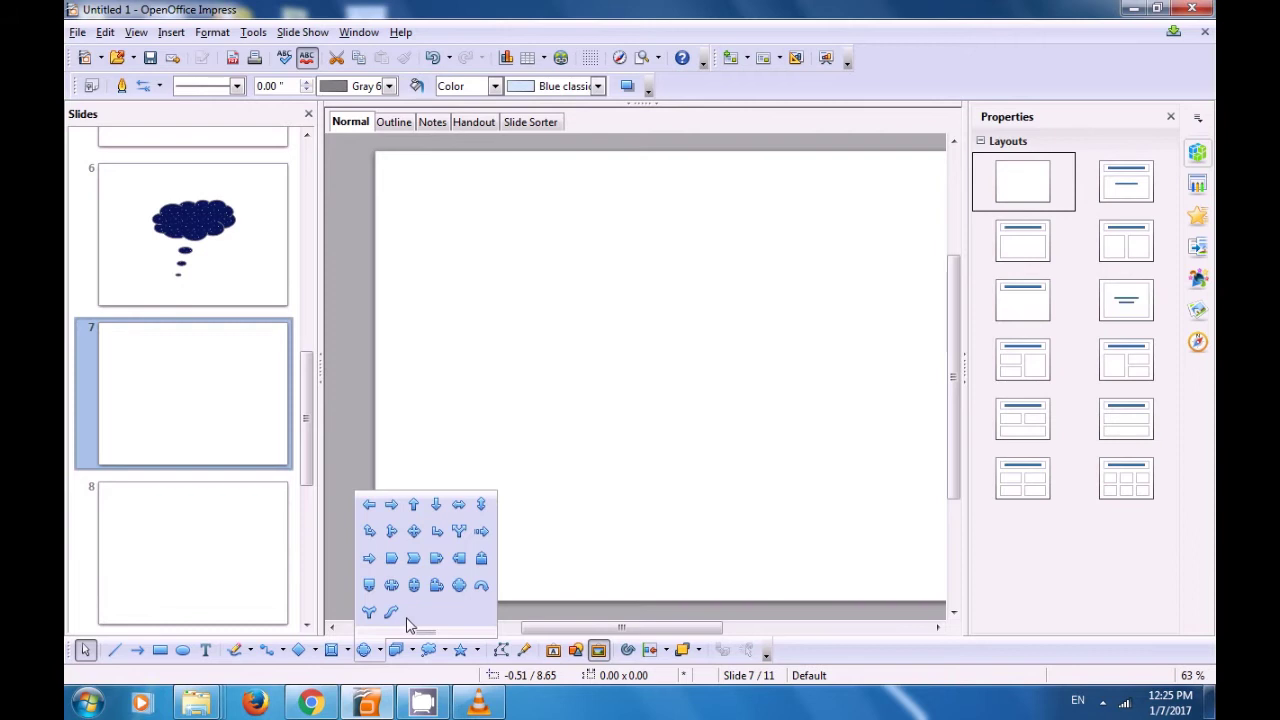
pyautogui.click(348, 650)
pyautogui.click(348, 650)
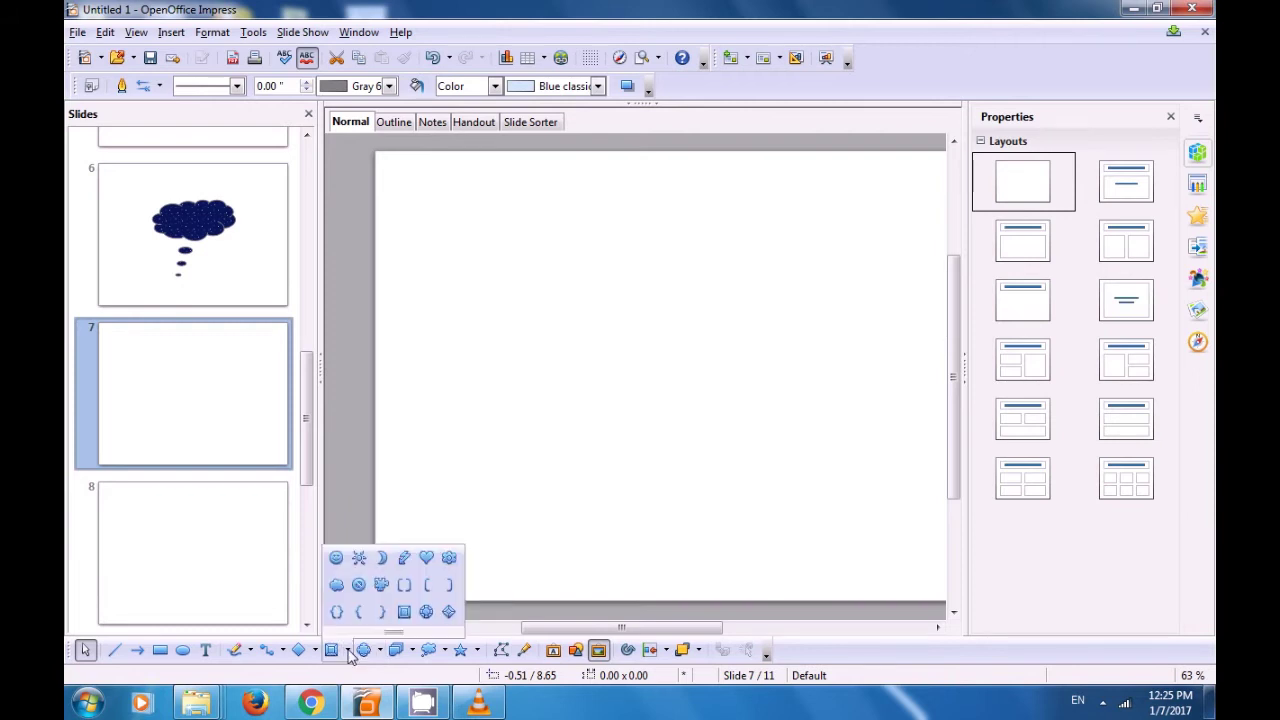
pyautogui.click(426, 612)
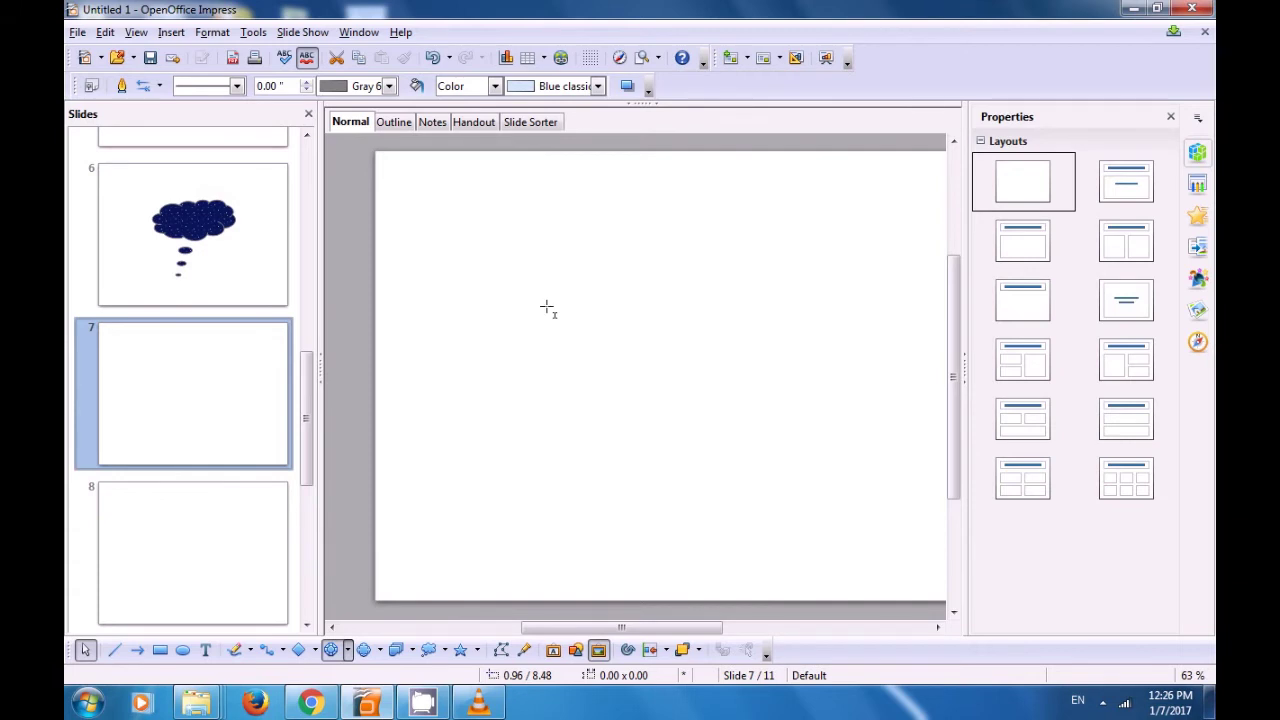
pyautogui.moveTo(515, 268); pyautogui.dragTo(723, 461)
pyautogui.moveTo(634, 374); pyautogui.dragTo(695, 379)
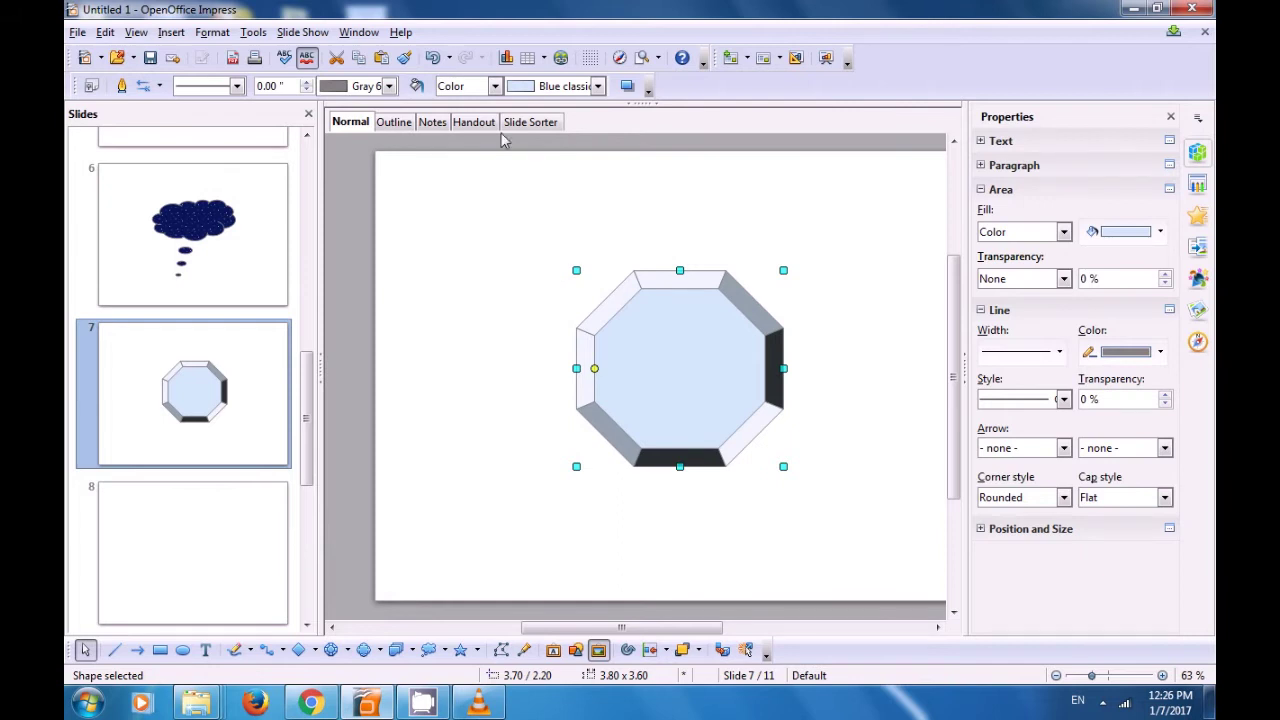
# - Give the bevelled octagon on slide 7 a Blue 3 outline and a Chart 11 colour fill, and deselect it
pyautogui.click(388, 87)
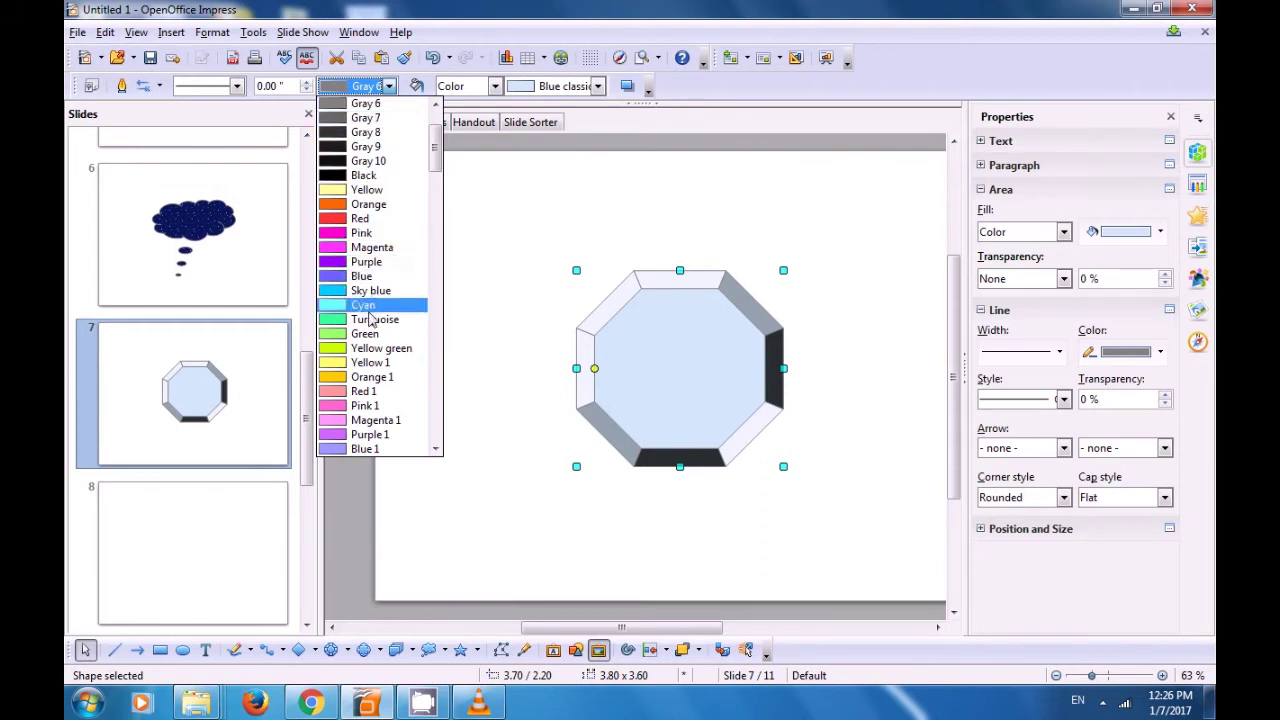
pyautogui.scroll(-10, 376, 281)
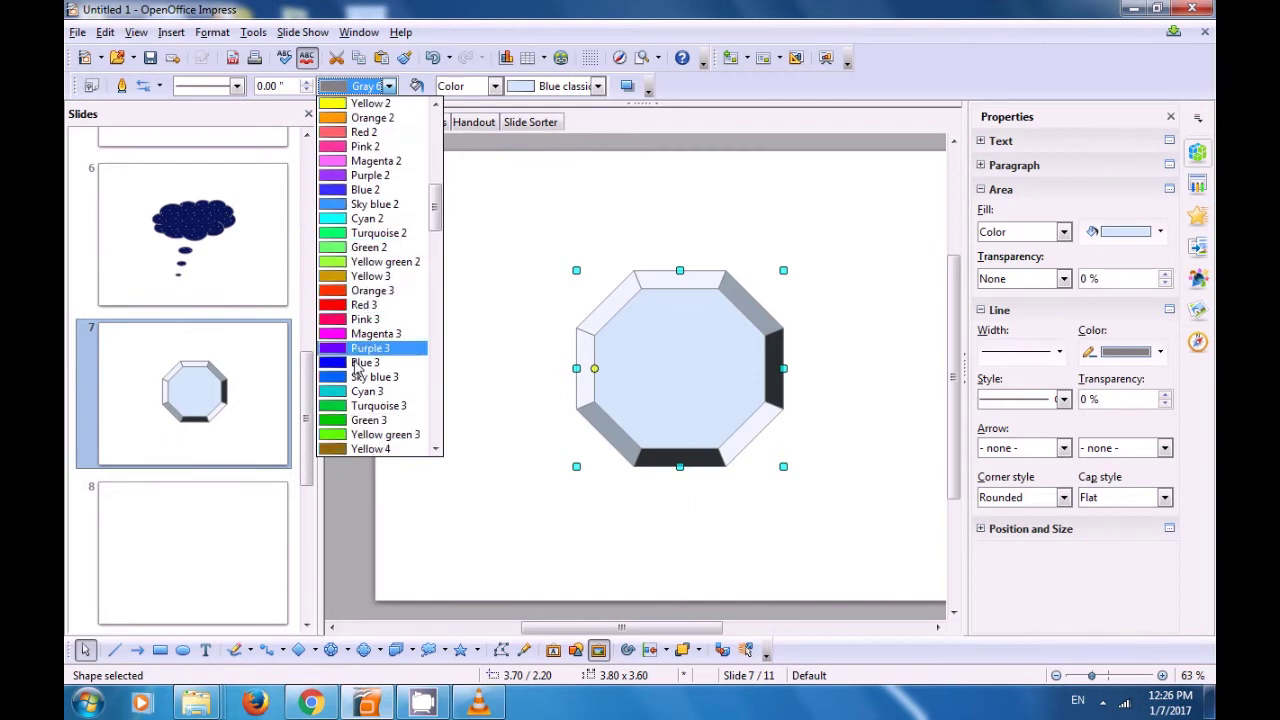
pyautogui.click(356, 362)
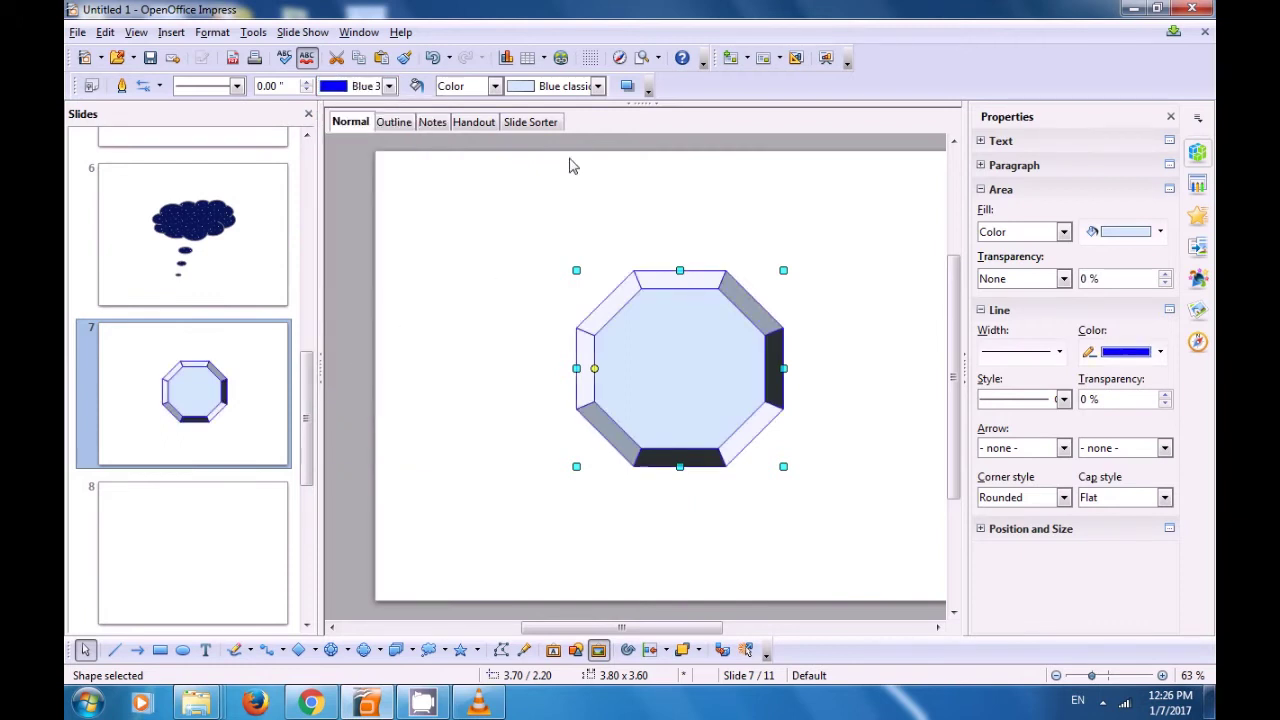
pyautogui.click(598, 87)
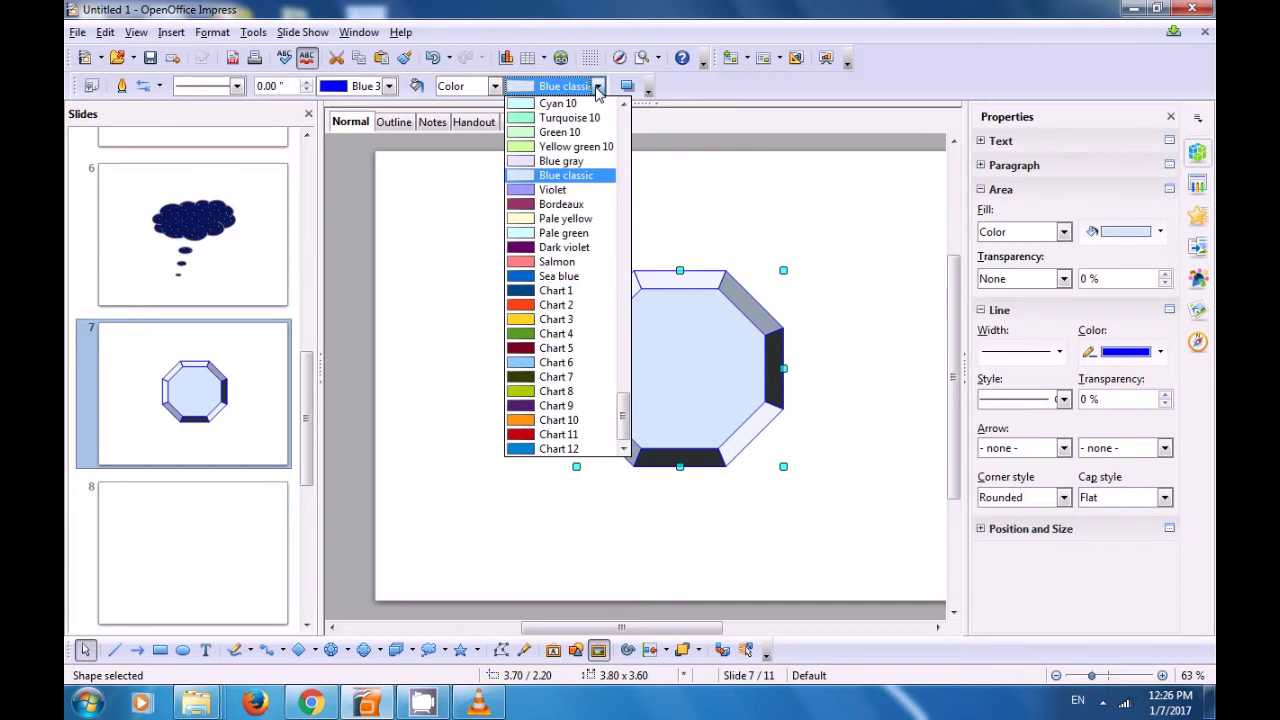
pyautogui.click(533, 435)
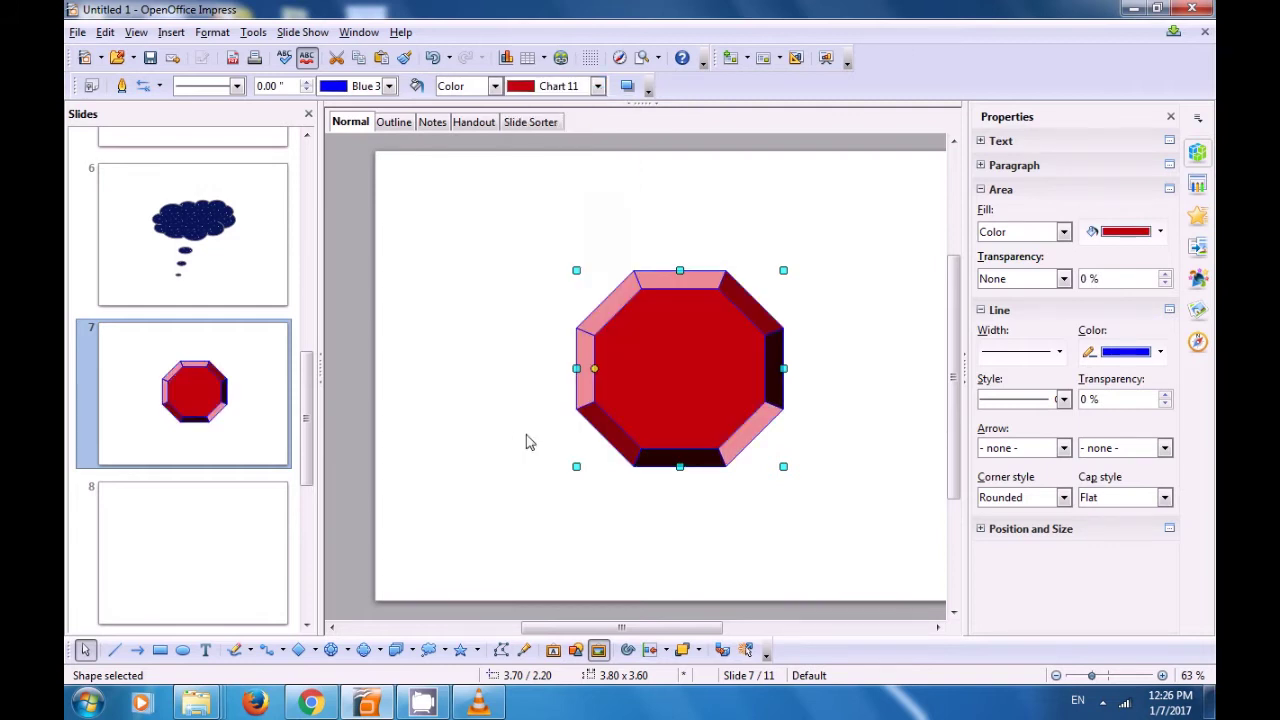
pyautogui.click(490, 437)
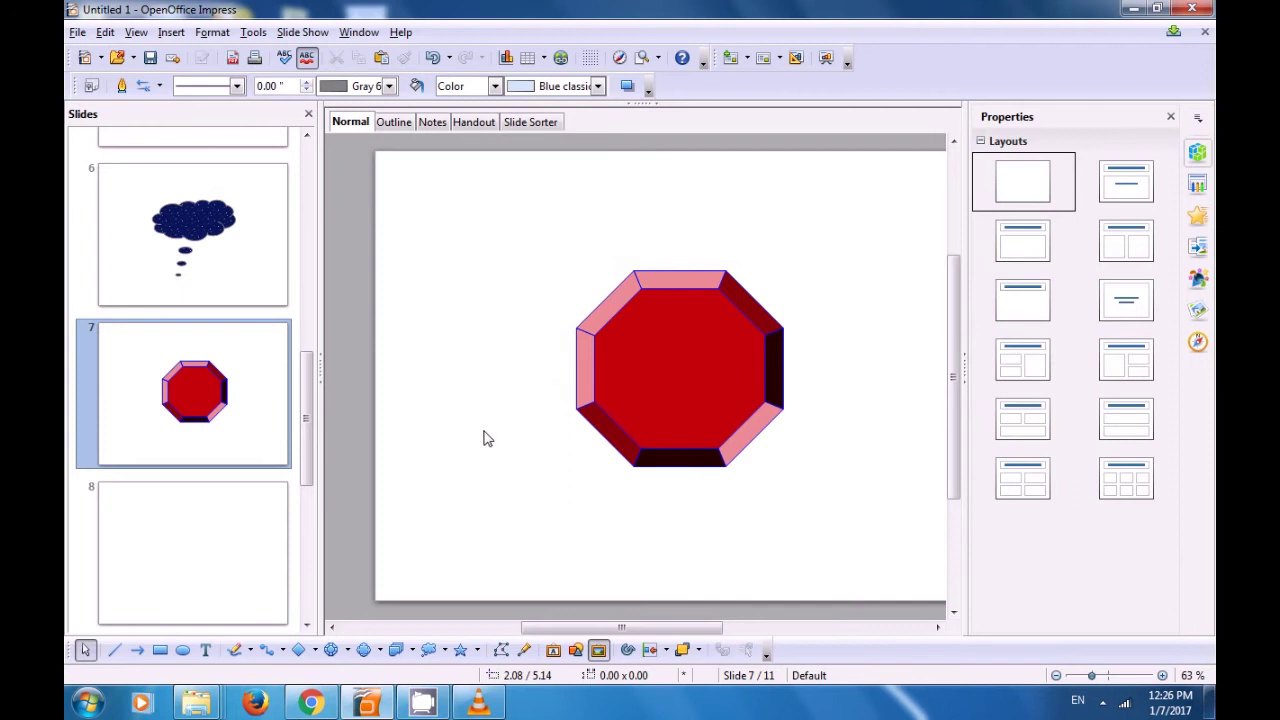
# - Draw a six-pointed star about 5.20 × 4.70 inches in the middle of slide 8
pyautogui.click(238, 517)
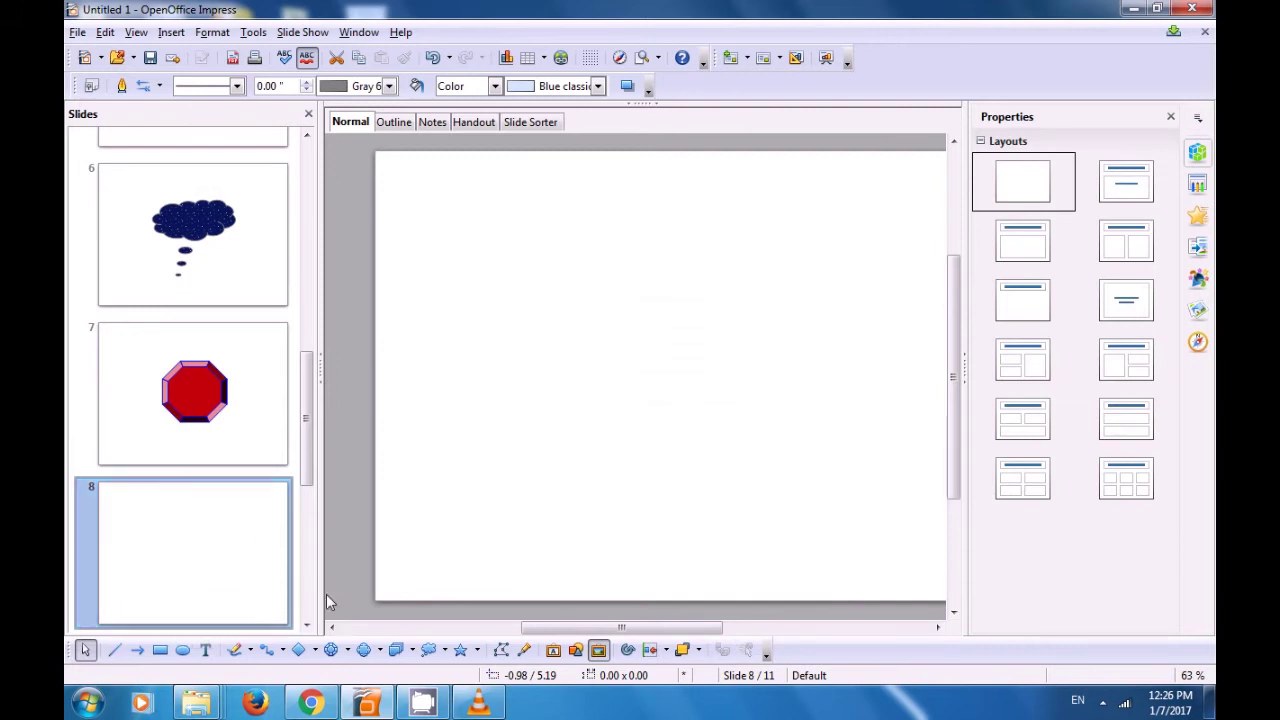
pyautogui.click(477, 651)
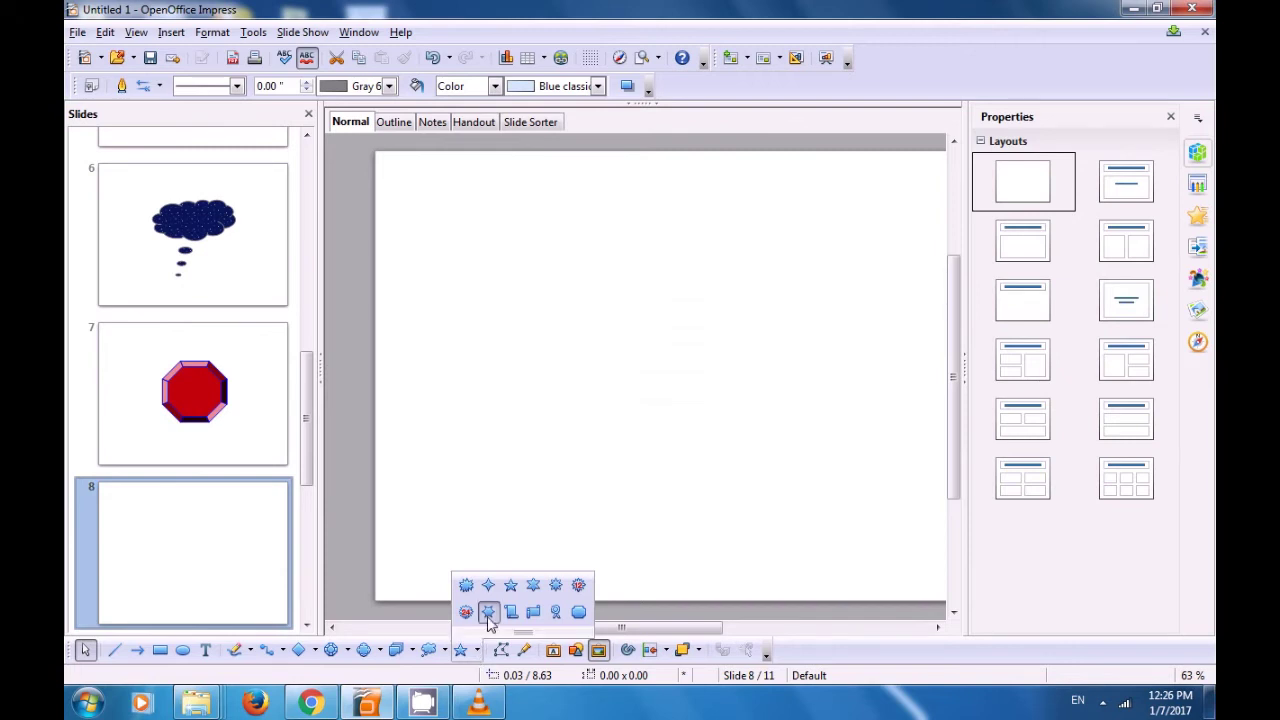
pyautogui.click(533, 586)
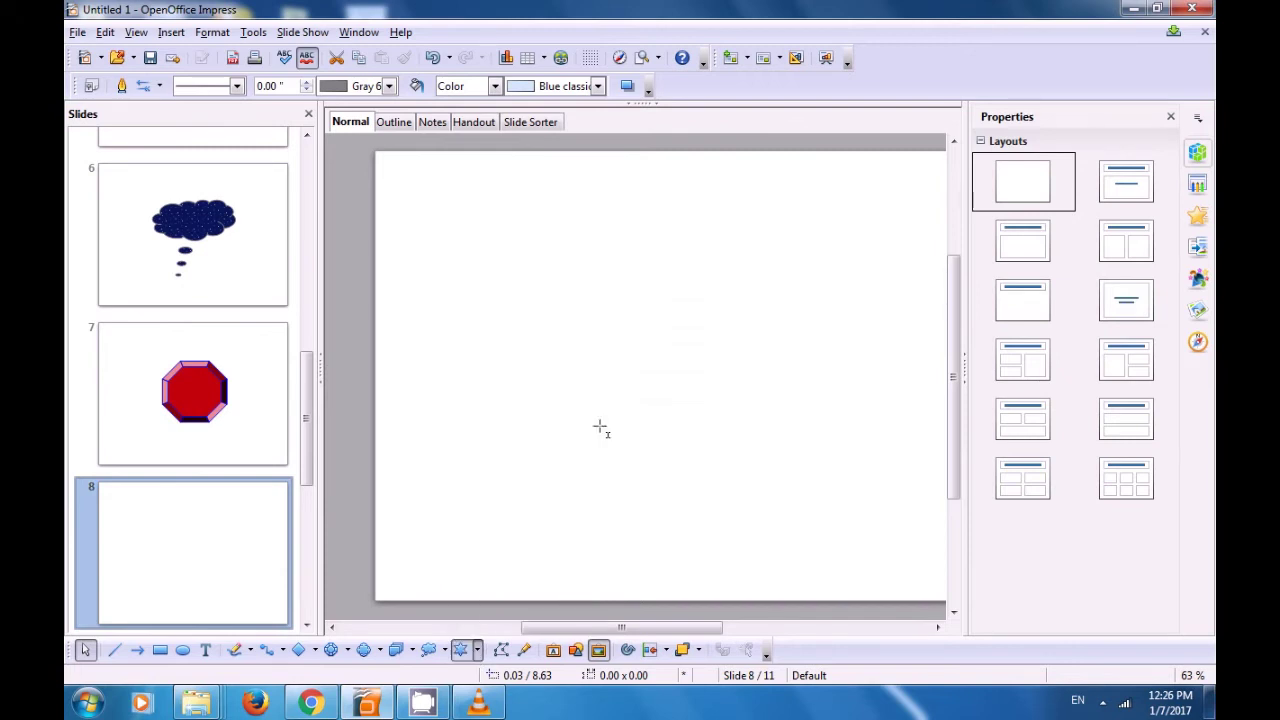
pyautogui.moveTo(544, 255)
pyautogui.mouseDown()
pyautogui.moveTo(563, 254)
pyautogui.moveTo(826, 511)
pyautogui.mouseUp()
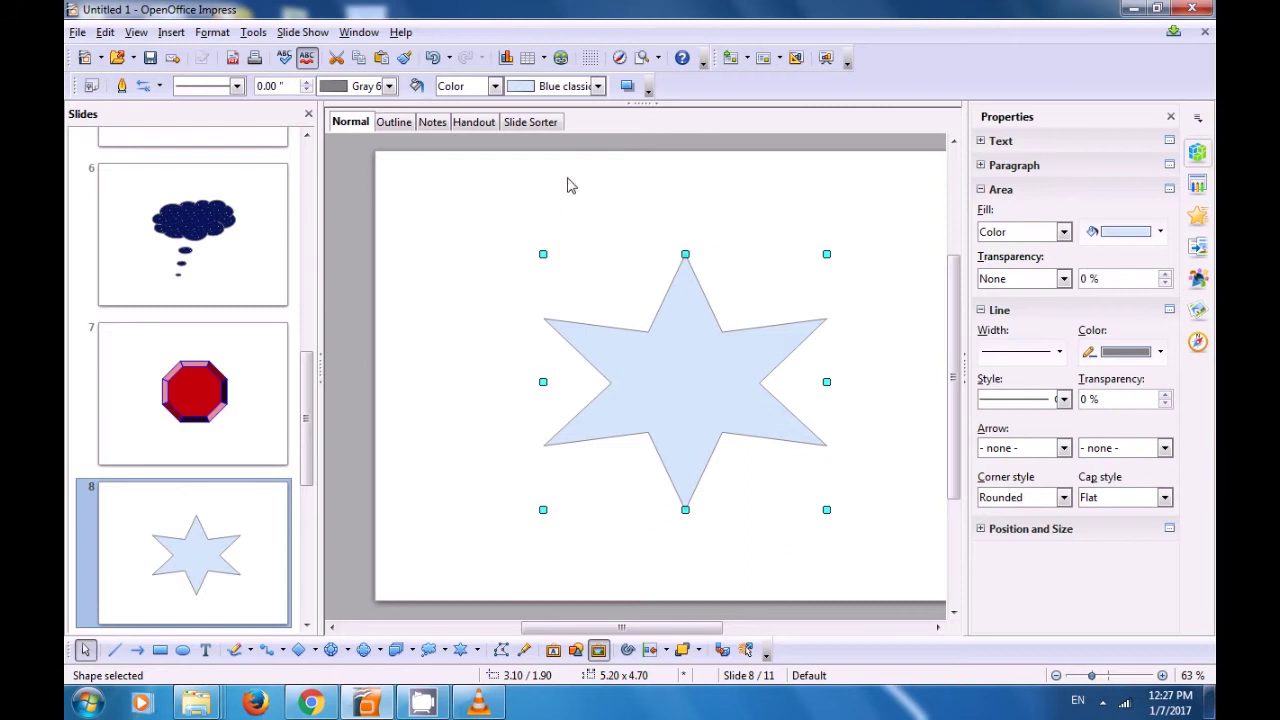
# - Fill the six-pointed star on slide 8 with the colour Chart 3 and deselect it
pyautogui.click(597, 86)
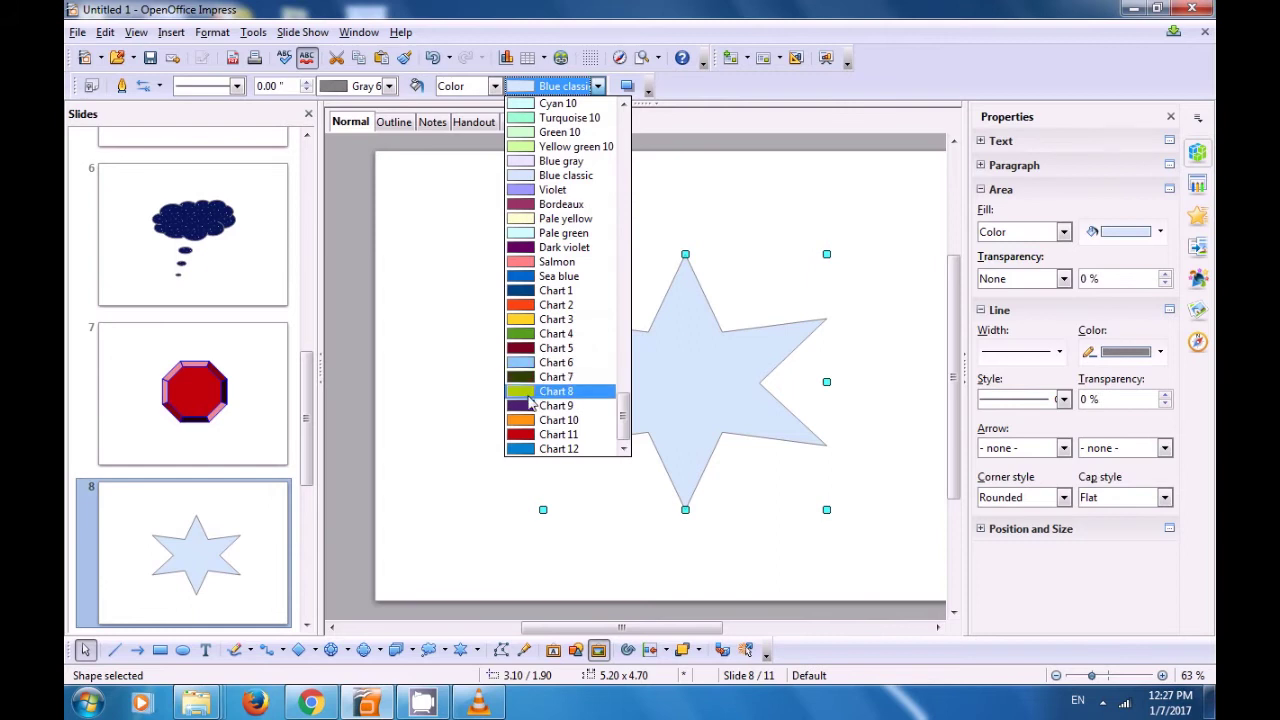
pyautogui.click(528, 319)
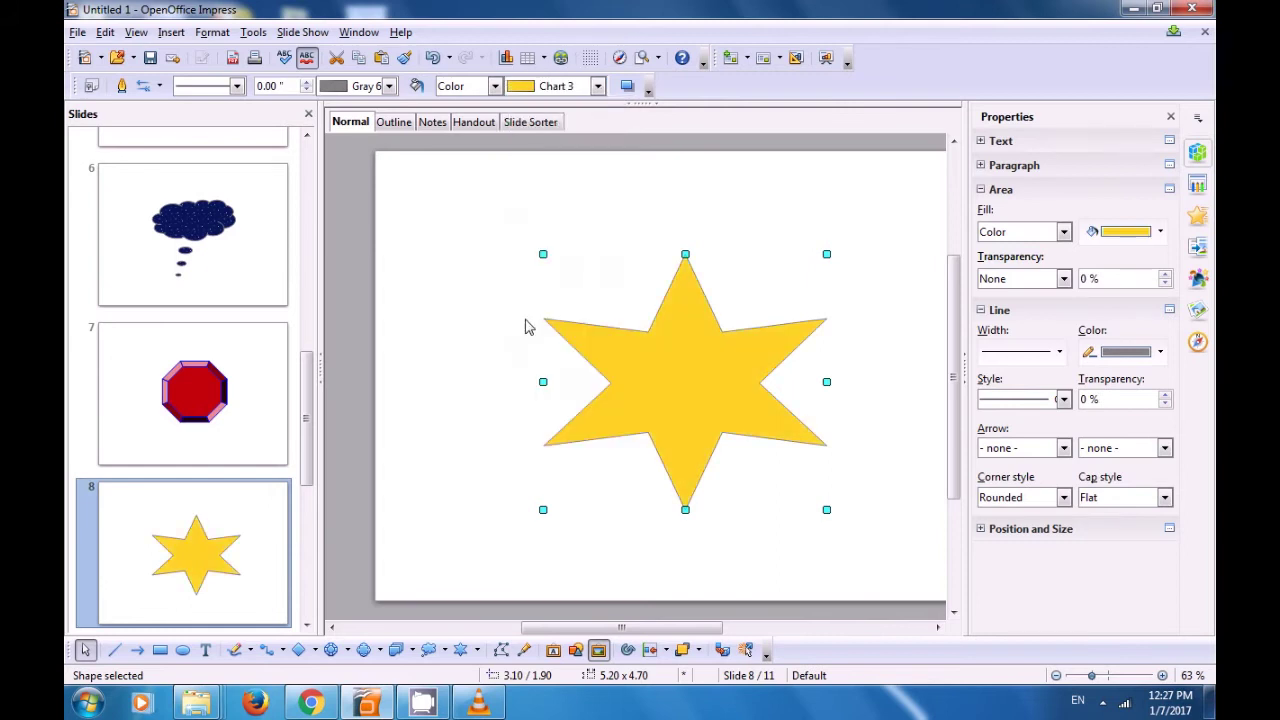
pyautogui.click(465, 362)
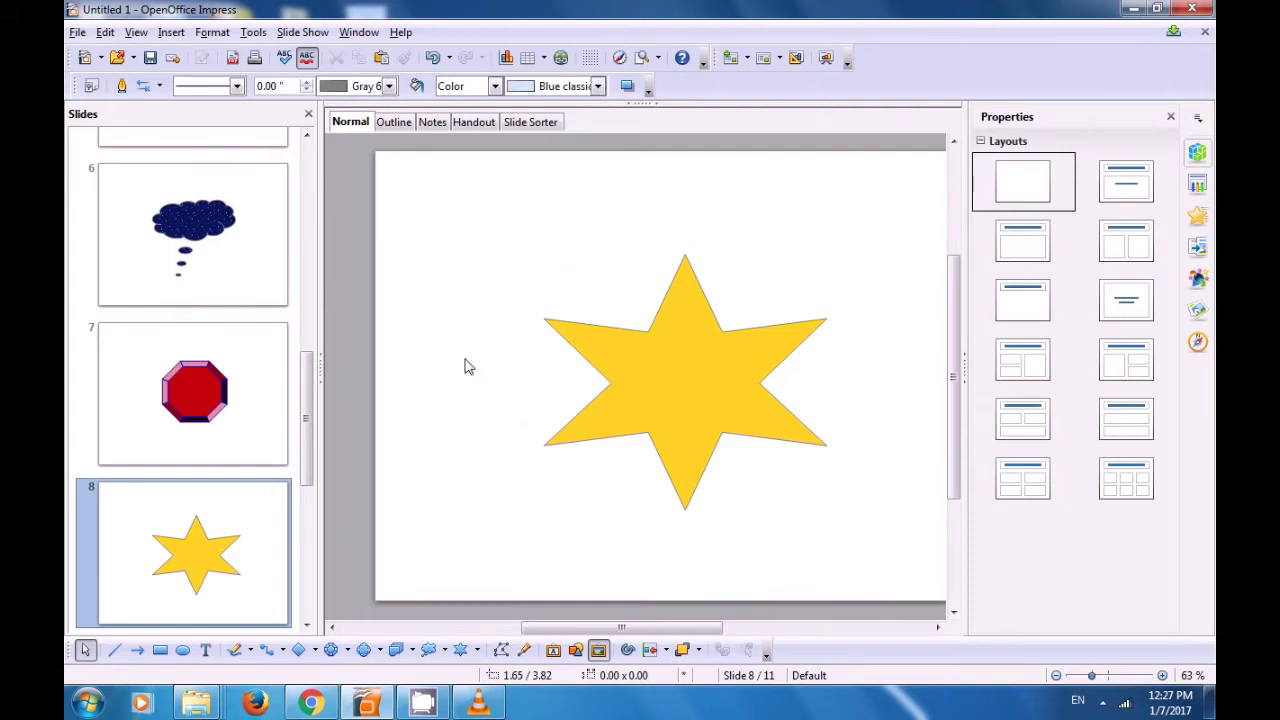
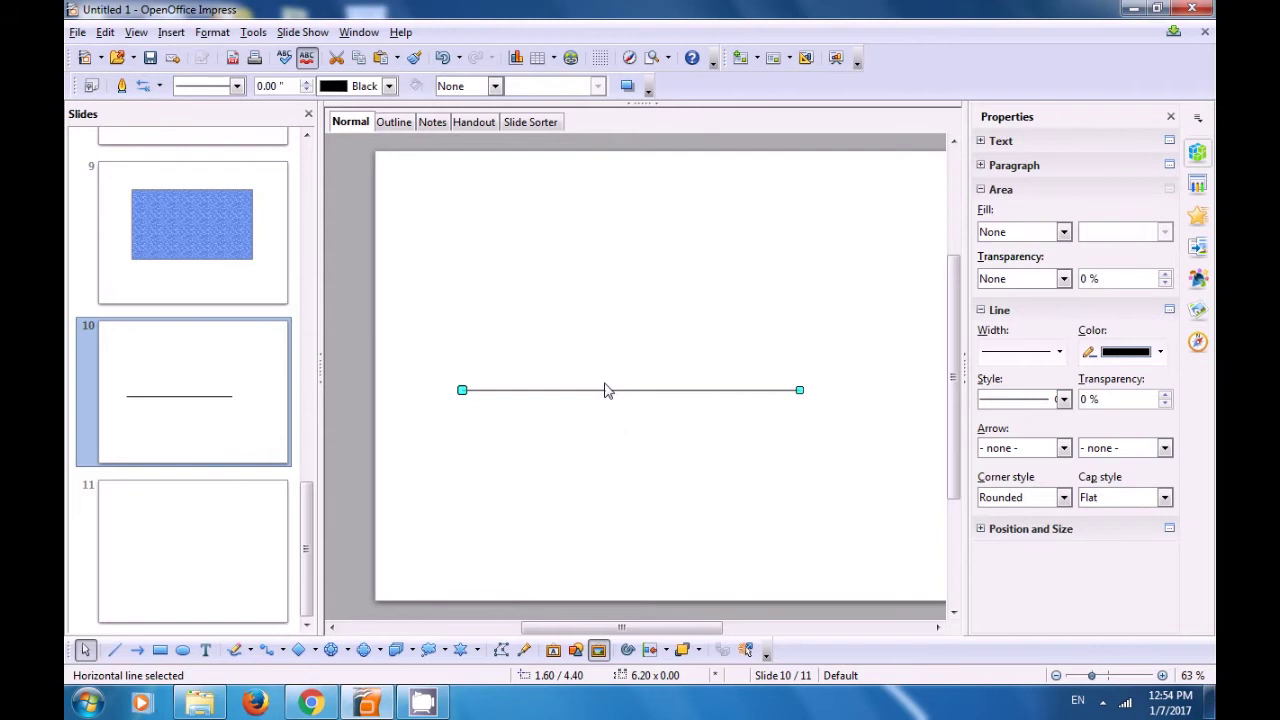
# - Turn on point editing for the horizontal line on slide 10 and insert two points, dividing it into three roughly equal parts
pyautogui.click(105, 32)
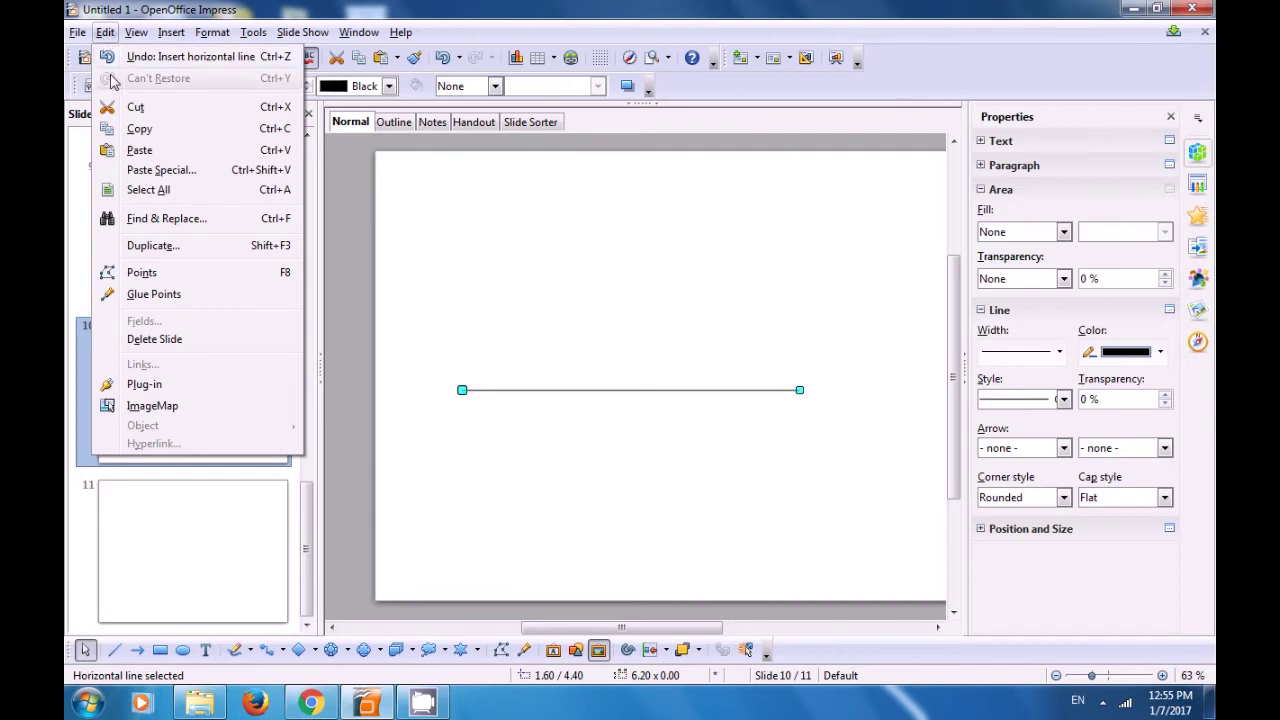
pyautogui.click(141, 274)
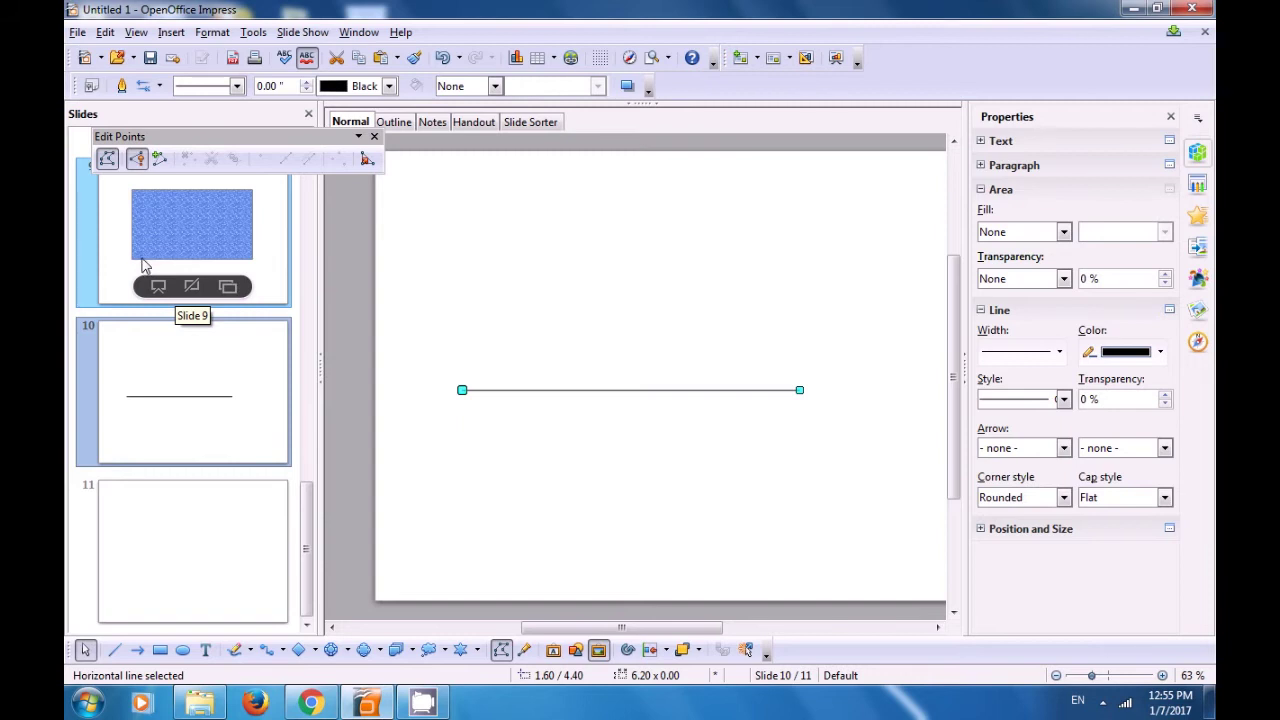
pyautogui.click(159, 162)
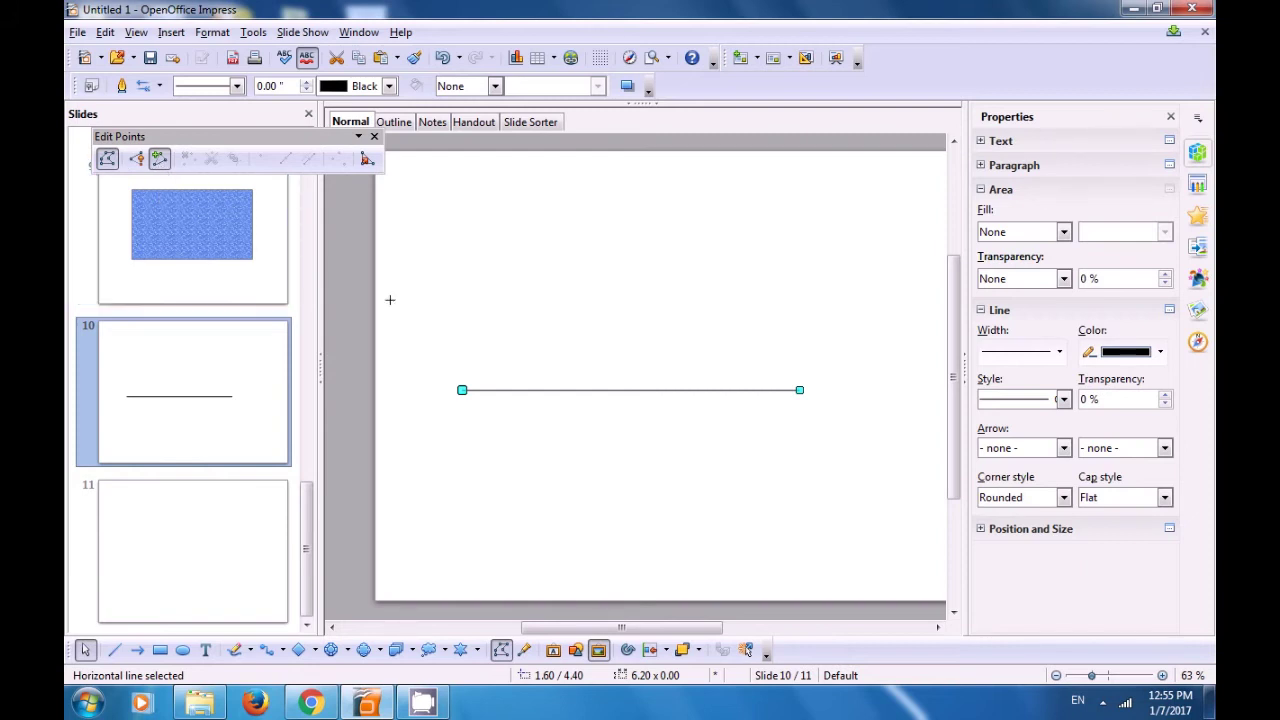
pyautogui.click(560, 390)
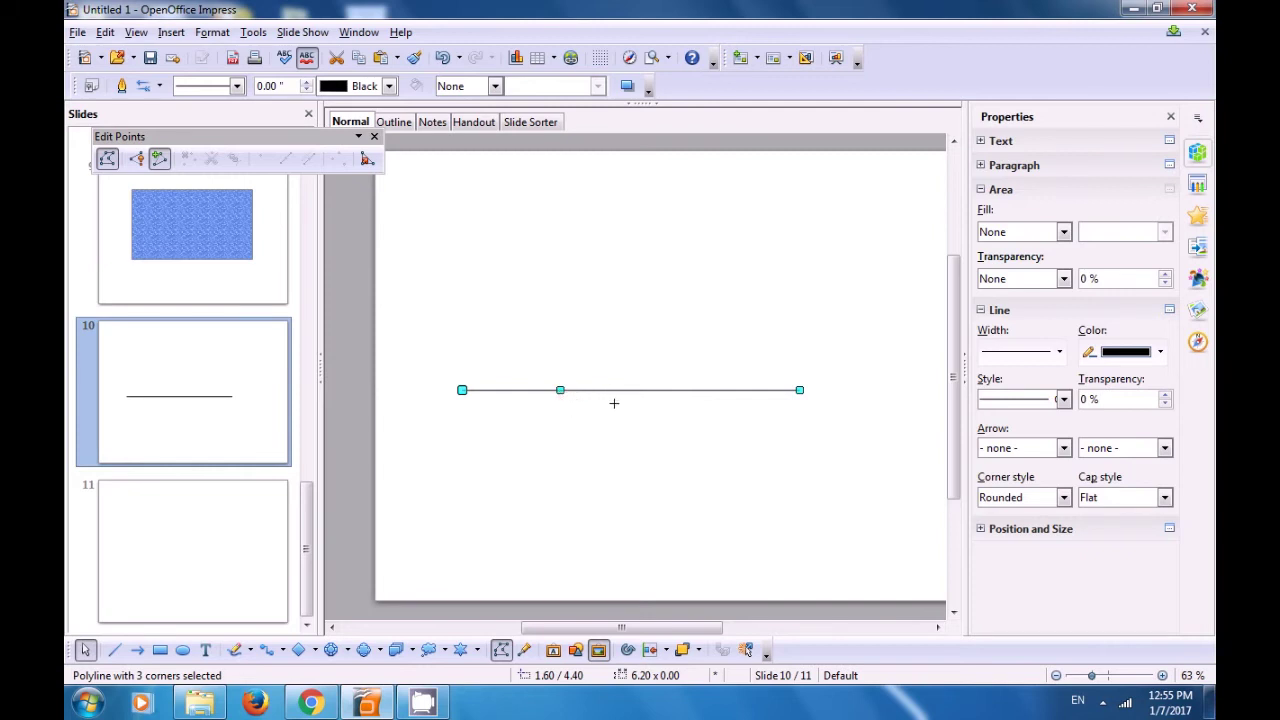
pyautogui.click(685, 390)
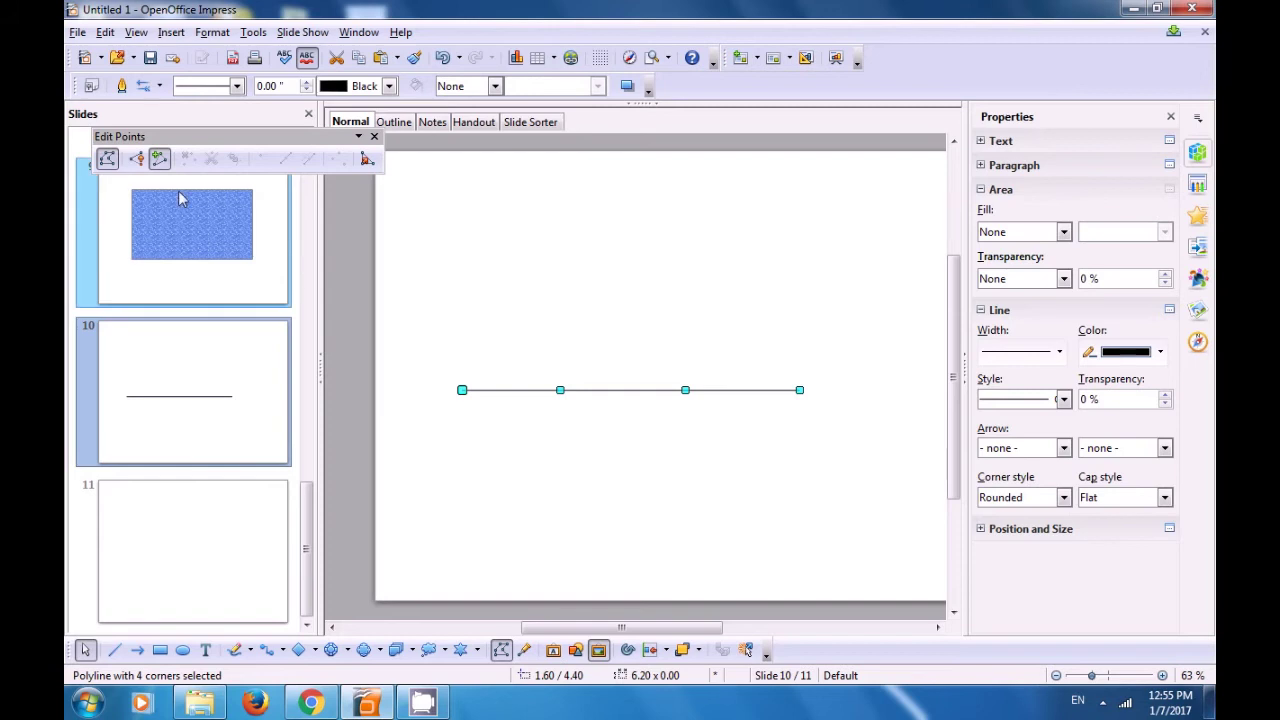
# - Move the line's left inner point up about 2.70 inches and its right inner point down to form a zigzag
pyautogui.click(137, 162)
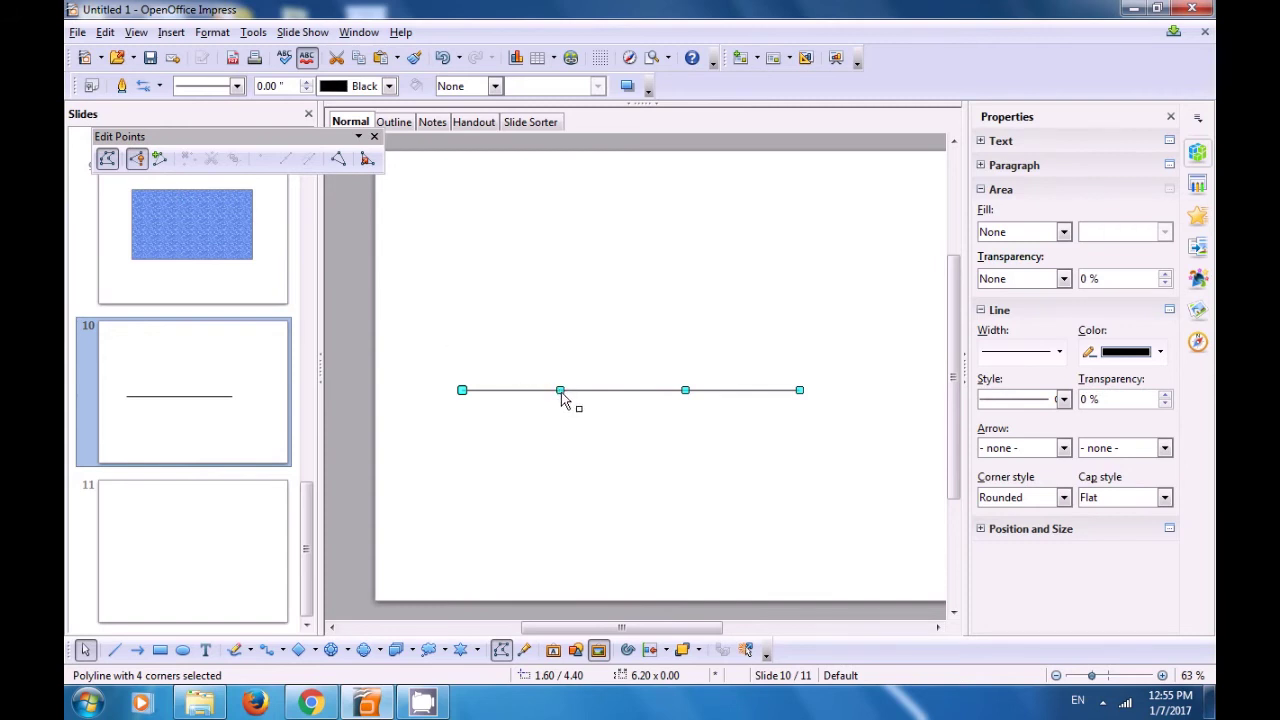
pyautogui.moveTo(561, 394); pyautogui.dragTo(570, 247)
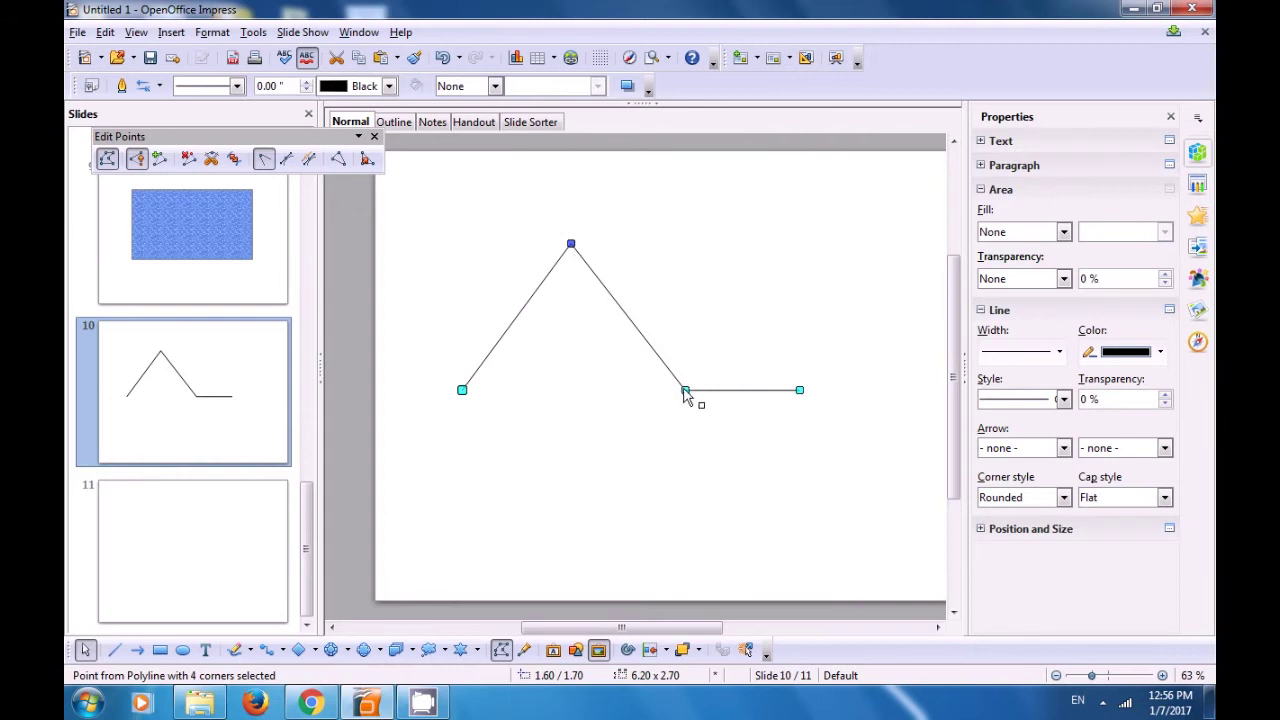
pyautogui.moveTo(684, 391); pyautogui.dragTo(648, 497)
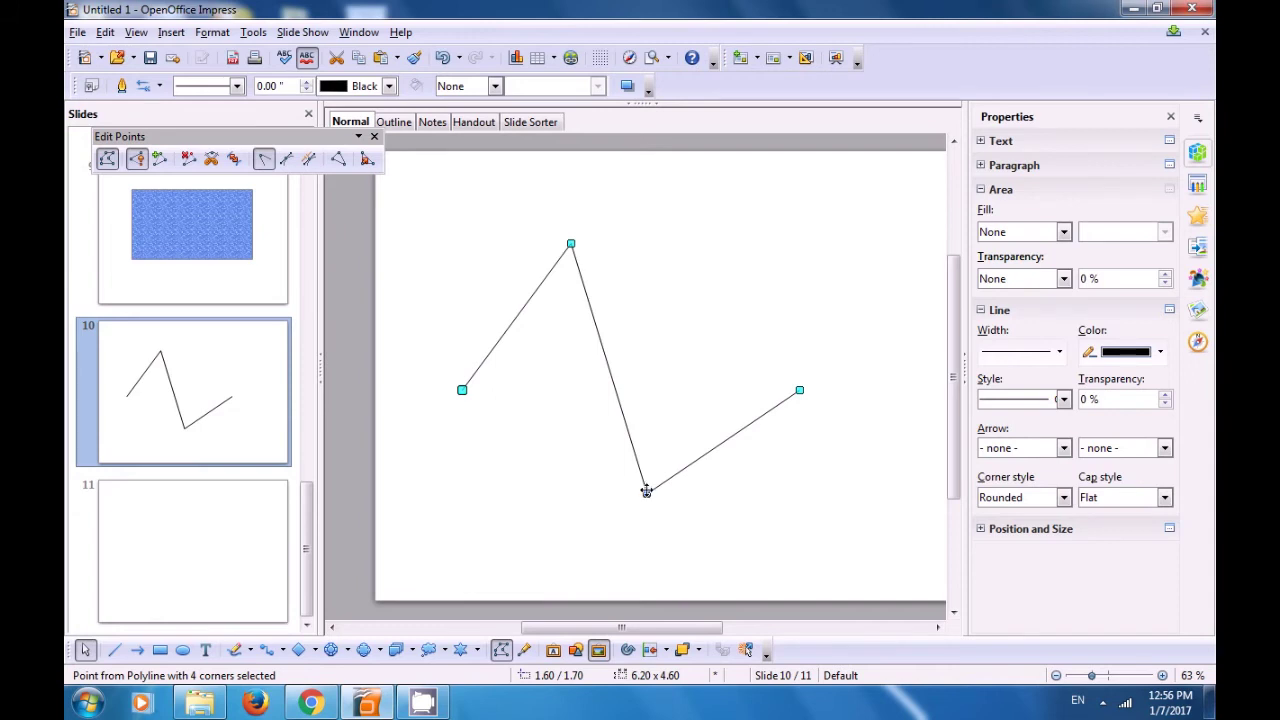
# - Delete the zigzag's lower and upper inner points to restore the straight line
pyautogui.click(187, 160)
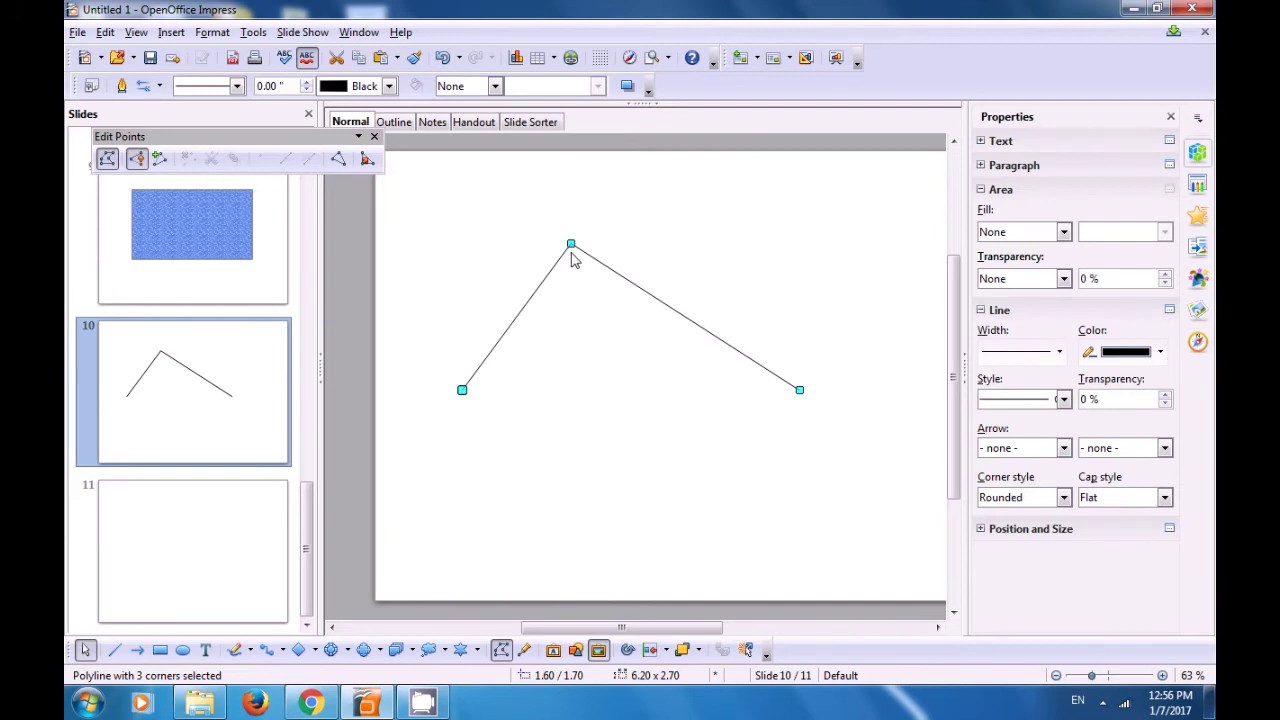
pyautogui.click(571, 245)
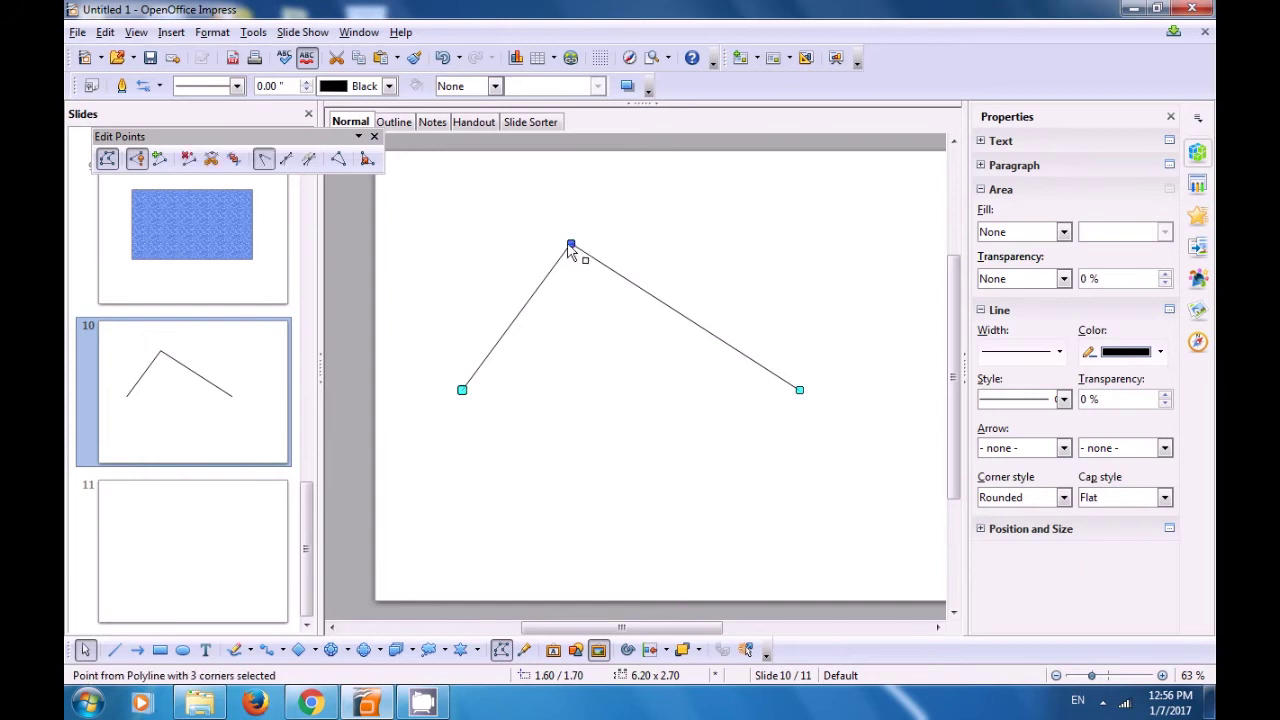
pyautogui.click(188, 161)
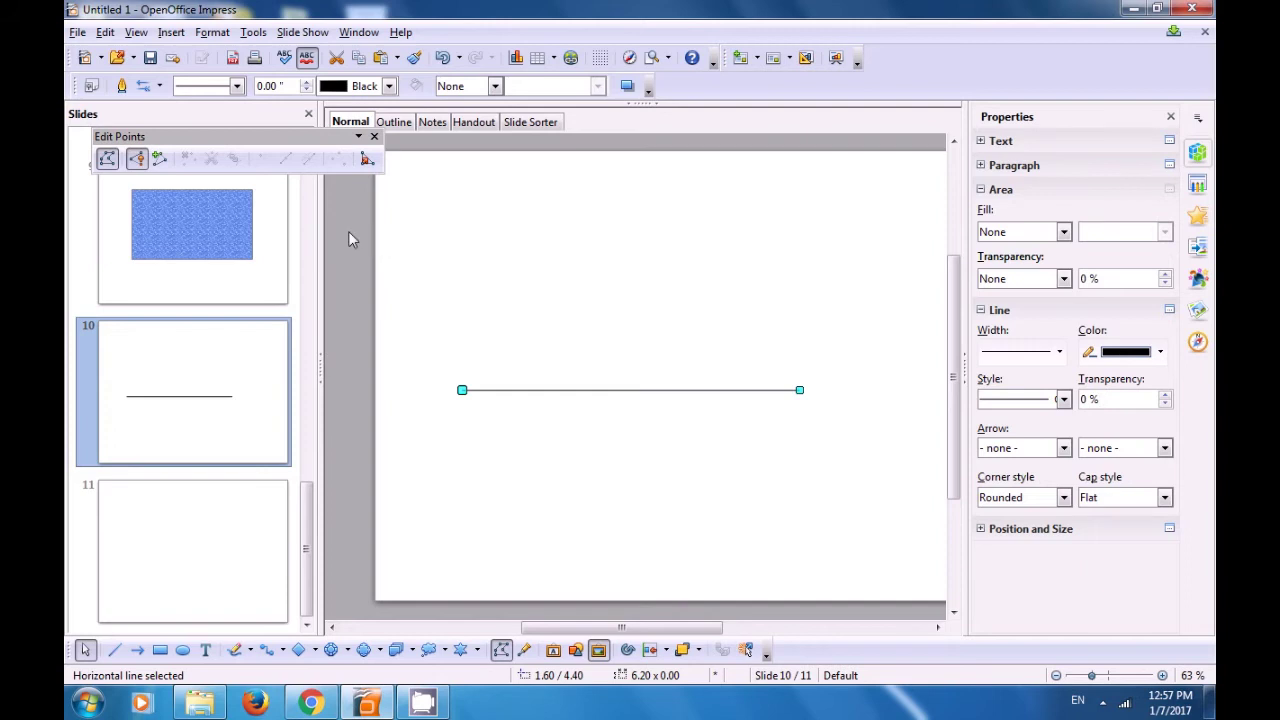
# - Insert a point near each end of the horizontal line and slide the left inserted point inward along the line
pyautogui.click(160, 161)
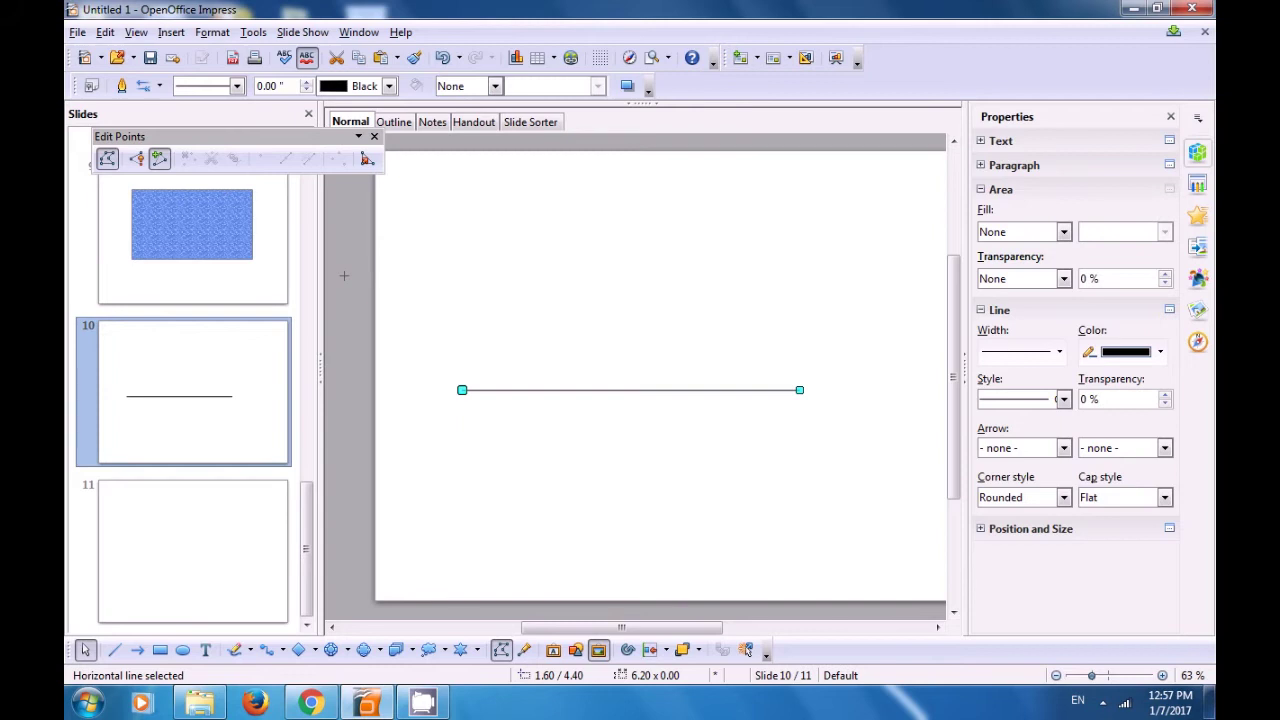
pyautogui.click(499, 390)
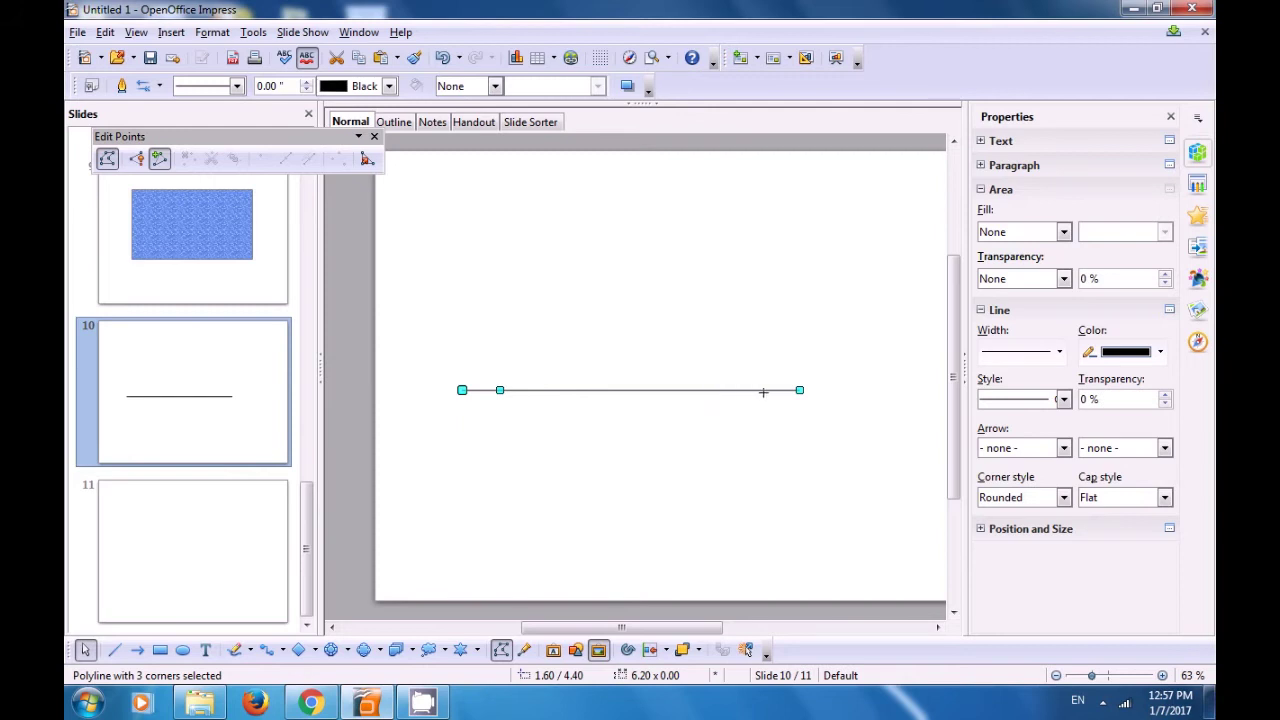
pyautogui.click(762, 390)
pyautogui.click(143, 168)
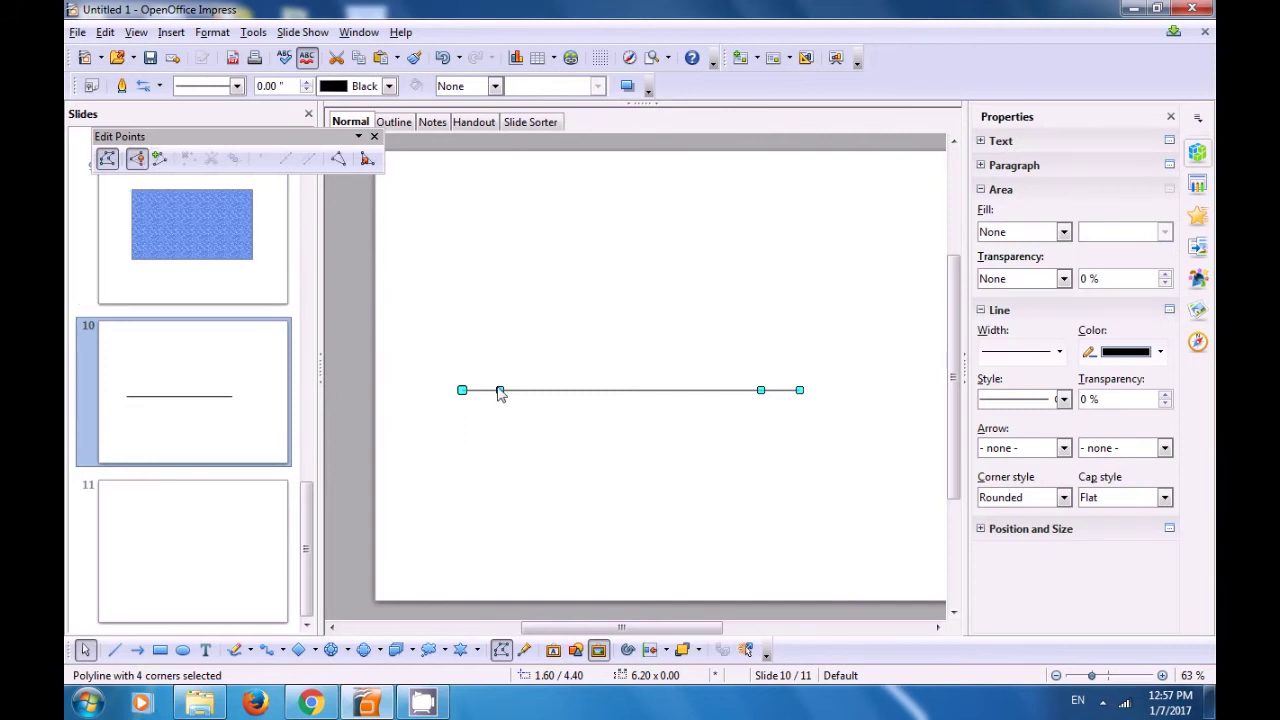
pyautogui.moveTo(500, 390); pyautogui.dragTo(549, 392)
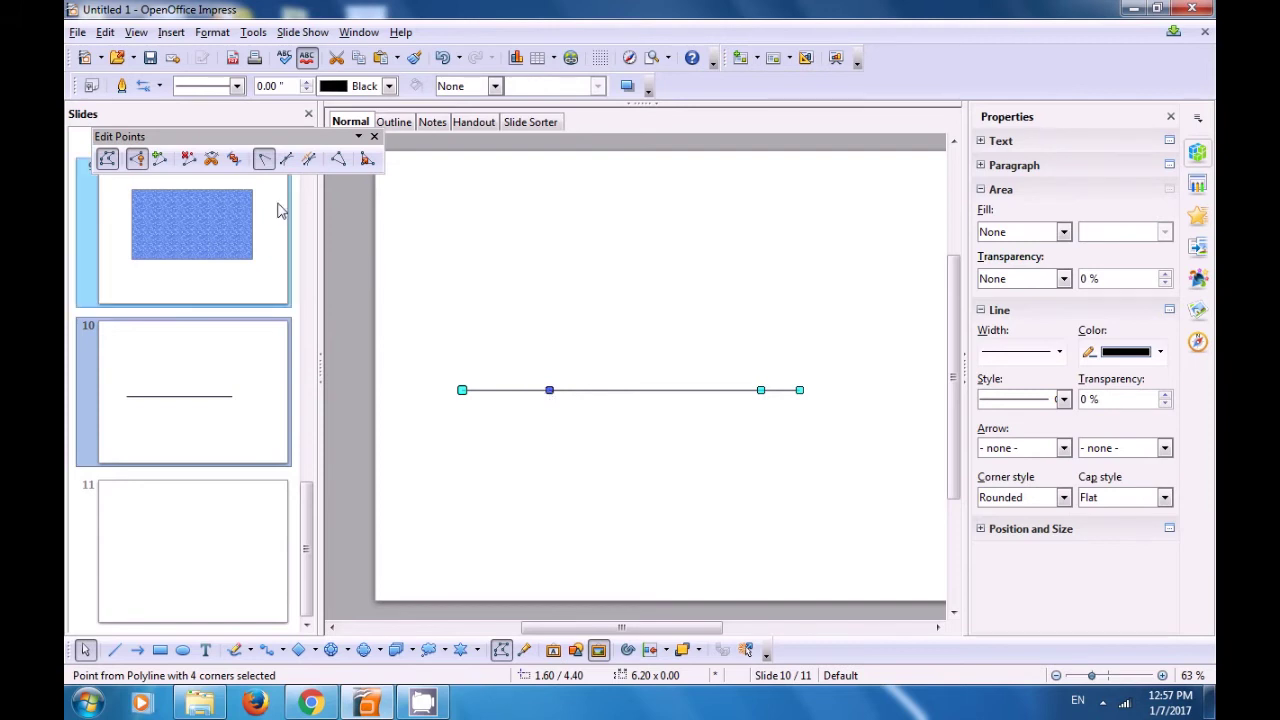
# - Split the line at its left inner point, lower the detached end about 0.90 inches and shift both pieces up about 0.50 inches
pyautogui.click(213, 162)
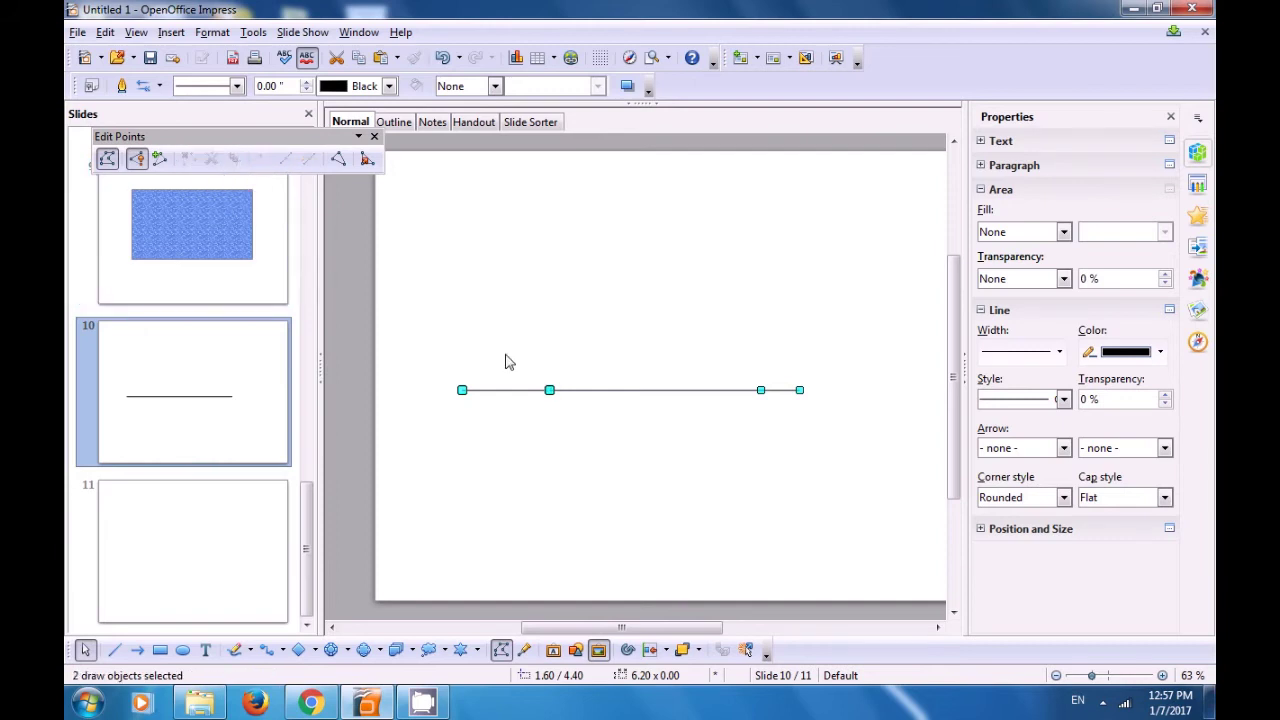
pyautogui.moveTo(551, 391); pyautogui.dragTo(548, 440)
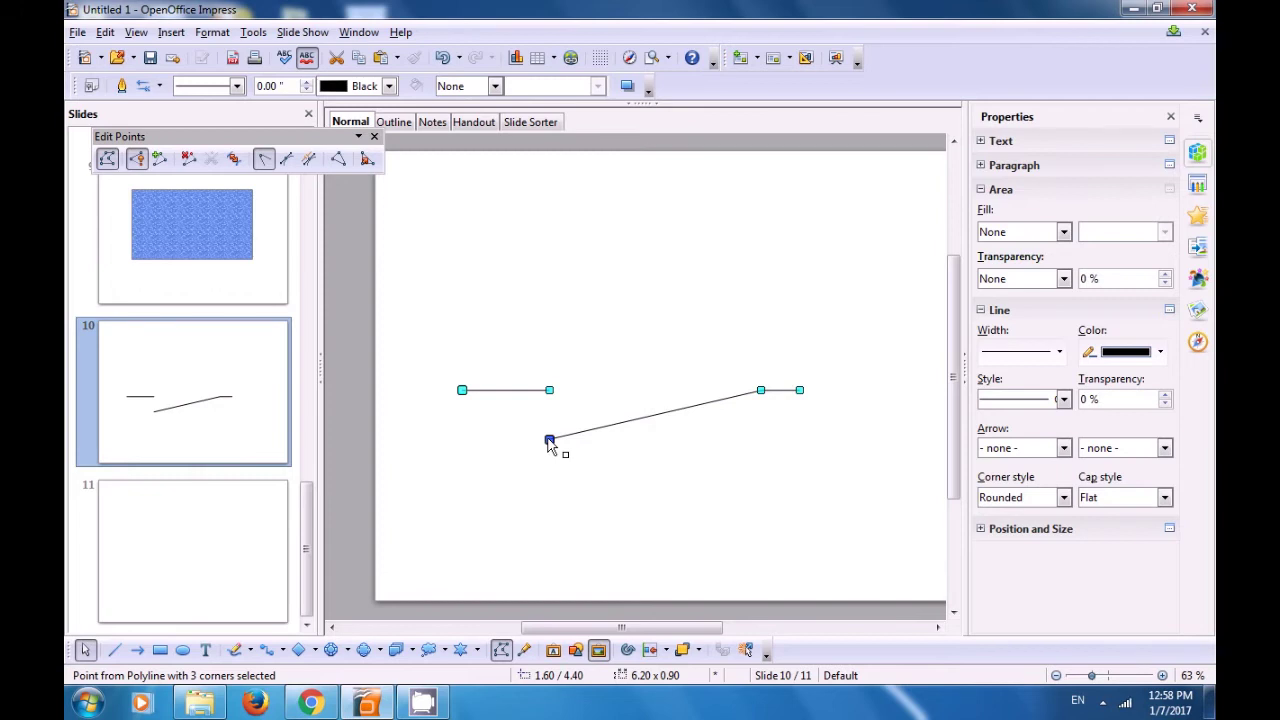
pyautogui.moveTo(514, 389); pyautogui.dragTo(511, 363)
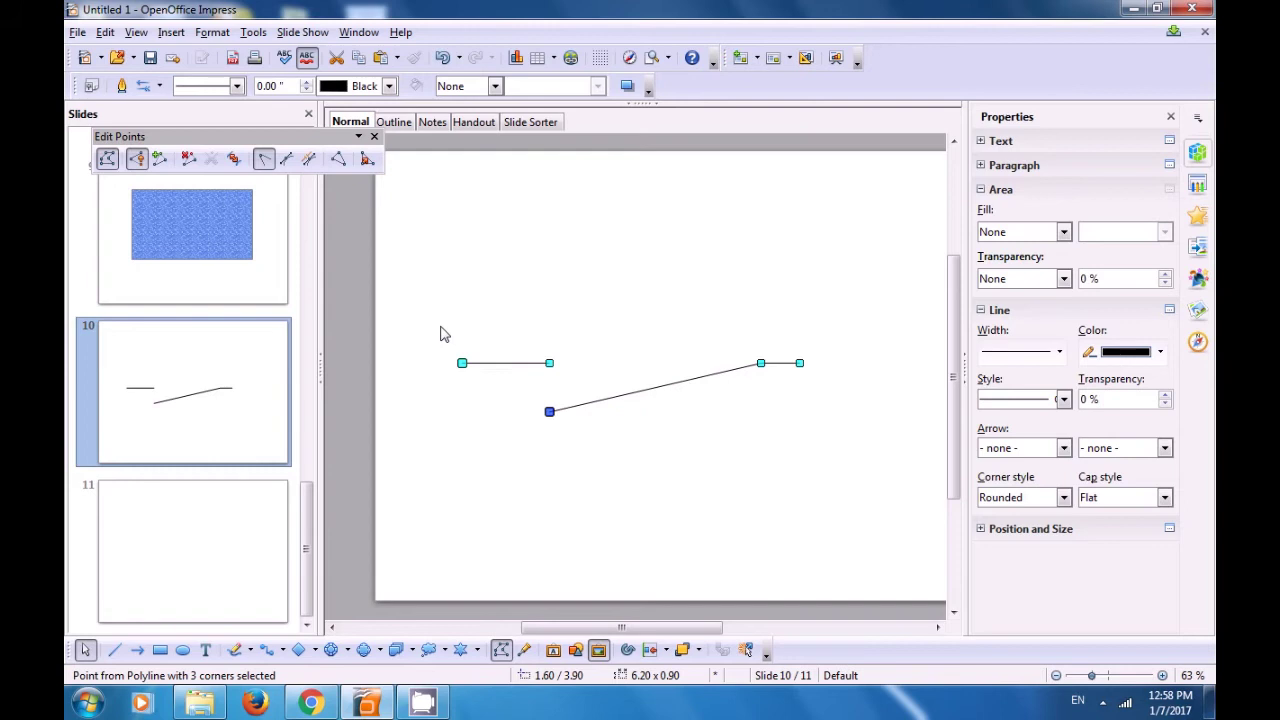
# - Convert the lowered end's segment to a curve, move the short piece's left end onto that lowered point and deselect the lines
pyautogui.click(264, 160)
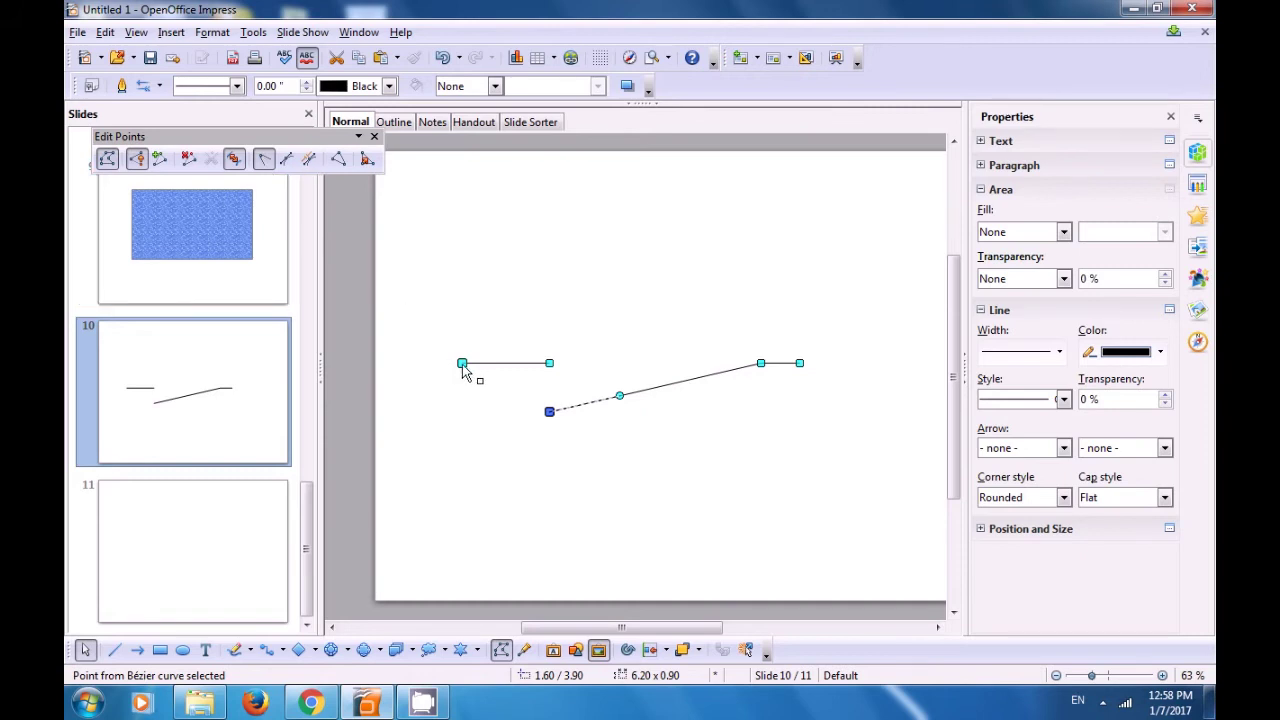
pyautogui.moveTo(462, 367); pyautogui.dragTo(549, 422)
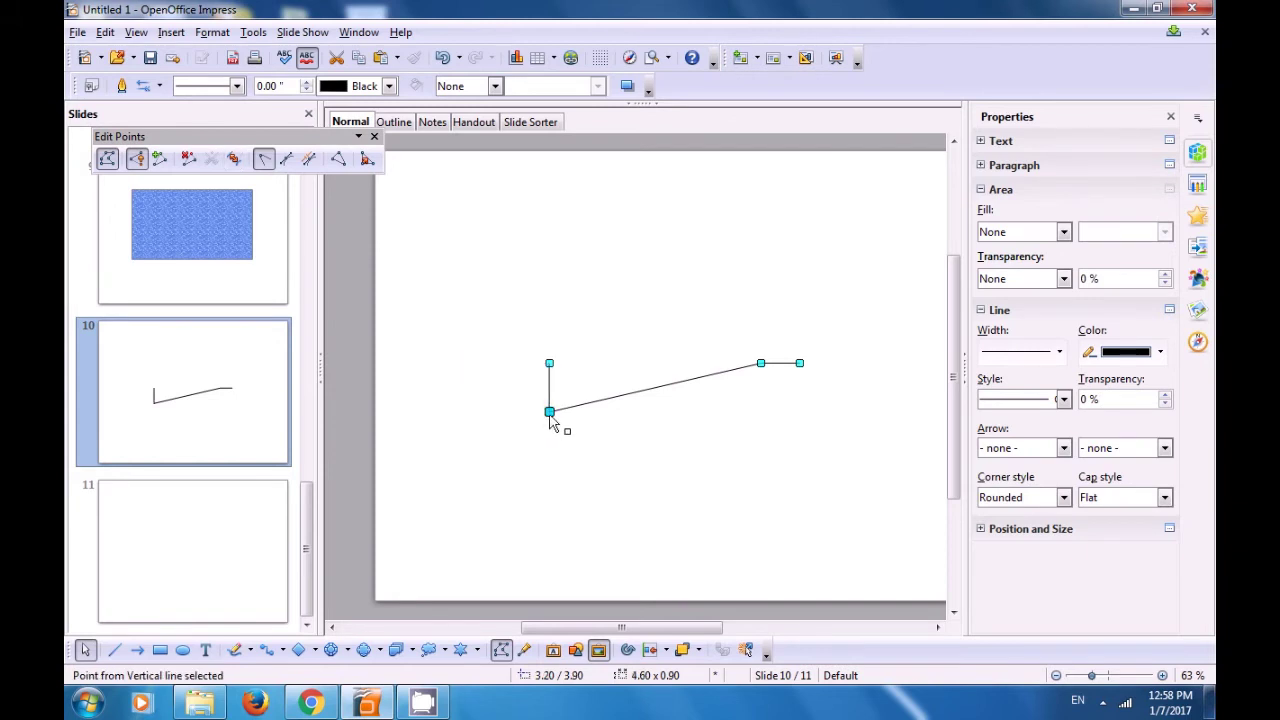
pyautogui.click(574, 520)
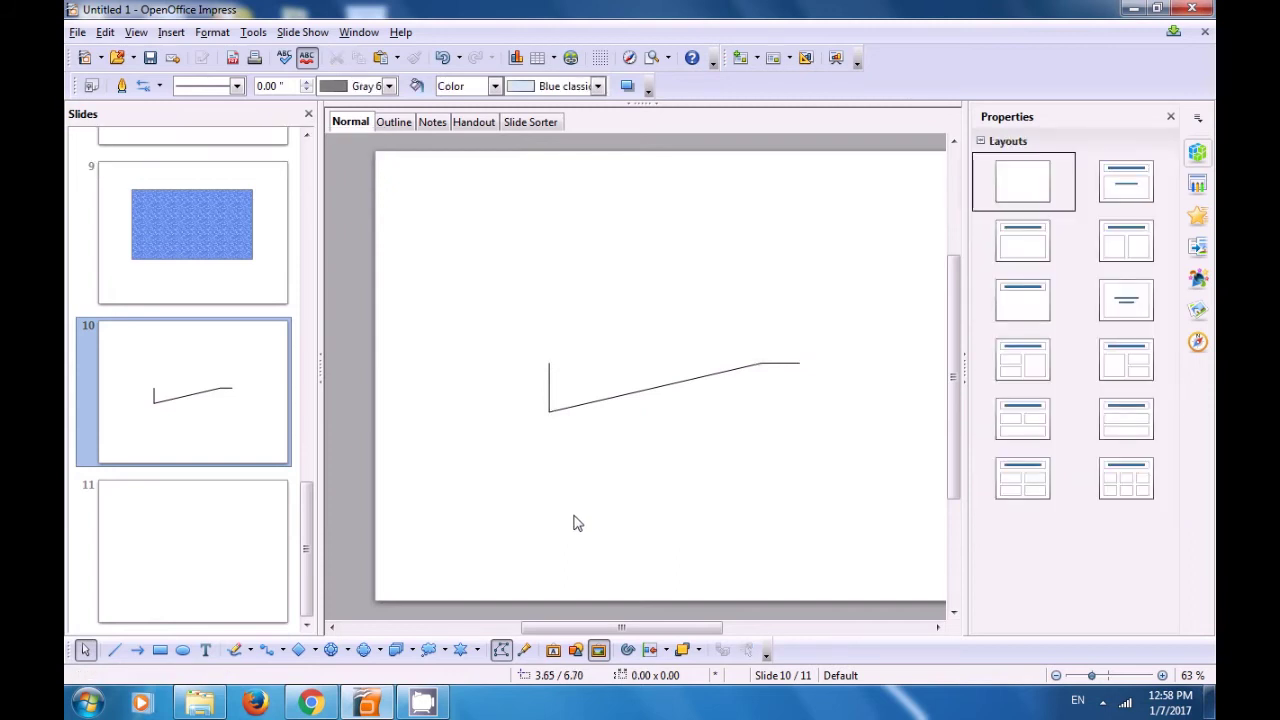
# - Close the slanted open line into a triangle and raise its upper inner point about 0.20 inches
pyautogui.click(590, 410)
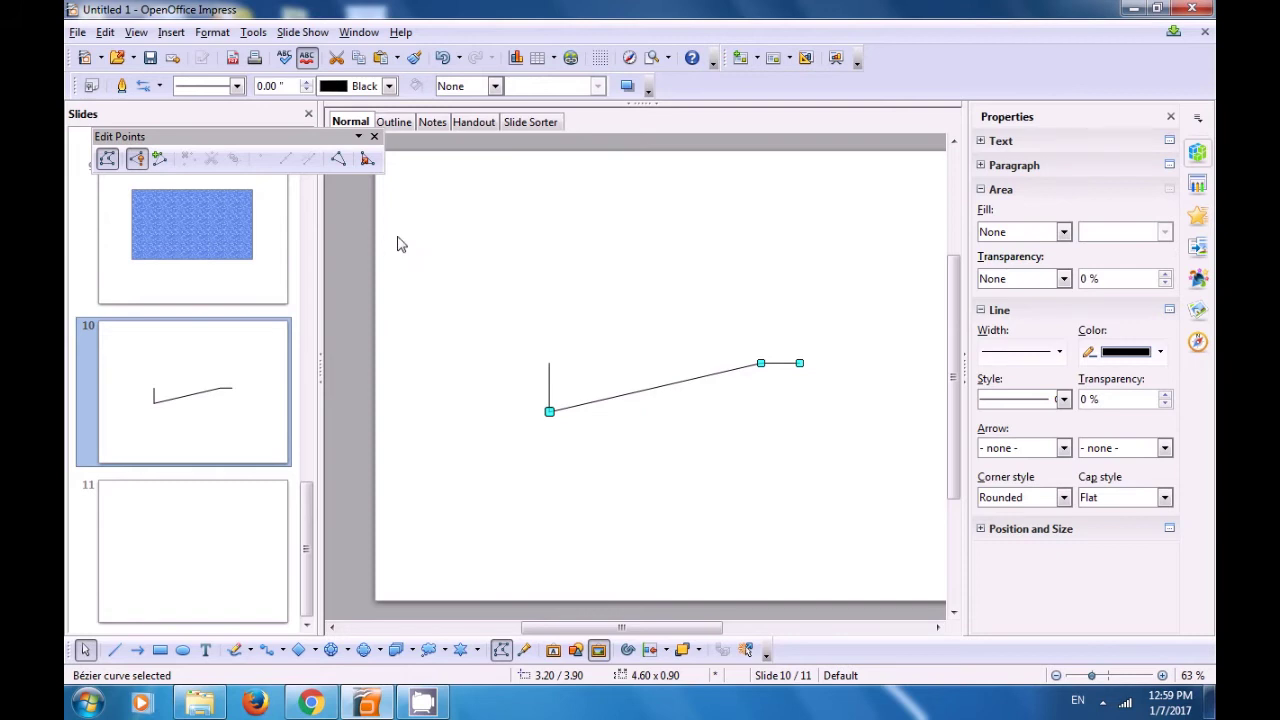
pyautogui.click(338, 160)
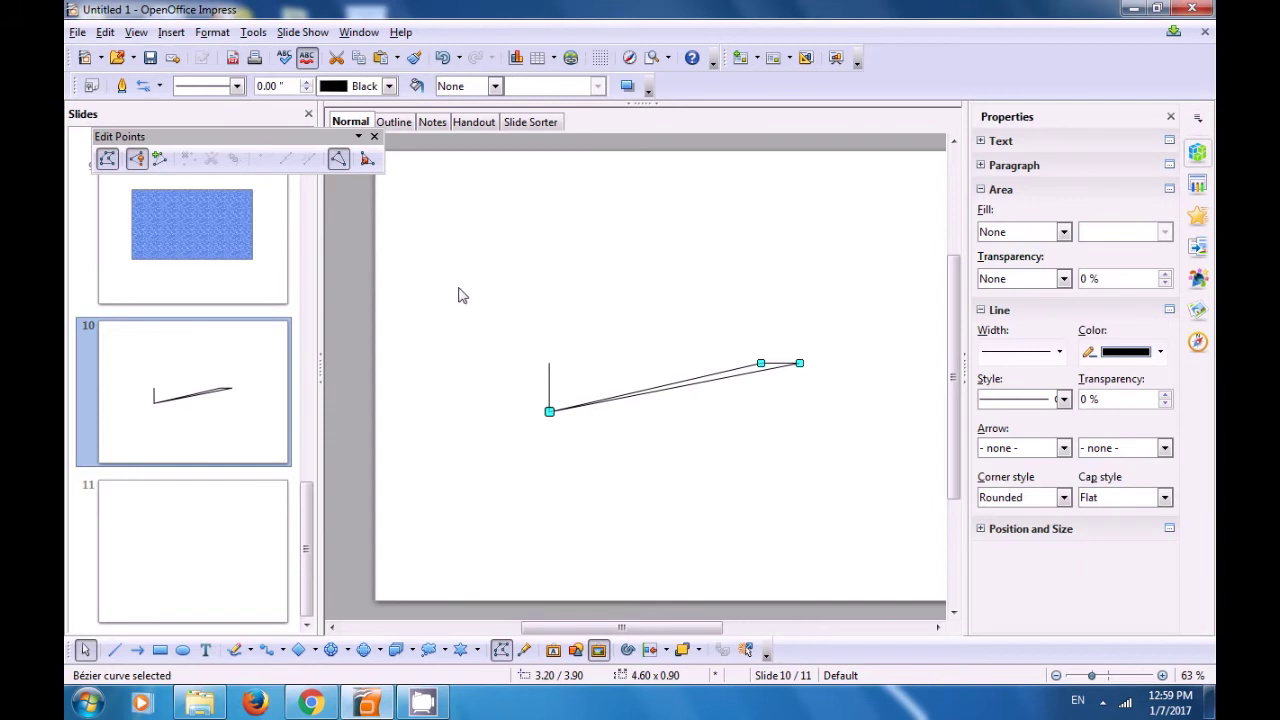
pyautogui.moveTo(621, 399); pyautogui.dragTo(640, 459)
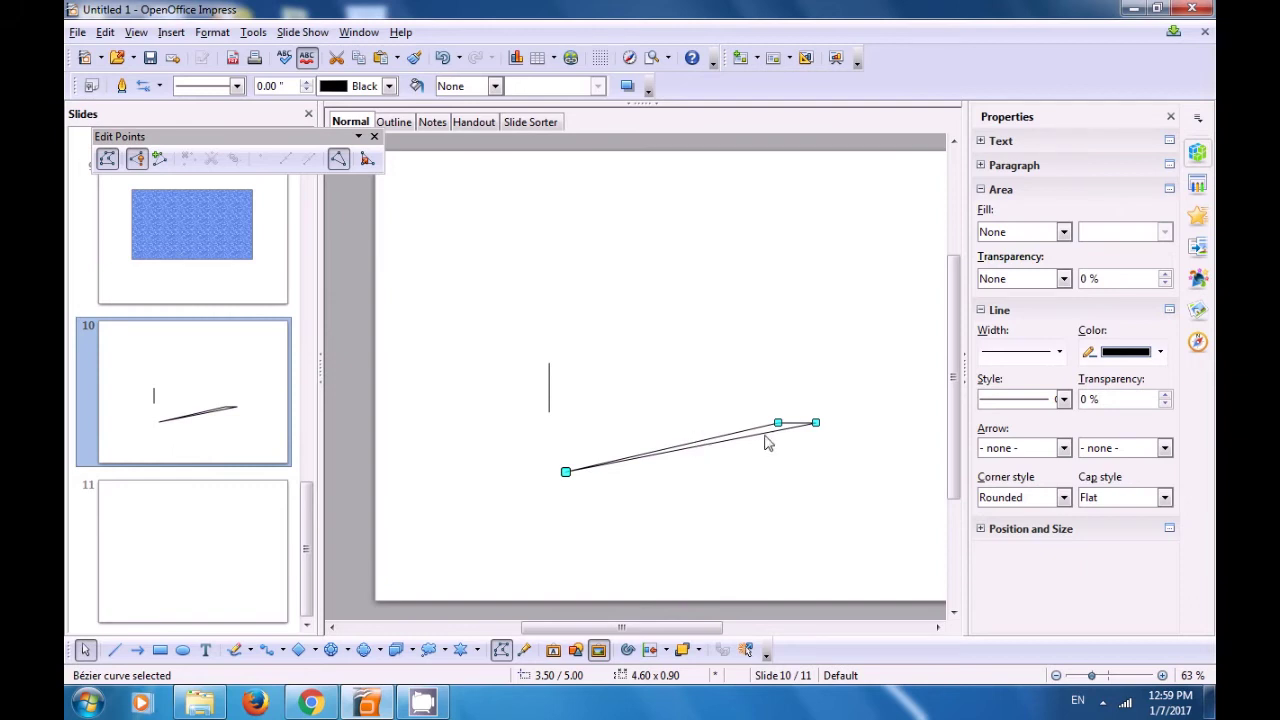
pyautogui.moveTo(778, 421); pyautogui.dragTo(730, 366)
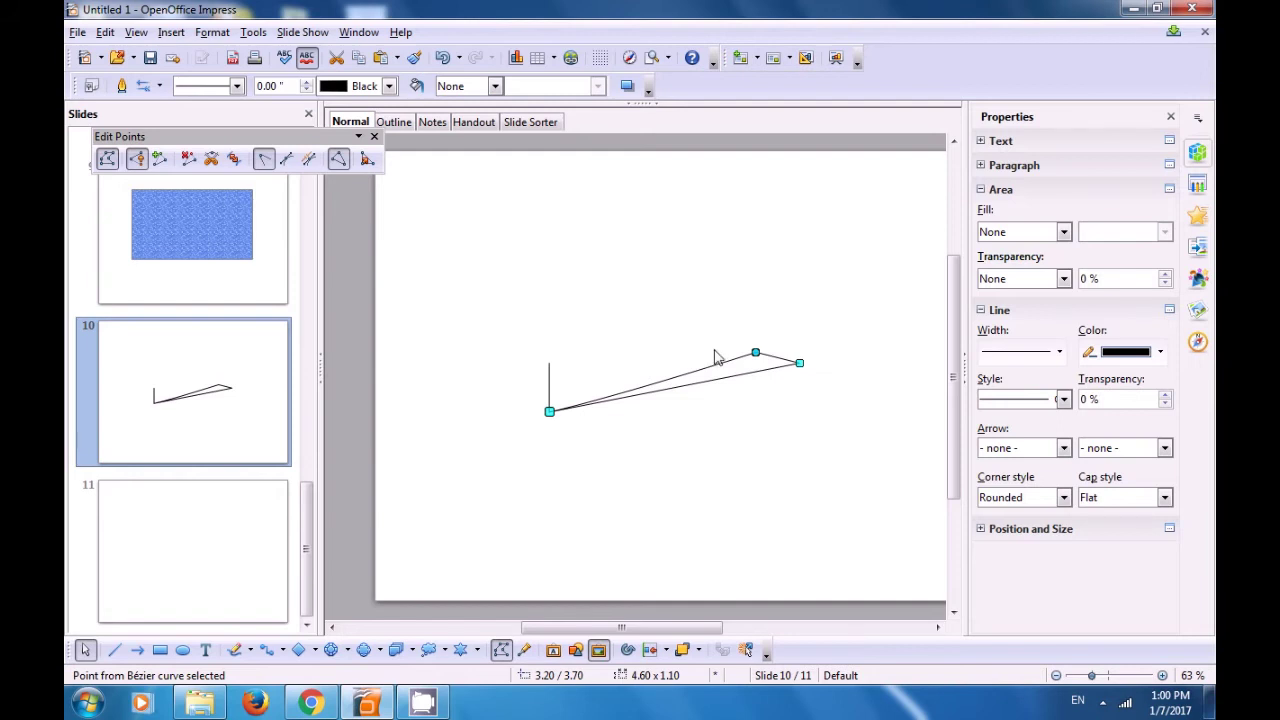
# - Enable Eliminate Points, bend the triangle's long upper edge with the upper point's control handle, and raise that point about 1 inch
pyautogui.click(367, 162)
pyautogui.click(755, 354)
pyautogui.moveTo(755, 354); pyautogui.dragTo(745, 302)
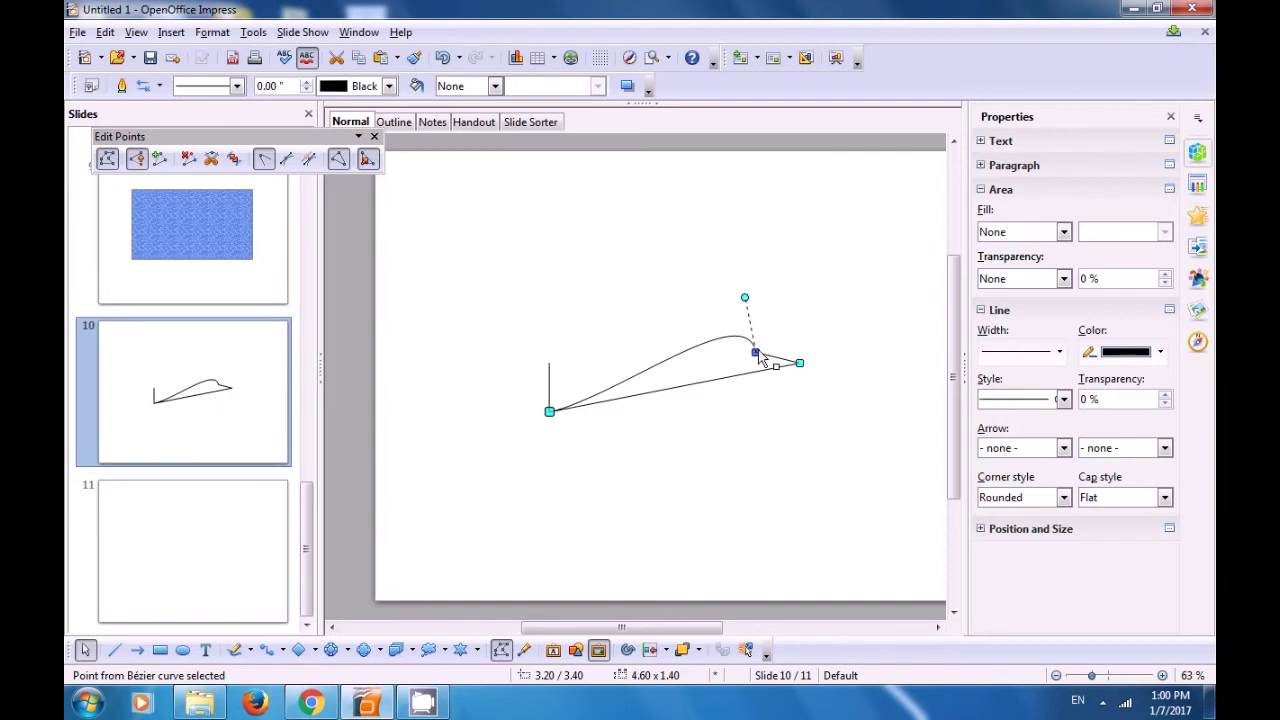
pyautogui.moveTo(762, 352); pyautogui.dragTo(772, 292)
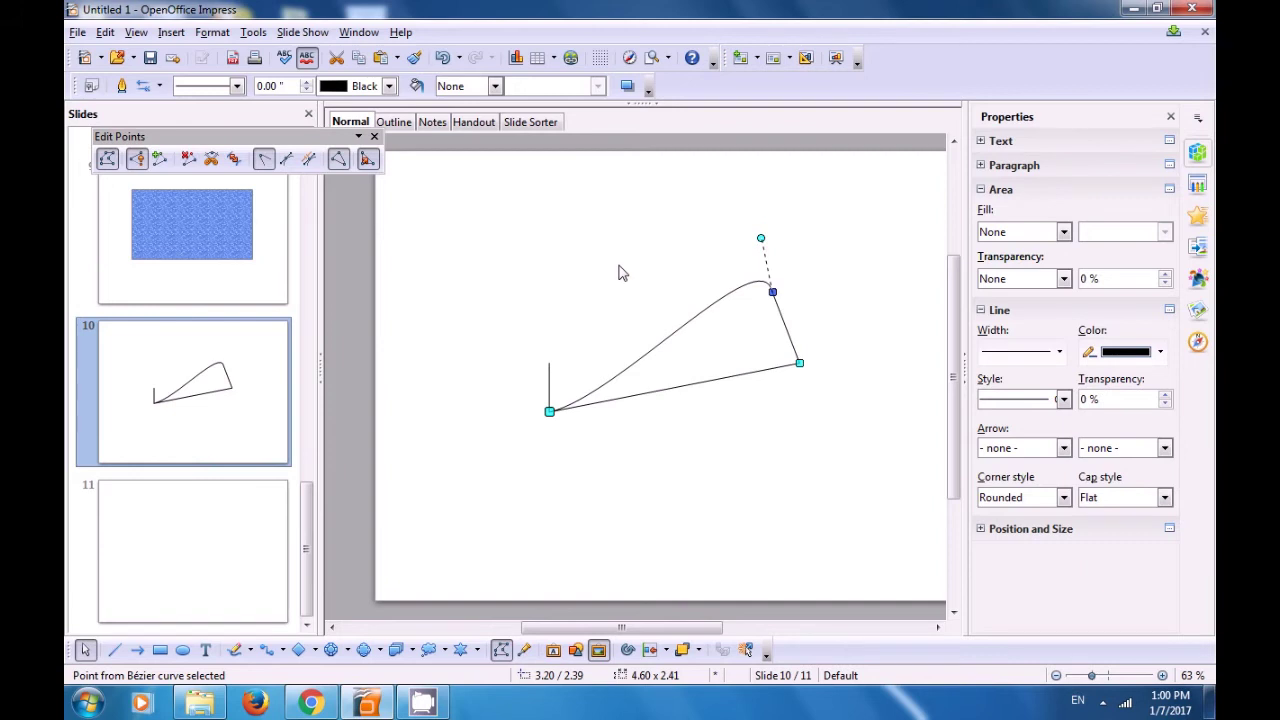
pyautogui.press('Escape')
pyautogui.press('Escape')
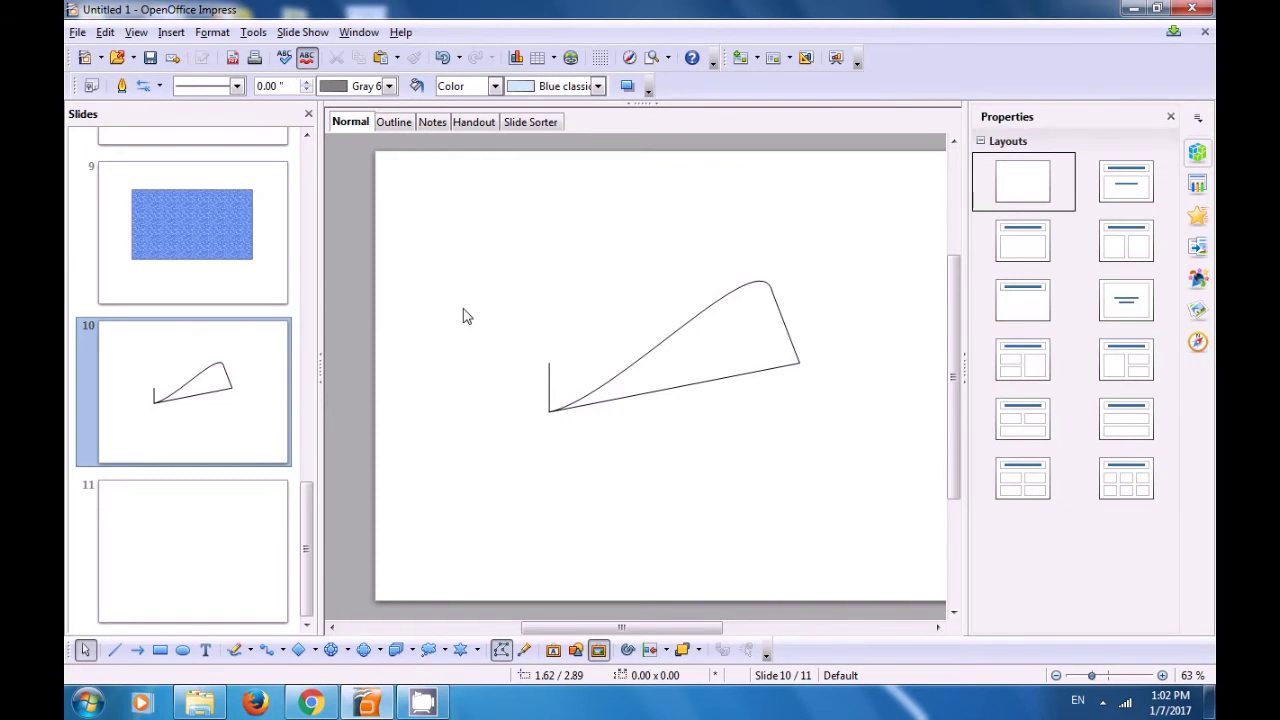
# - On slide 11, draw a rectangle about 3.30 by 2.30 inches on the slide's left half and deselect it
pyautogui.click(246, 524)
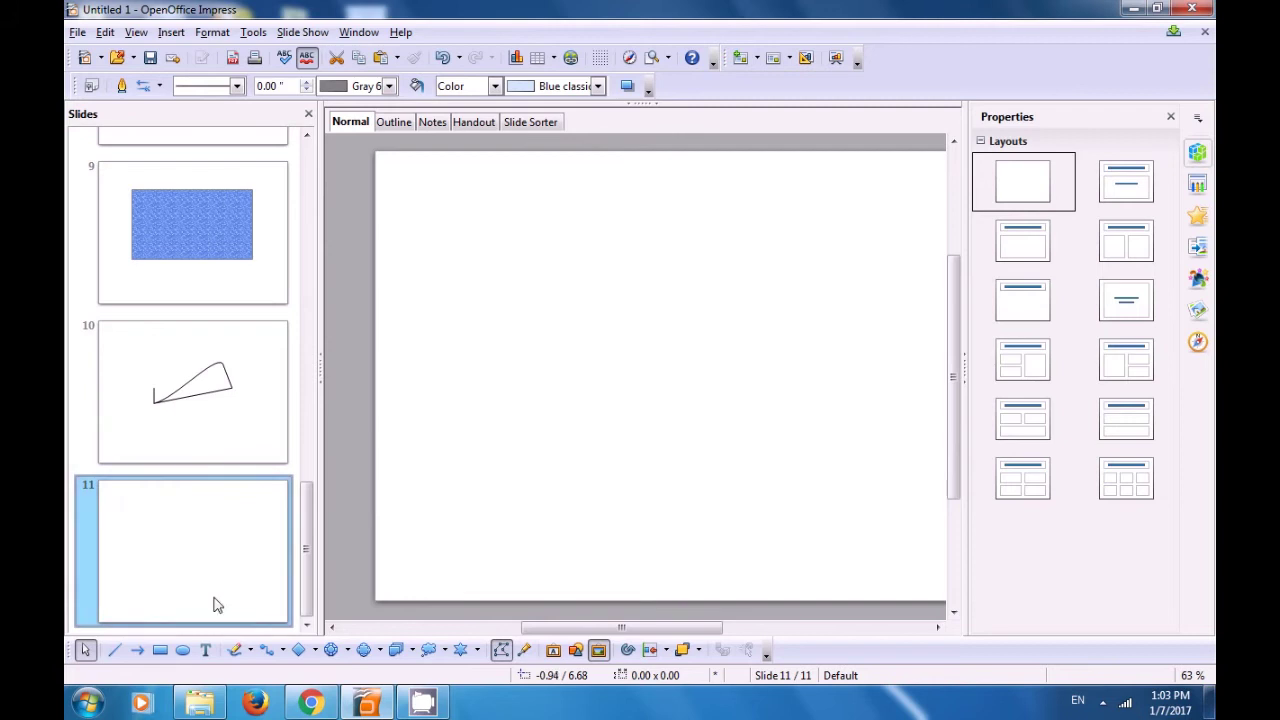
pyautogui.click(164, 650)
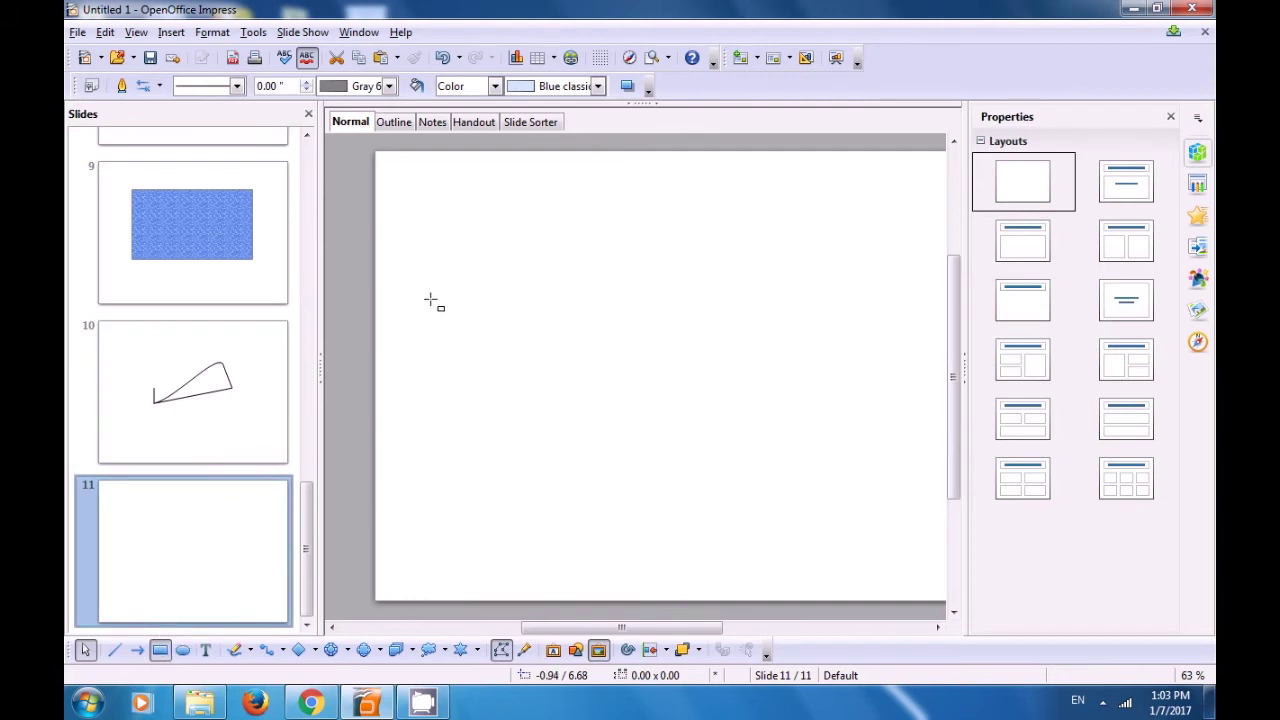
pyautogui.moveTo(430, 293); pyautogui.dragTo(603, 422)
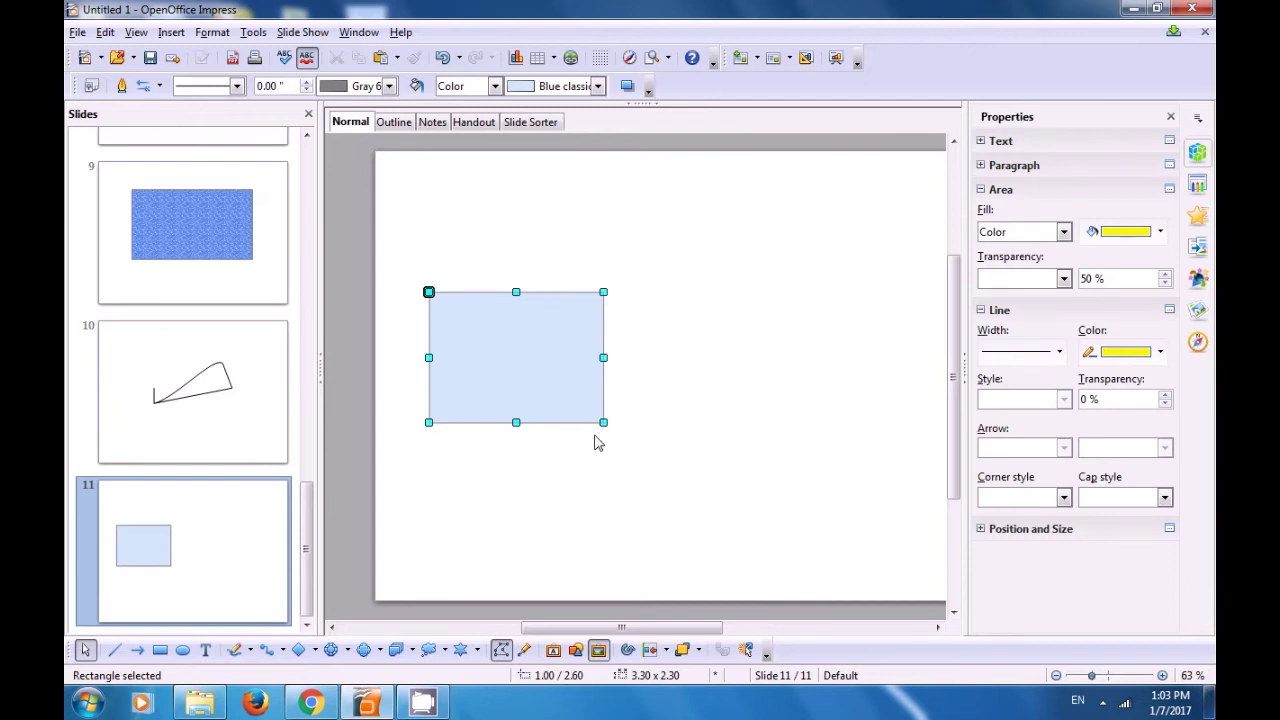
pyautogui.click(607, 484)
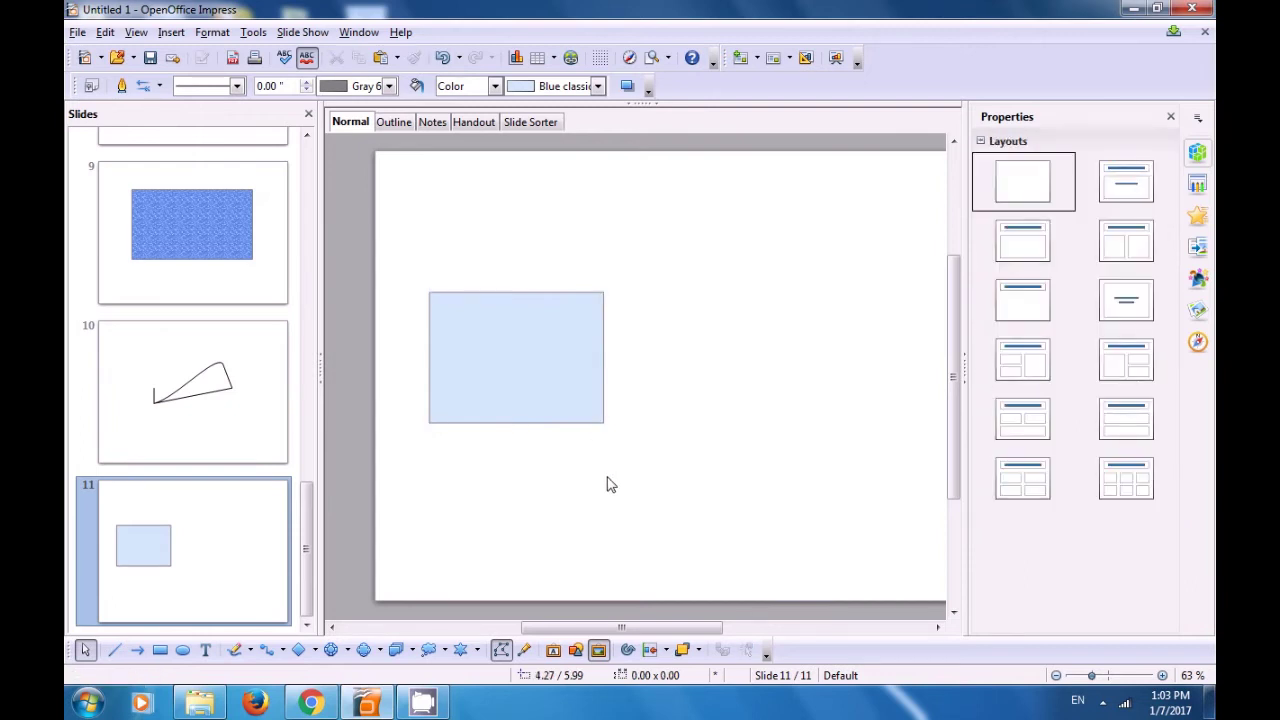
# - Draw an ellipse about 2.90 by 2.60 inches on slide 11, right of and lower than the rectangle, and deselect it
pyautogui.click(184, 651)
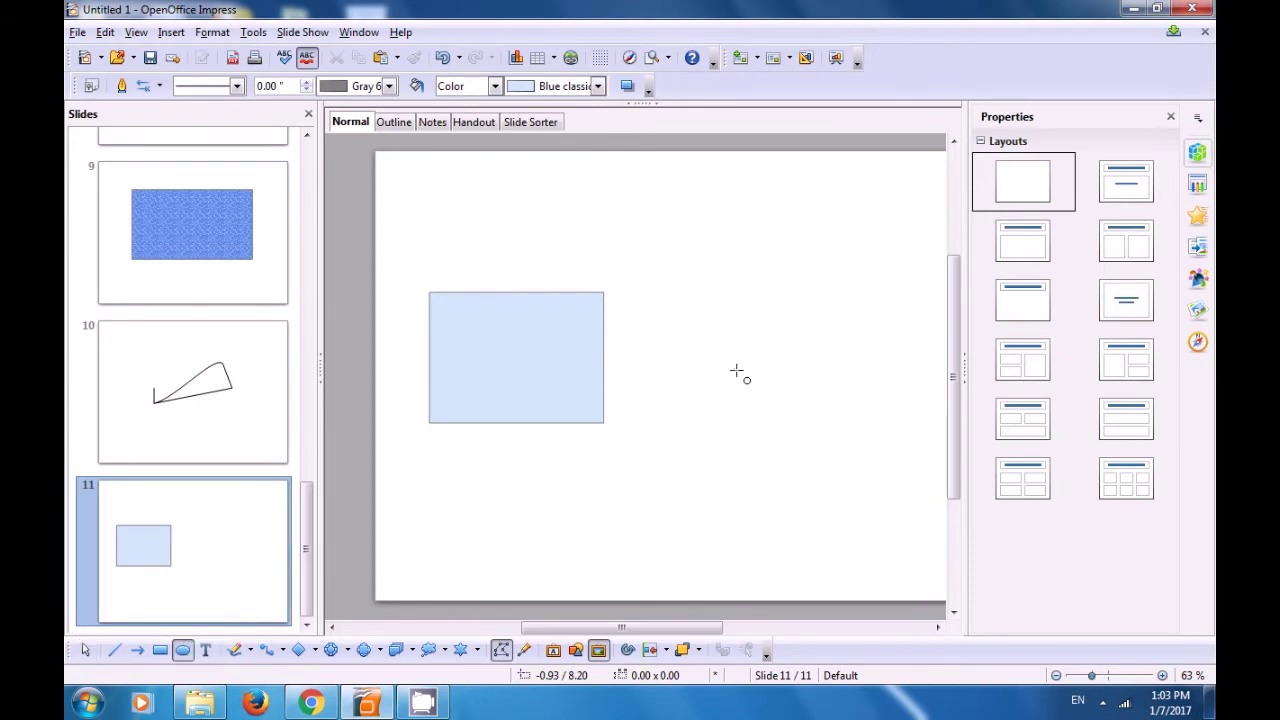
pyautogui.moveTo(737, 371); pyautogui.dragTo(892, 515)
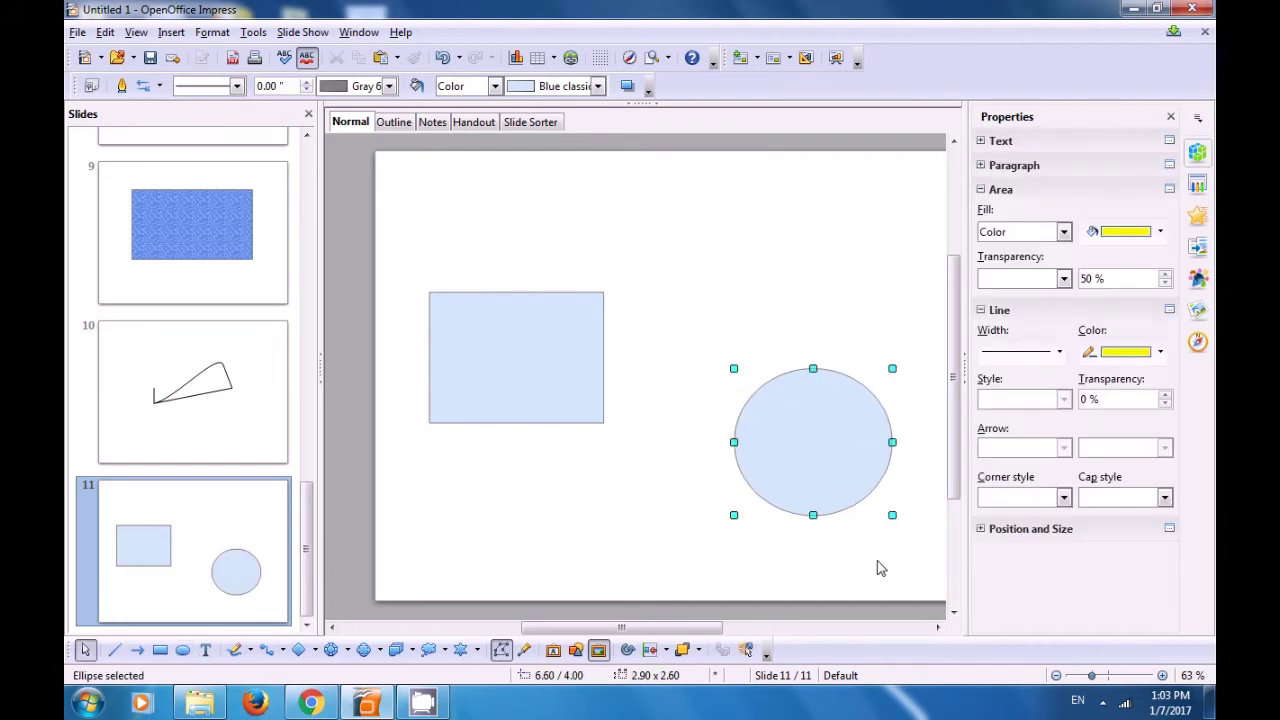
pyautogui.click(878, 567)
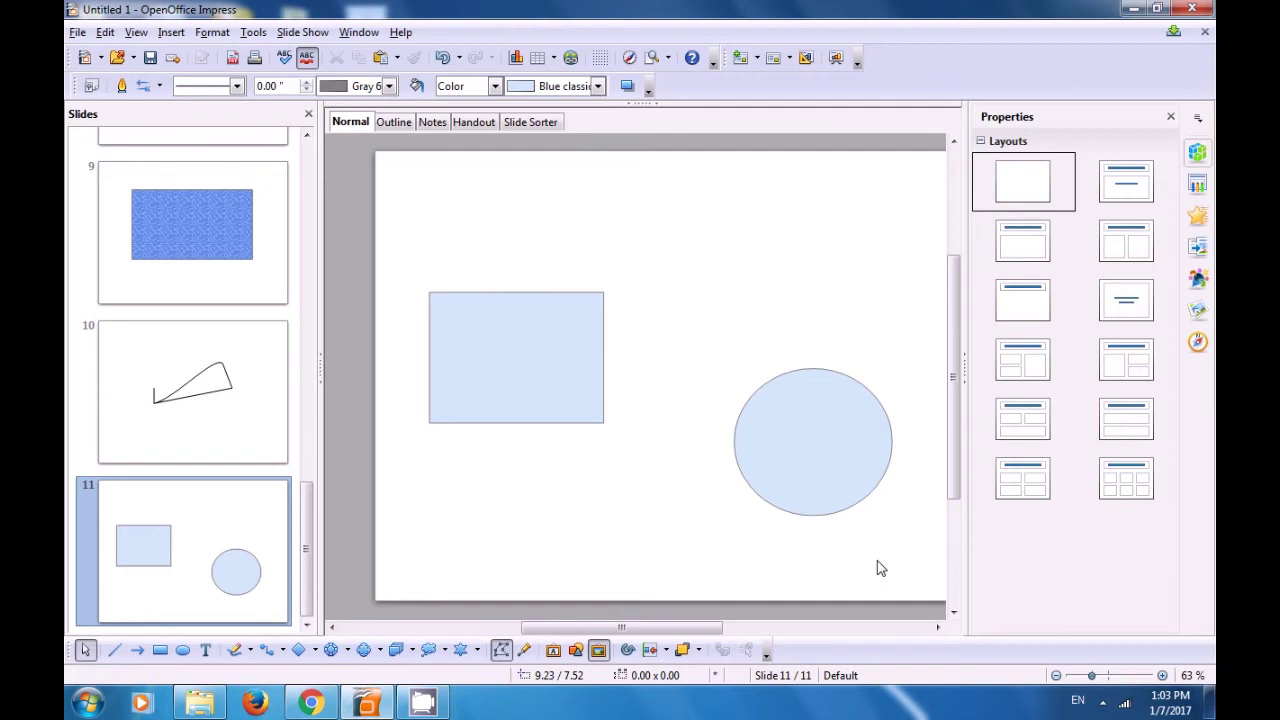